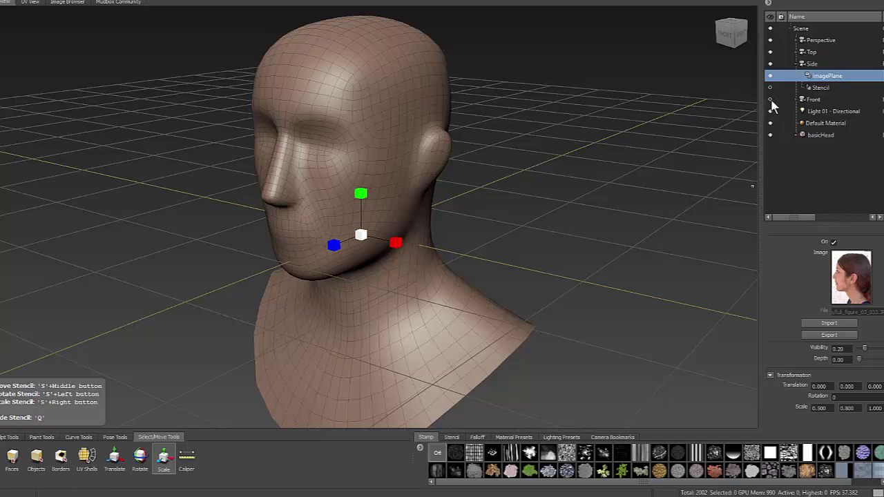
Make the Front camera visible in the scene hierarchy and select its image plane.
{"action": "left_click", "coordinate": [770, 101]}
{"action": "left_click", "coordinate": [797, 101]}
{"action": "left_click", "coordinate": [799, 101]}
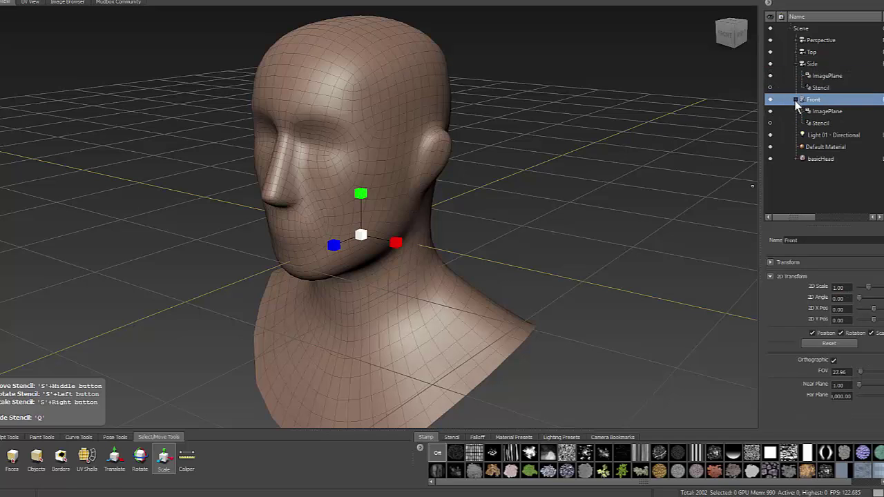
{"action": "left_click", "coordinate": [821, 112]}
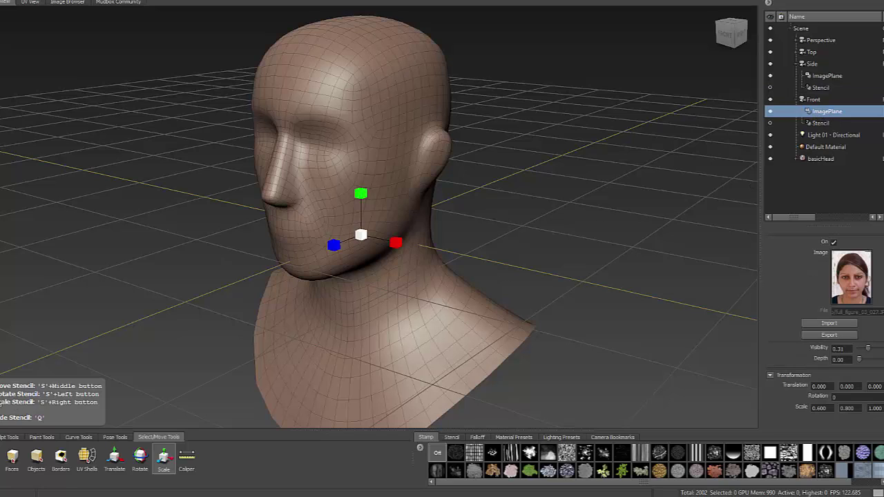
Bring up the sculpt tools and stencil presets, set the stencil preset to Off and enable the stencil.
{"action": "left_click", "coordinate": [9, 437]}
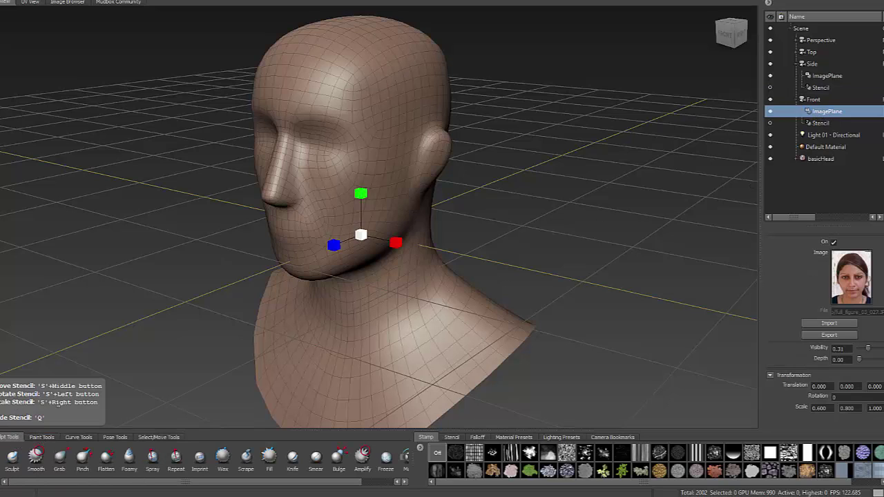
{"action": "left_click", "coordinate": [451, 437]}
{"action": "left_click", "coordinate": [435, 454]}
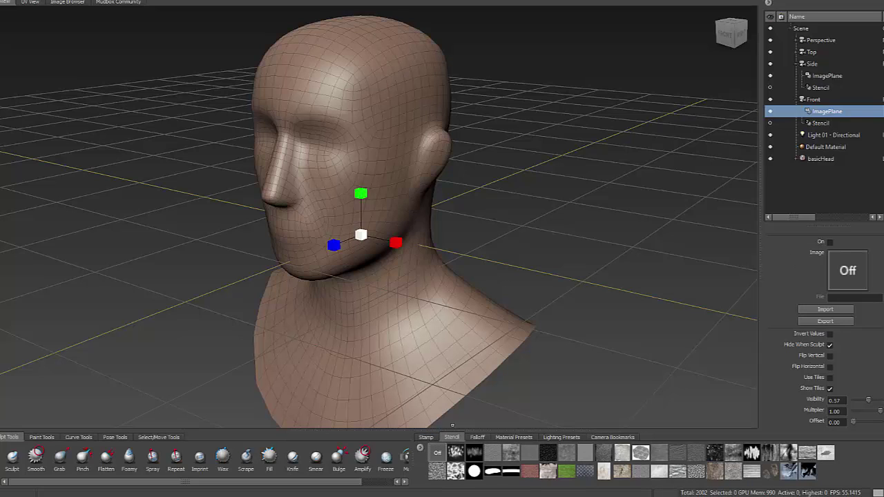
{"action": "left_click", "coordinate": [830, 243]}
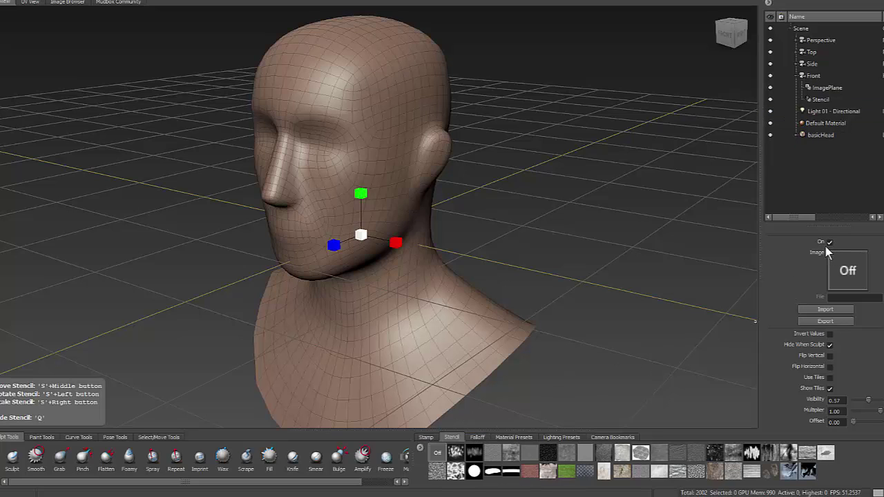
Check the image planes of the Front and Side cameras and switch the stencil off.
{"action": "left_click", "coordinate": [823, 88]}
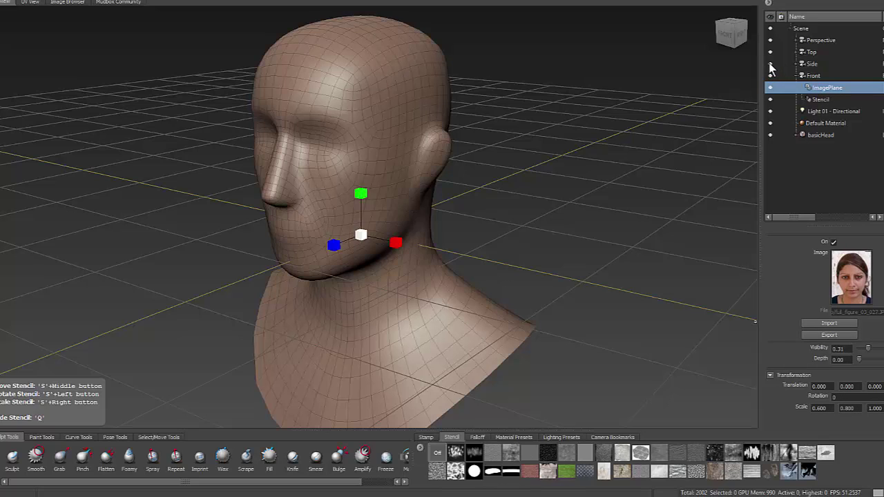
{"action": "left_click", "coordinate": [795, 64]}
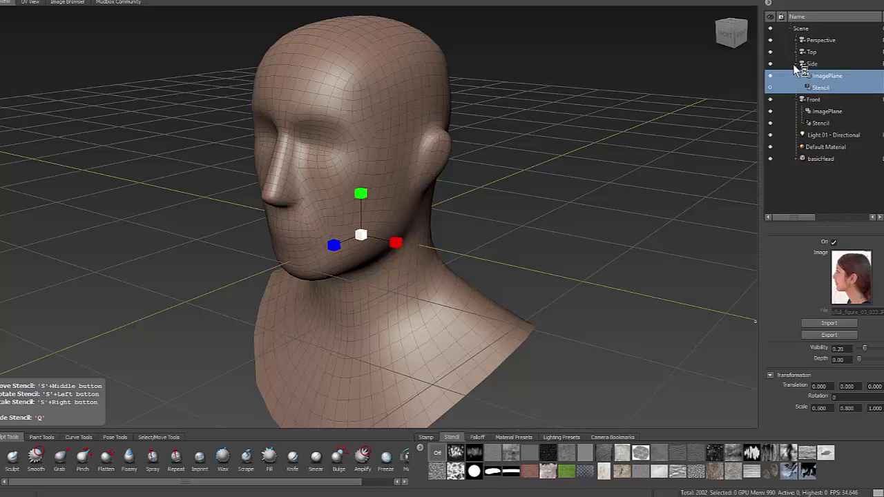
{"action": "left_click", "coordinate": [825, 76]}
{"action": "key", "text": "q"}
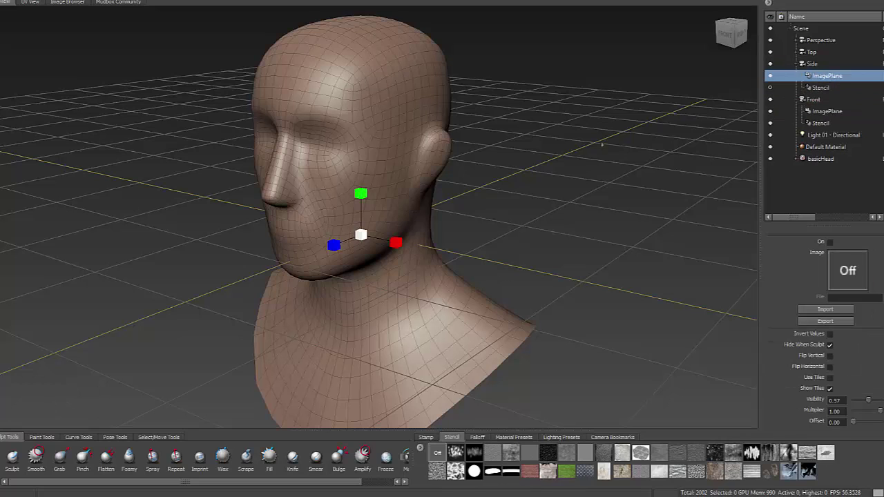
Reduce the Sculpt brush size to 13.14 and sculpt raised strokes from beside the mouth up across the head's left cheek.
{"action": "left_click", "coordinate": [12, 457]}
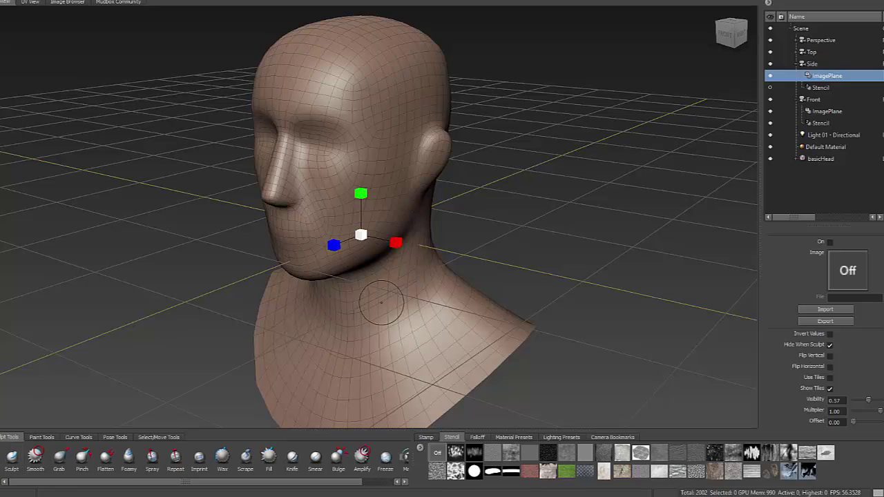
{"action": "left_click_drag", "start_coordinate": [496, 239], "coordinate": [734, 180], "text": "alt"}
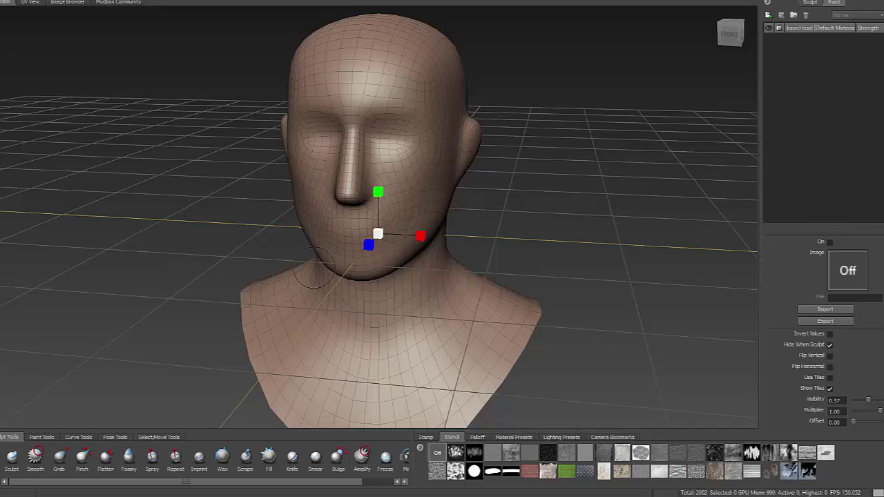
{"action": "left_click", "coordinate": [11, 457]}
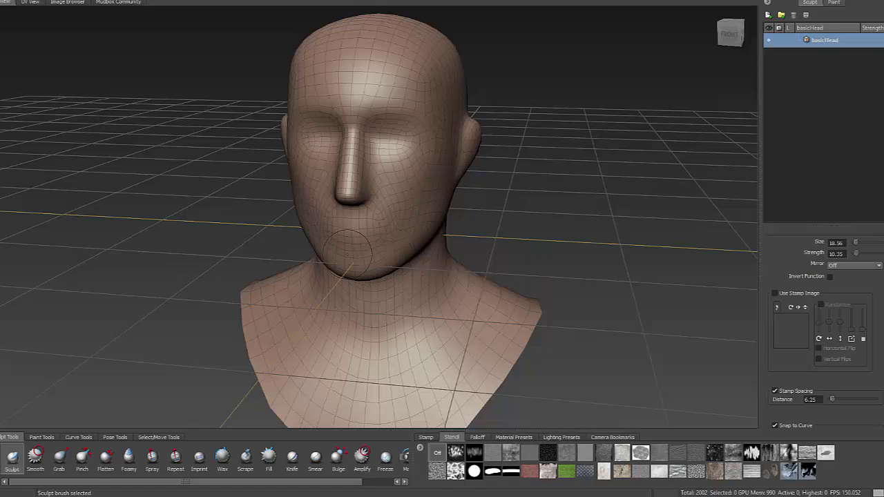
{"action": "key", "text": "space"}
{"action": "left_click_drag", "start_coordinate": [441, 251], "coordinate": [428, 258]}
{"action": "key", "text": "space"}
{"action": "left_click_drag", "start_coordinate": [376, 230], "coordinate": [436, 161]}
{"action": "mouse_move", "coordinate": [399, 190]}
{"action": "left_mouse_down"}
{"action": "mouse_move", "coordinate": [414, 163]}
{"action": "mouse_move", "coordinate": [405, 188]}
{"action": "mouse_move", "coordinate": [387, 185]}
{"action": "mouse_move", "coordinate": [376, 193]}
{"action": "mouse_move", "coordinate": [384, 198]}
{"action": "left_mouse_up"}
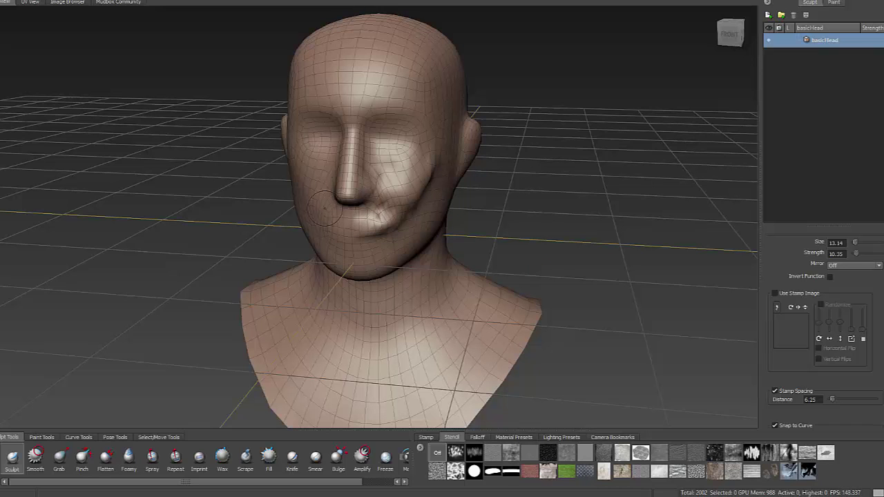
Sculpt a raised ridge across the head's right cheek toward the base of the nose.
{"action": "right_click_drag", "start_coordinate": [337, 205], "coordinate": [370, 197], "text": "alt"}
{"action": "middle_click_drag", "start_coordinate": [346, 190], "coordinate": [383, 304], "text": "alt"}
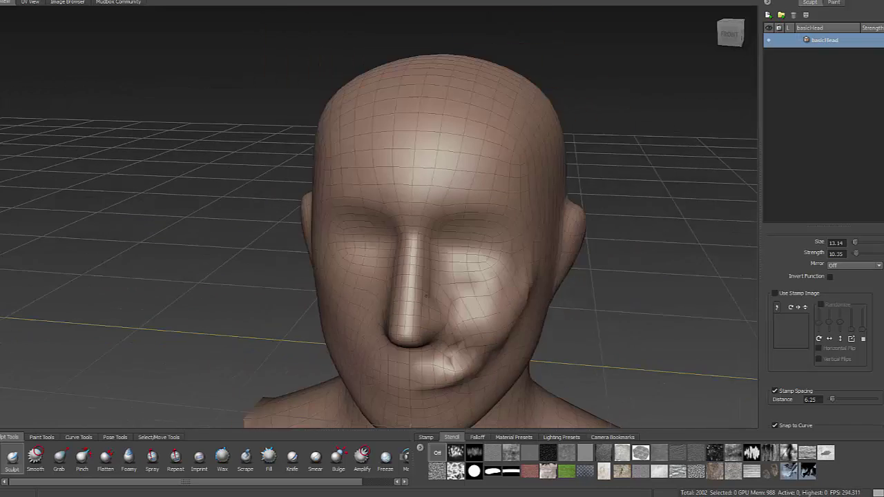
{"action": "mouse_move", "coordinate": [383, 304]}
{"action": "left_mouse_down", "text": "alt"}
{"action": "mouse_move", "coordinate": [414, 276]}
{"action": "mouse_move", "coordinate": [474, 278]}
{"action": "left_mouse_up", "text": "alt"}
{"action": "mouse_move", "coordinate": [409, 254]}
{"action": "left_mouse_down"}
{"action": "mouse_move", "coordinate": [442, 268]}
{"action": "mouse_move", "coordinate": [404, 262]}
{"action": "mouse_move", "coordinate": [432, 262]}
{"action": "mouse_move", "coordinate": [483, 285]}
{"action": "left_mouse_up"}
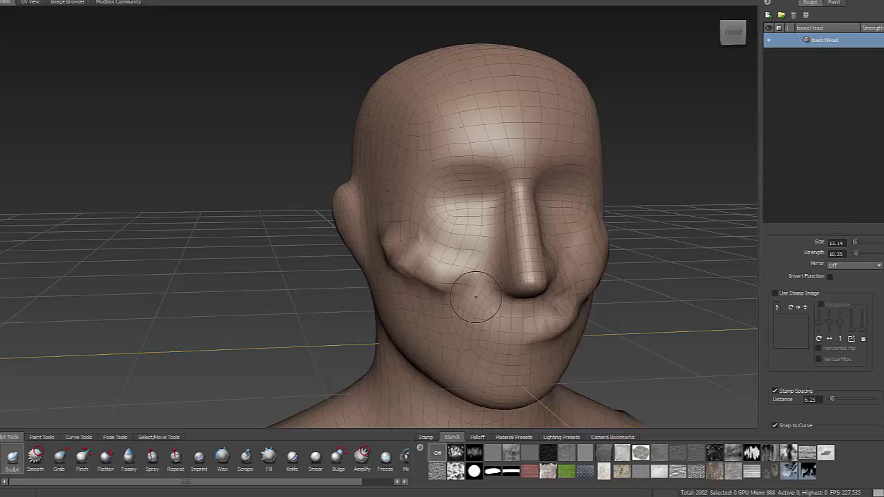
Subdivide the head mesh five times to level 5.
{"action": "key", "text": "shift+d"}
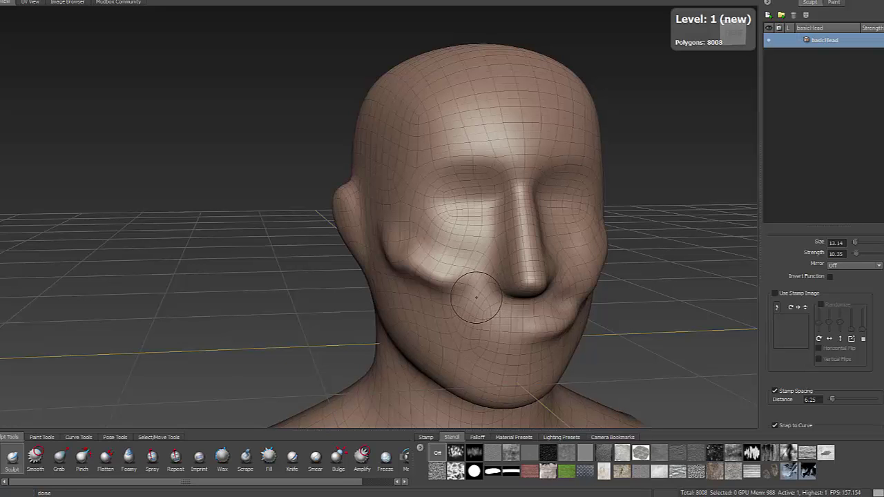
{"action": "key", "text": "shift+d"}
{"action": "key", "text": "shift+d"}
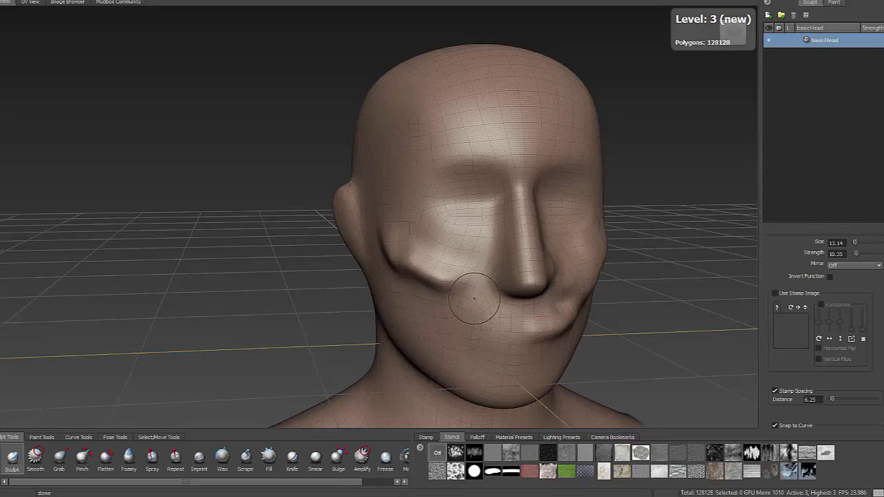
{"action": "key", "text": "shift+d"}
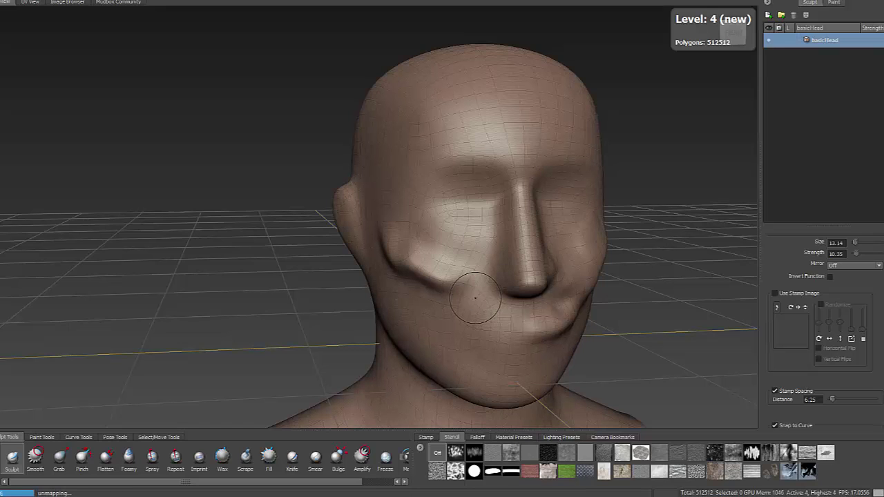
{"action": "key", "text": "shift+d"}
Sculpt raised strokes across the head's right temple and forehead and carve inverted strokes into the area above them.
{"action": "mouse_move", "coordinate": [430, 262]}
{"action": "left_mouse_down", "text": "alt"}
{"action": "mouse_move", "coordinate": [483, 265]}
{"action": "mouse_move", "coordinate": [432, 195]}
{"action": "mouse_move", "coordinate": [473, 198]}
{"action": "mouse_move", "coordinate": [416, 158]}
{"action": "mouse_move", "coordinate": [430, 149]}
{"action": "mouse_move", "coordinate": [494, 158]}
{"action": "mouse_move", "coordinate": [546, 133]}
{"action": "mouse_move", "coordinate": [543, 118]}
{"action": "mouse_move", "coordinate": [494, 154]}
{"action": "mouse_move", "coordinate": [499, 176]}
{"action": "left_mouse_up", "text": "alt"}
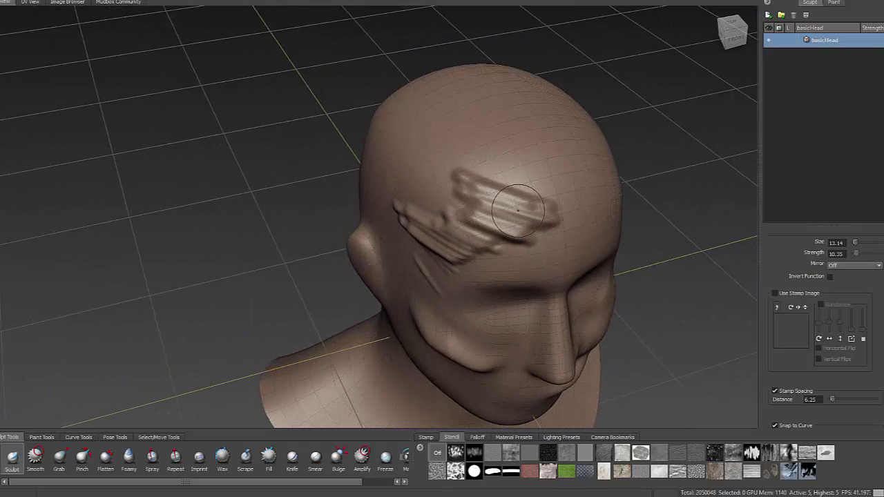
{"action": "key", "text": "shift"}
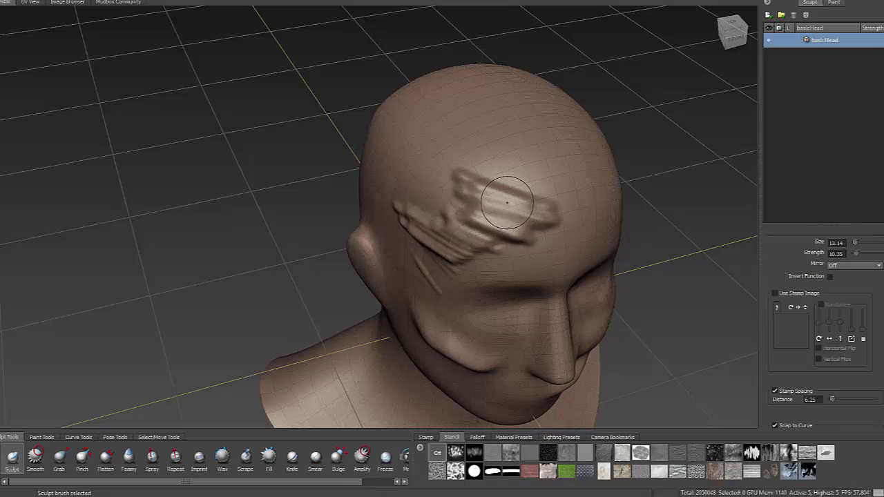
{"action": "mouse_move", "coordinate": [464, 185]}
{"action": "left_mouse_down", "text": "ctrl"}
{"action": "mouse_move", "coordinate": [545, 208]}
{"action": "mouse_move", "coordinate": [478, 182]}
{"action": "mouse_move", "coordinate": [536, 202]}
{"action": "mouse_move", "coordinate": [503, 184]}
{"action": "mouse_move", "coordinate": [538, 192]}
{"action": "mouse_move", "coordinate": [494, 172]}
{"action": "mouse_move", "coordinate": [537, 180]}
{"action": "left_mouse_up", "text": "ctrl"}
{"action": "mouse_move", "coordinate": [491, 153]}
{"action": "left_mouse_down", "text": "ctrl"}
{"action": "mouse_move", "coordinate": [543, 160]}
{"action": "mouse_move", "coordinate": [500, 145]}
{"action": "mouse_move", "coordinate": [511, 148]}
{"action": "left_mouse_up", "text": "ctrl"}
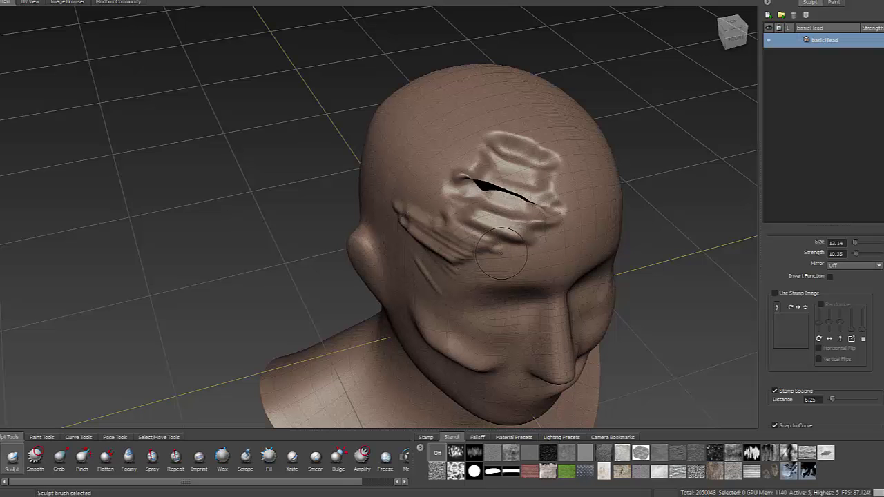
Sculpt brow ridges and nostrils on both sides of the face, using the Smooth brush to soften the surface.
{"action": "mouse_move", "coordinate": [511, 266]}
{"action": "left_mouse_down", "text": "alt"}
{"action": "mouse_move", "coordinate": [533, 220]}
{"action": "mouse_move", "coordinate": [526, 232]}
{"action": "mouse_move", "coordinate": [455, 213]}
{"action": "left_mouse_up", "text": "alt"}
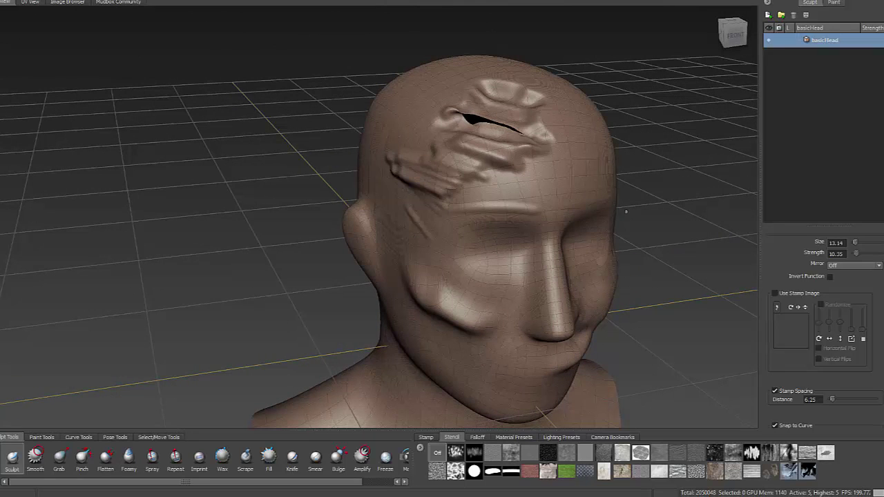
{"action": "mouse_move", "coordinate": [546, 207]}
{"action": "left_mouse_down", "text": "alt"}
{"action": "mouse_move", "coordinate": [435, 214]}
{"action": "mouse_move", "coordinate": [499, 220]}
{"action": "mouse_move", "coordinate": [491, 232]}
{"action": "mouse_move", "coordinate": [529, 247]}
{"action": "mouse_move", "coordinate": [528, 262]}
{"action": "mouse_move", "coordinate": [398, 271]}
{"action": "mouse_move", "coordinate": [407, 268]}
{"action": "left_mouse_up", "text": "alt"}
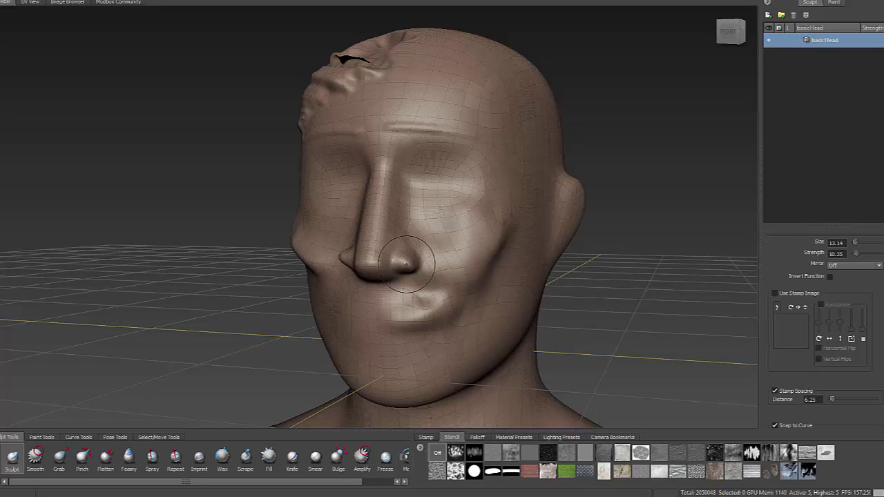
{"action": "key", "text": "shift"}
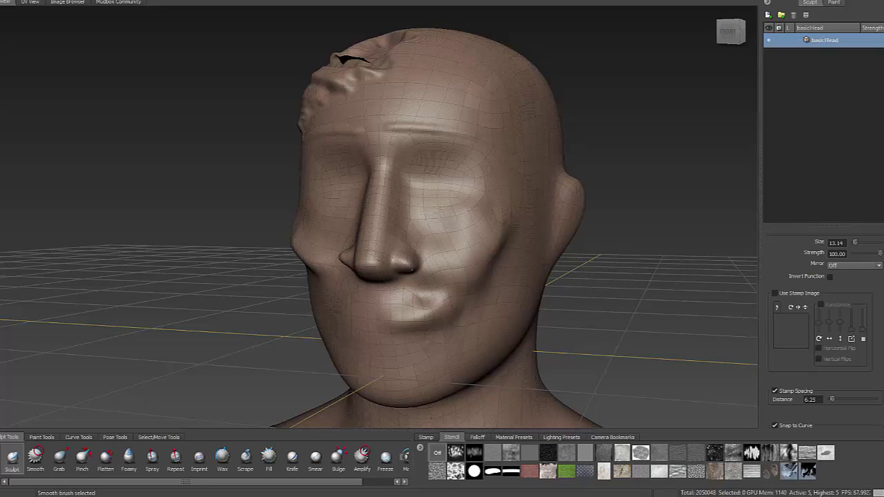
{"action": "left_click_drag", "start_coordinate": [398, 253], "coordinate": [562, 248], "text": "alt"}
{"action": "key", "text": "shift"}
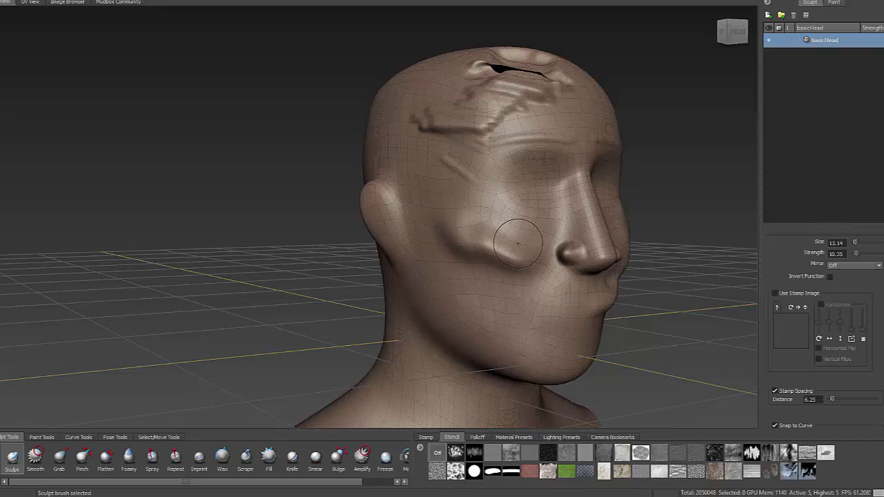
Subdivide the head to level 6 and sculpt several short parallel and crossing strokes on the skull above the right ear.
{"action": "key", "text": "Page_Down"}
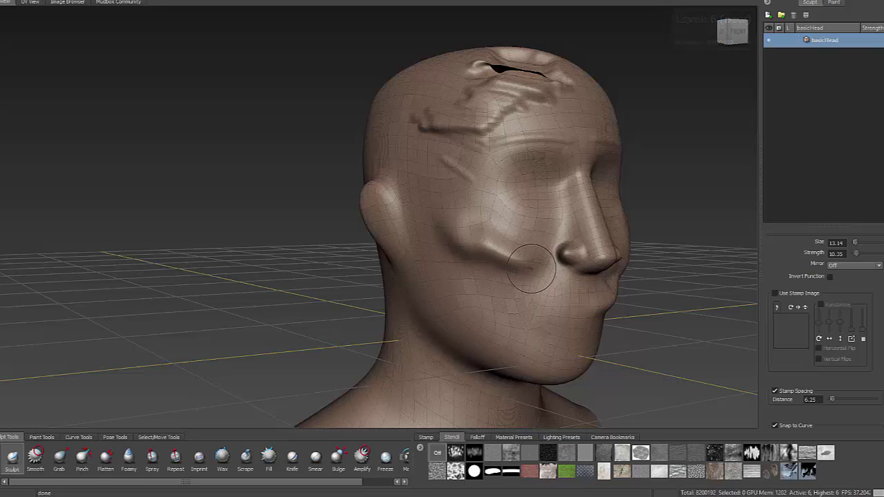
{"action": "mouse_move", "coordinate": [513, 233]}
{"action": "left_mouse_down", "text": "alt"}
{"action": "mouse_move", "coordinate": [518, 272]}
{"action": "mouse_move", "coordinate": [454, 276]}
{"action": "mouse_move", "coordinate": [525, 286]}
{"action": "left_mouse_up", "text": "alt"}
{"action": "left_click_drag", "start_coordinate": [465, 250], "coordinate": [509, 268]}
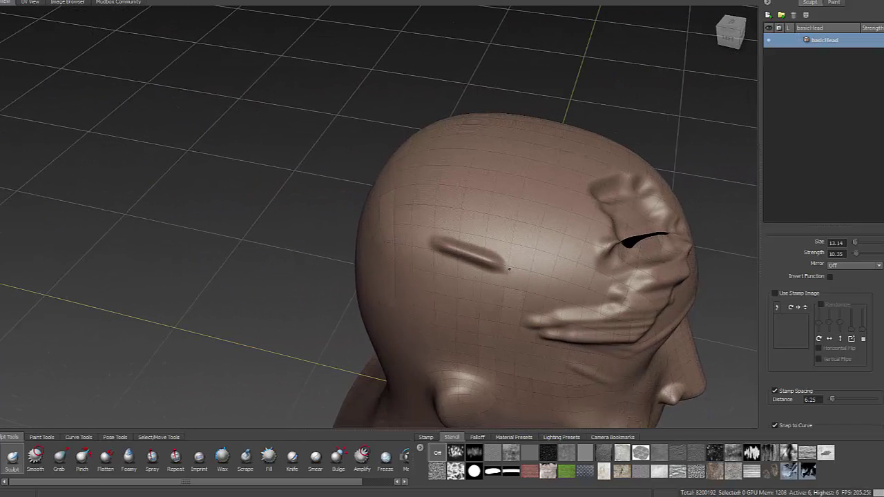
{"action": "left_click_drag", "start_coordinate": [460, 227], "coordinate": [531, 250]}
{"action": "left_click_drag", "start_coordinate": [478, 209], "coordinate": [537, 224]}
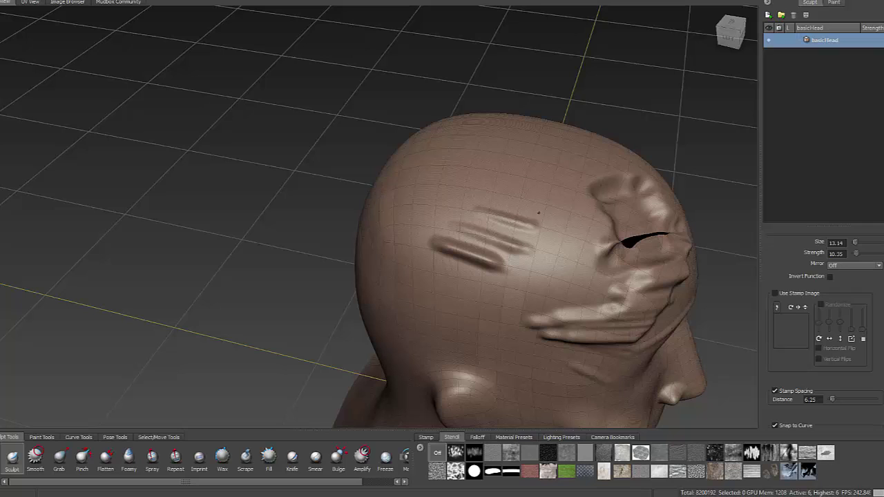
{"action": "left_click_drag", "start_coordinate": [475, 225], "coordinate": [511, 218]}
{"action": "mouse_move", "coordinate": [485, 246]}
{"action": "left_mouse_down"}
{"action": "mouse_move", "coordinate": [512, 227]}
{"action": "mouse_move", "coordinate": [479, 215]}
{"action": "left_mouse_up"}
{"action": "mouse_move", "coordinate": [479, 215]}
{"action": "right_mouse_down", "text": "alt"}
{"action": "mouse_move", "coordinate": [592, 207]}
{"action": "mouse_move", "coordinate": [502, 216]}
{"action": "right_mouse_up", "text": "alt"}
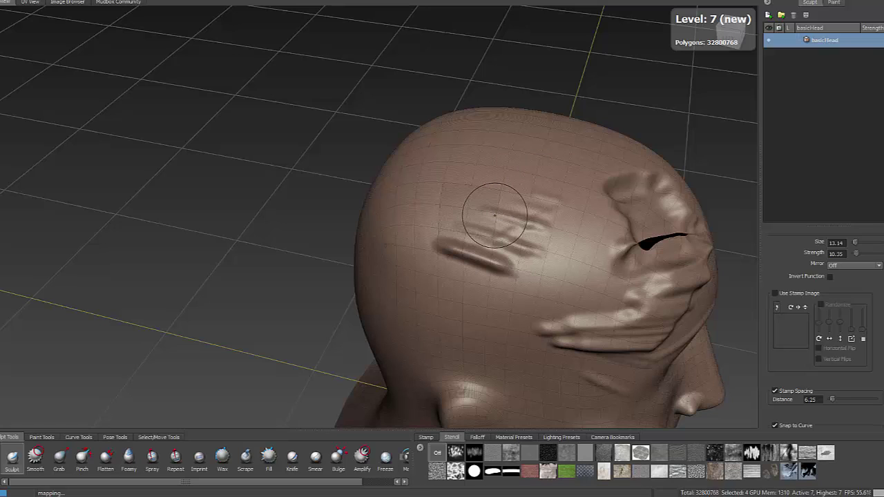
Open Task Manager in detailed view, widen the memory column and check how much memory the Mudbox process uses.
{"action": "key", "text": "ctrl+shift+Escape"}
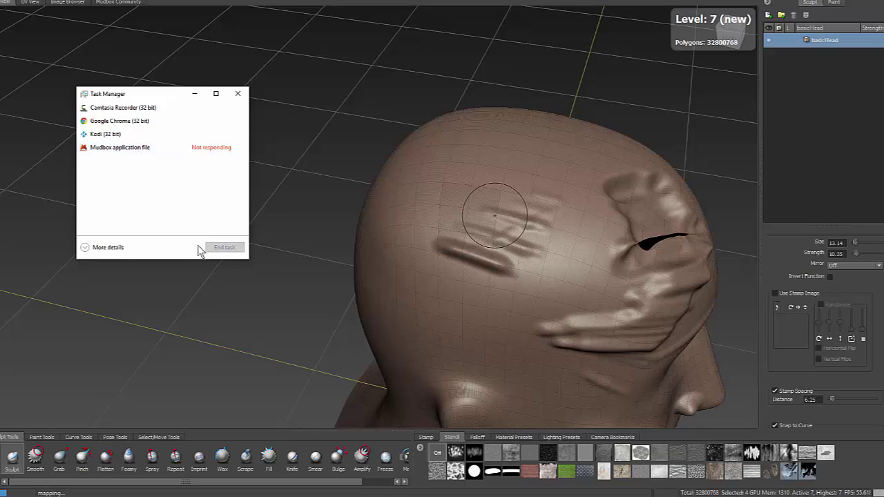
{"action": "left_click", "coordinate": [111, 248]}
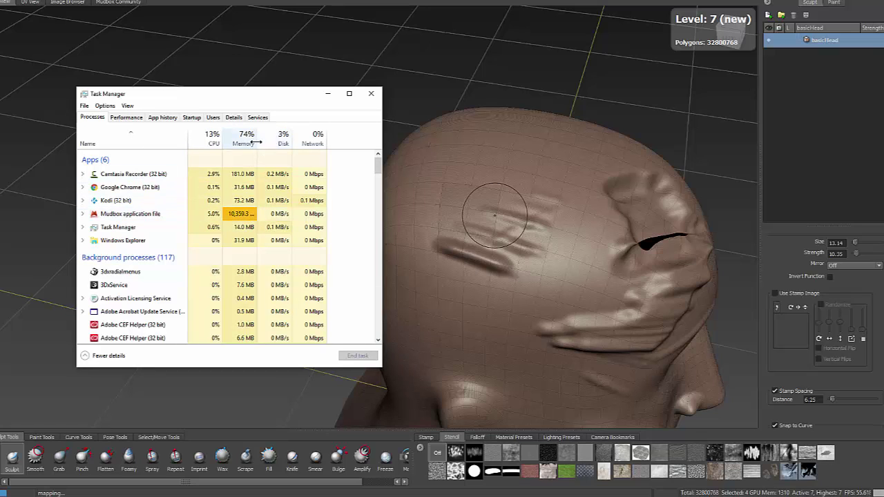
{"action": "left_click_drag", "start_coordinate": [267, 143], "coordinate": [300, 143]}
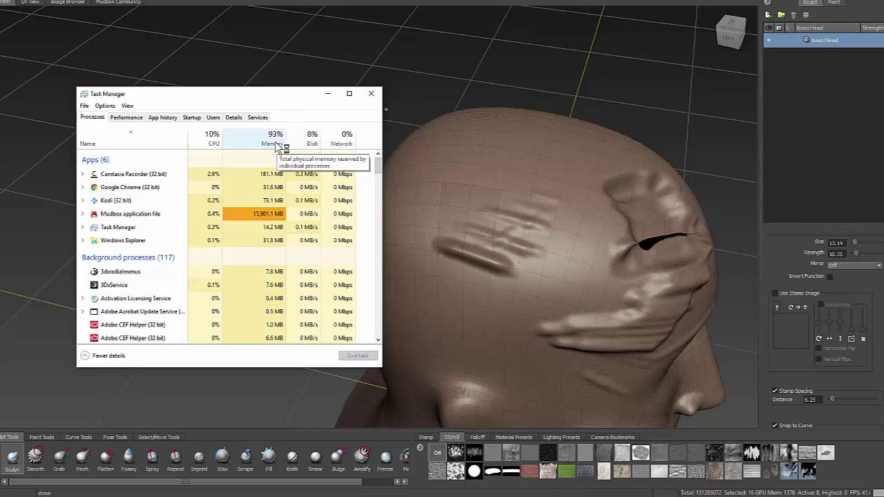
{"action": "scroll", "coordinate": [276, 161], "scroll_direction": "down", "scroll_amount": 1}
{"action": "scroll", "coordinate": [276, 160], "scroll_direction": "down", "scroll_amount": 1}
{"action": "scroll", "coordinate": [276, 169], "scroll_direction": "up", "scroll_amount": 2}
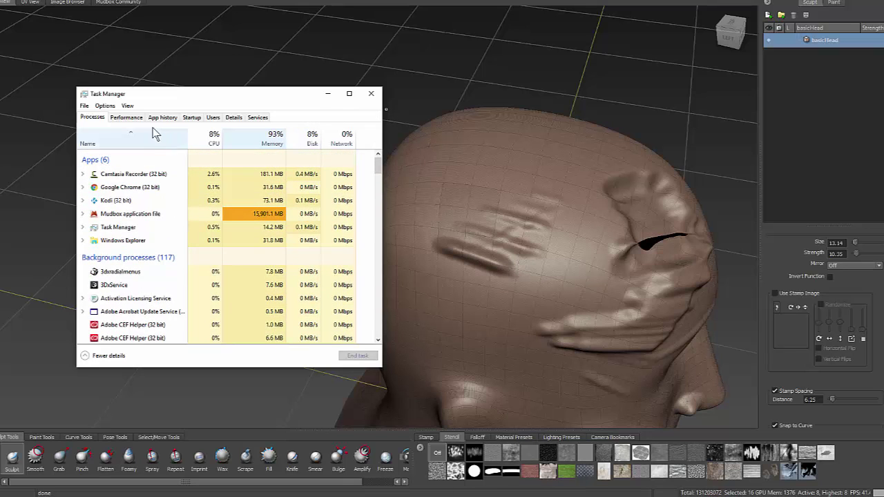
Examine the CPU and memory performance graphs in Task Manager and close it.
{"action": "left_click", "coordinate": [133, 120]}
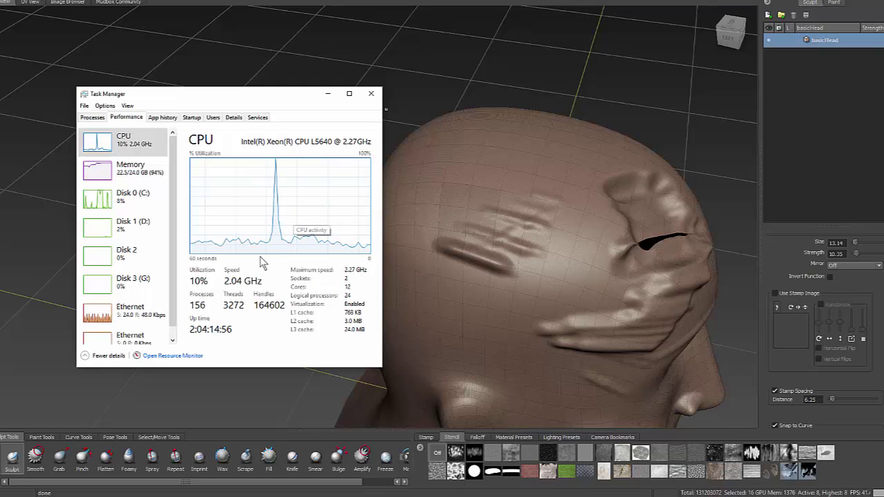
{"action": "left_click", "coordinate": [127, 181]}
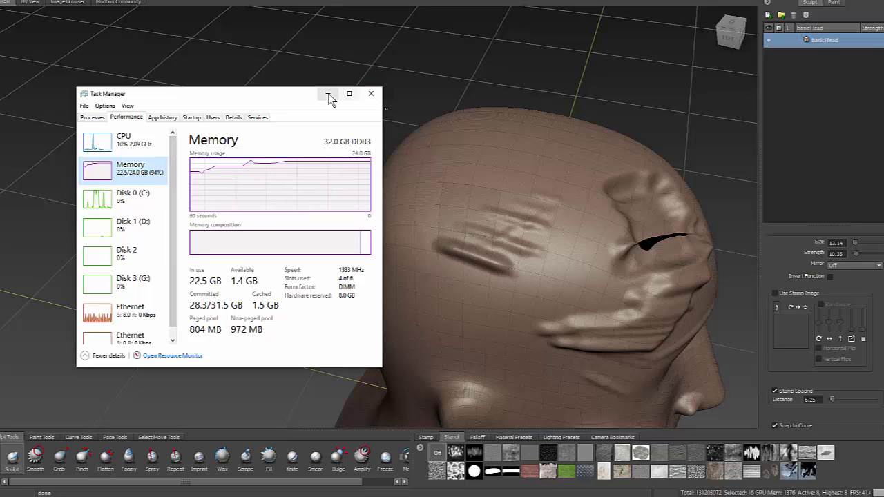
{"action": "left_click", "coordinate": [372, 95]}
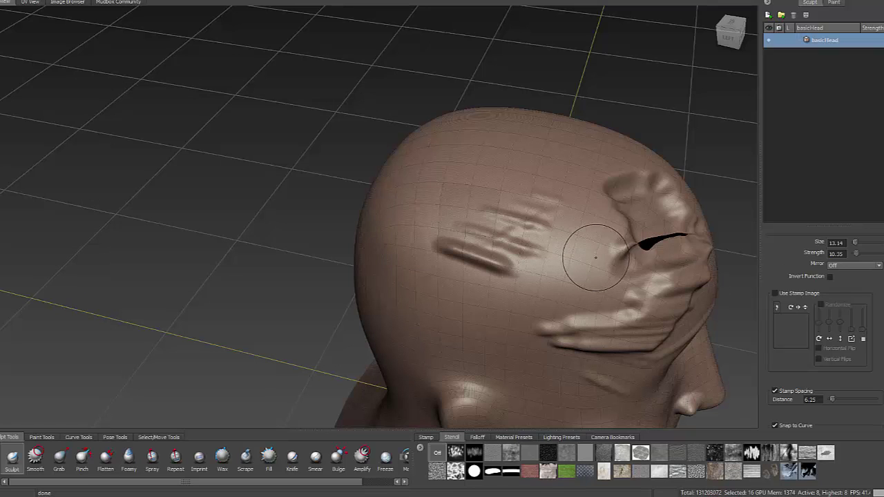
Sculpt a short stroke on the skull above the right temple and smooth the cheek below the right eye.
{"action": "mouse_move", "coordinate": [567, 250]}
{"action": "left_mouse_down"}
{"action": "mouse_move", "coordinate": [578, 255]}
{"action": "mouse_move", "coordinate": [561, 258]}
{"action": "mouse_move", "coordinate": [565, 264]}
{"action": "left_mouse_up"}
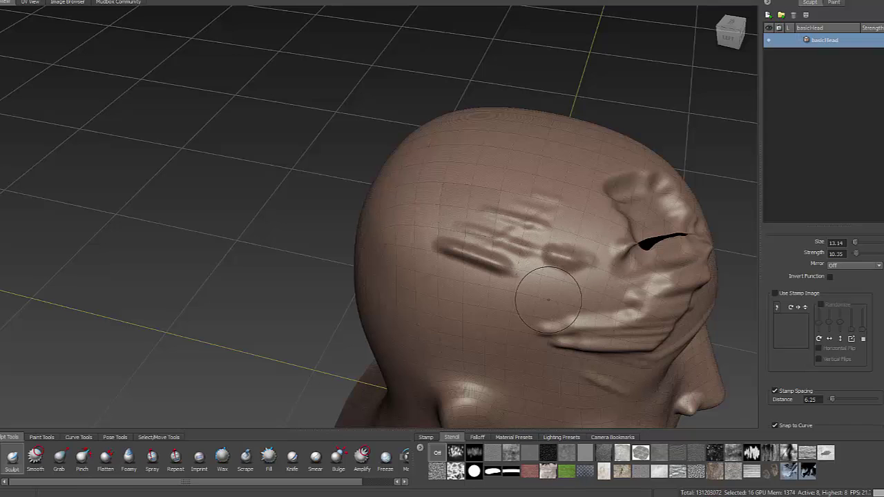
{"action": "mouse_move", "coordinate": [540, 306]}
{"action": "left_mouse_down", "text": "alt"}
{"action": "mouse_move", "coordinate": [503, 256]}
{"action": "mouse_move", "coordinate": [476, 245]}
{"action": "mouse_move", "coordinate": [414, 269]}
{"action": "mouse_move", "coordinate": [410, 289]}
{"action": "left_mouse_up", "text": "alt"}
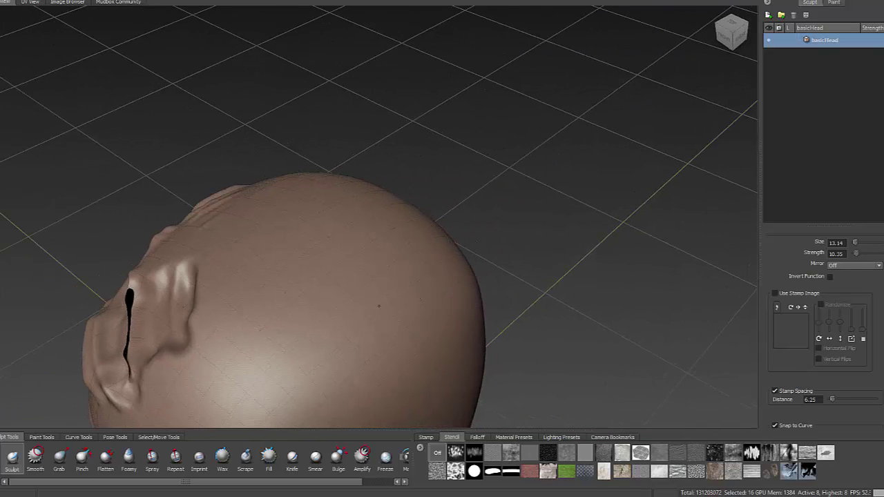
{"action": "left_click_drag", "start_coordinate": [472, 308], "coordinate": [635, 252], "text": "alt"}
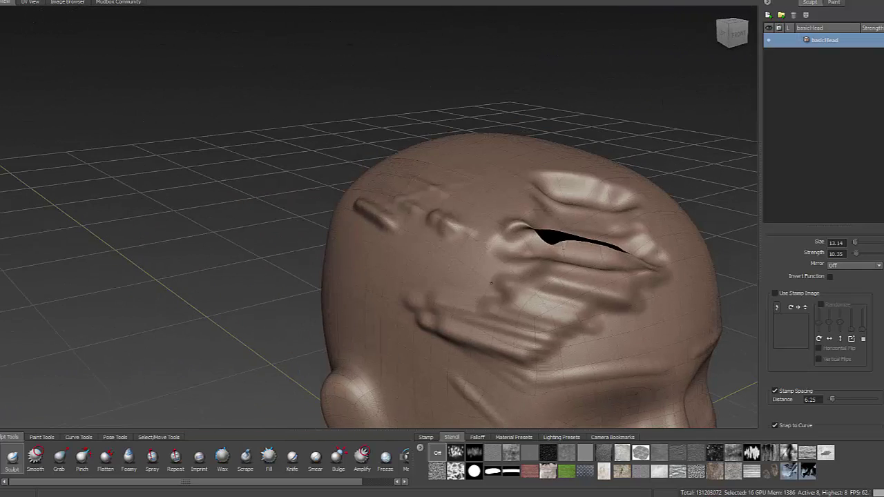
{"action": "middle_click_drag", "start_coordinate": [447, 279], "coordinate": [414, 90], "text": "alt"}
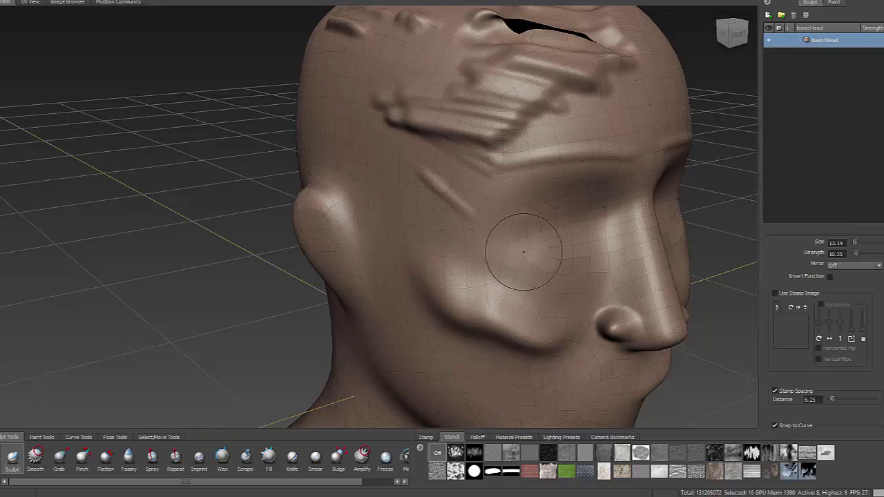
{"action": "left_click_drag", "start_coordinate": [497, 249], "coordinate": [532, 268], "text": "shift"}
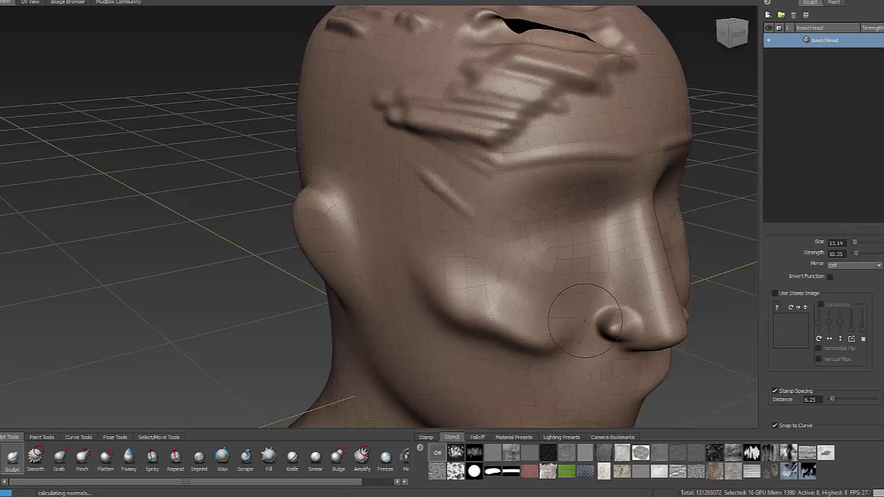
Lower the head to subdivision level 7 and start a new scene without saving the current one.
{"action": "key", "text": "Page_Down"}
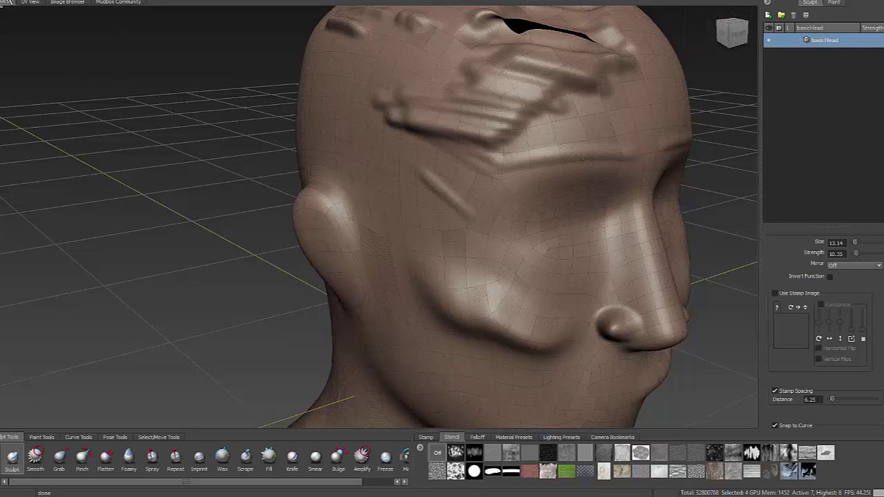
{"action": "left_click", "coordinate": [5, 2]}
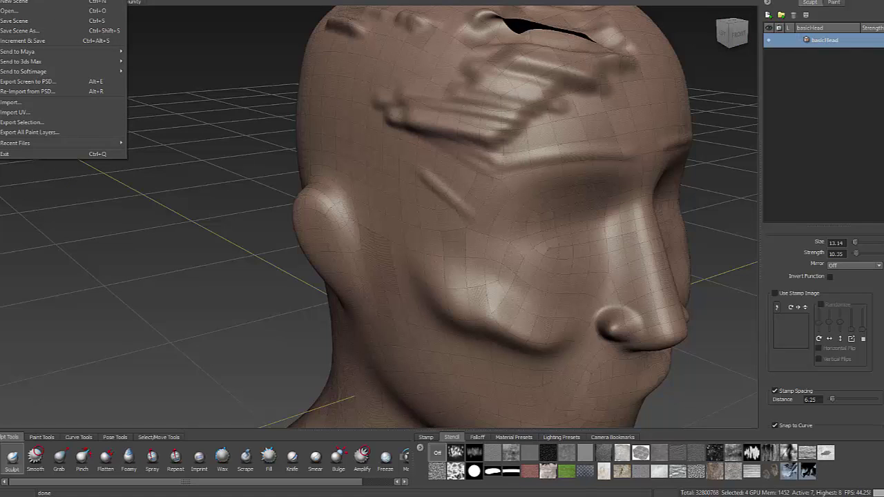
{"action": "left_click", "coordinate": [9, 3]}
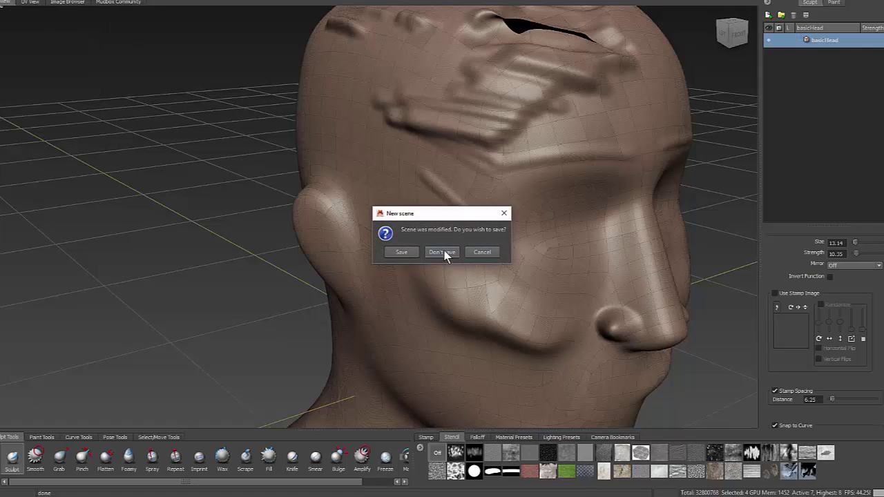
{"action": "left_click", "coordinate": [443, 253]}
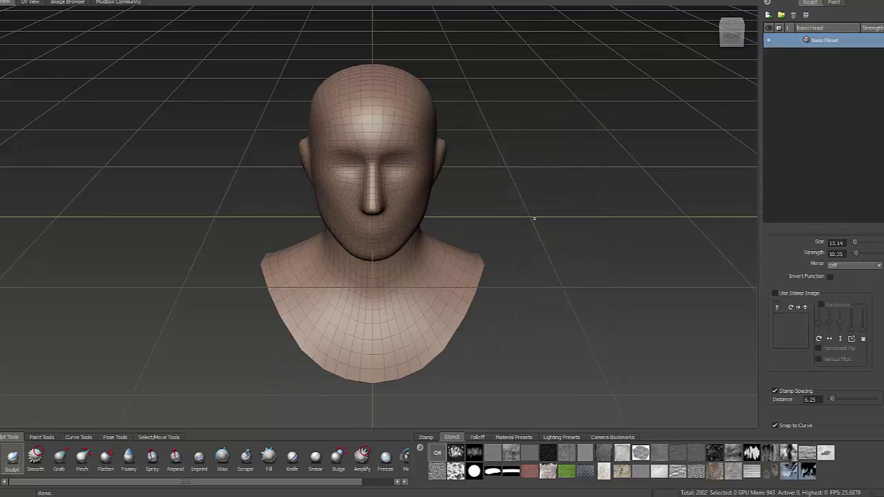
Import the woman's side-profile reference photo into the image plane of the Side camera.
{"action": "right_click_drag", "start_coordinate": [545, 201], "coordinate": [621, 212], "text": "alt"}
{"action": "middle_click_drag", "start_coordinate": [640, 208], "coordinate": [582, 270], "text": "alt"}
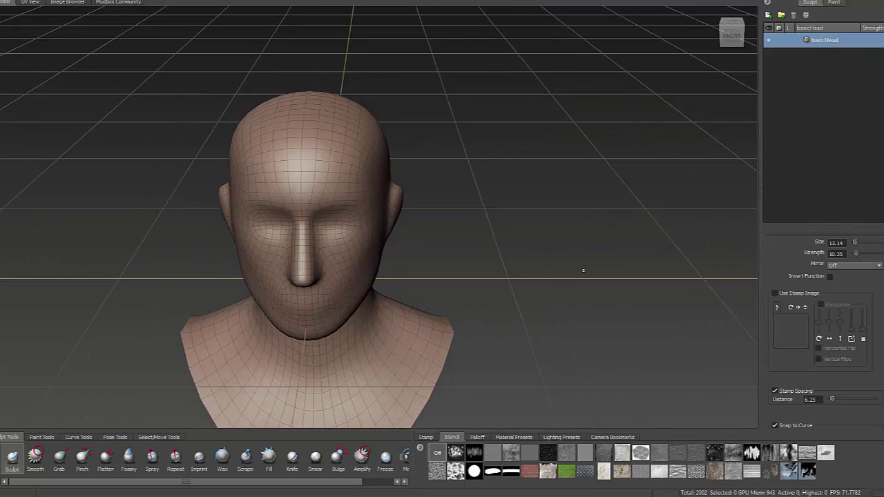
{"action": "left_click_drag", "start_coordinate": [646, 268], "coordinate": [659, 209], "text": "alt"}
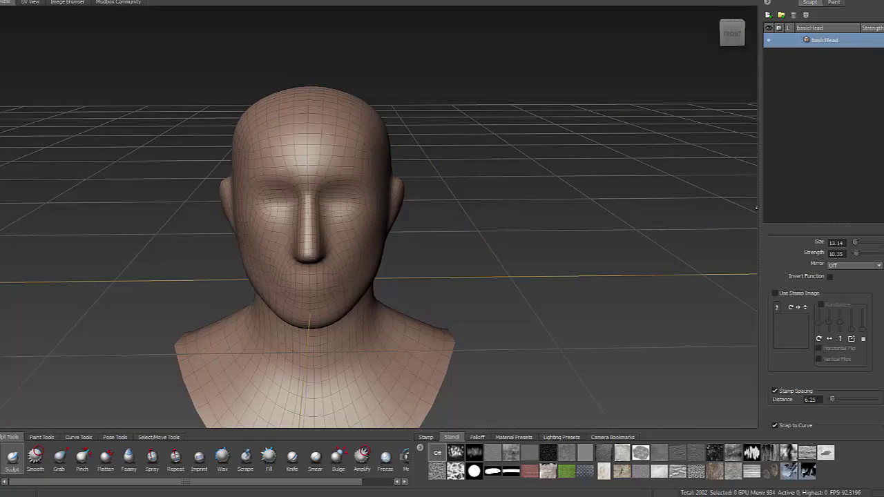
{"action": "left_click", "coordinate": [839, 1]}
{"action": "left_click", "coordinate": [771, 64]}
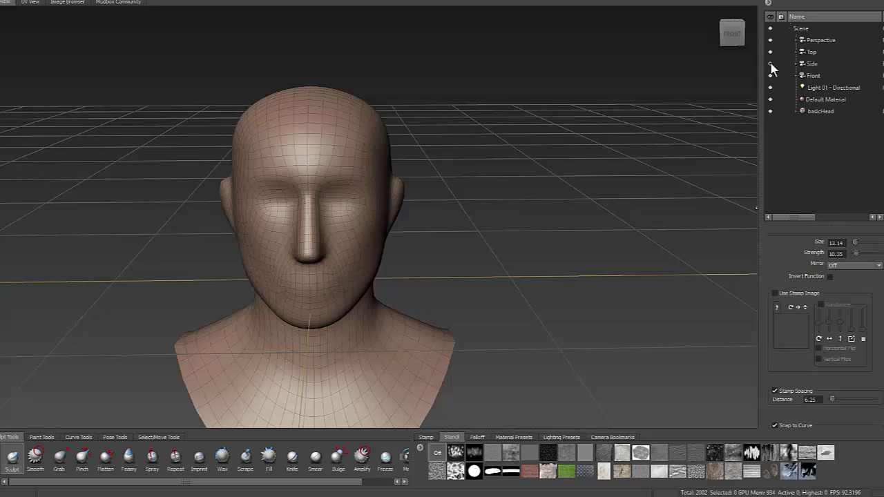
{"action": "left_click", "coordinate": [797, 64]}
{"action": "left_click", "coordinate": [821, 76]}
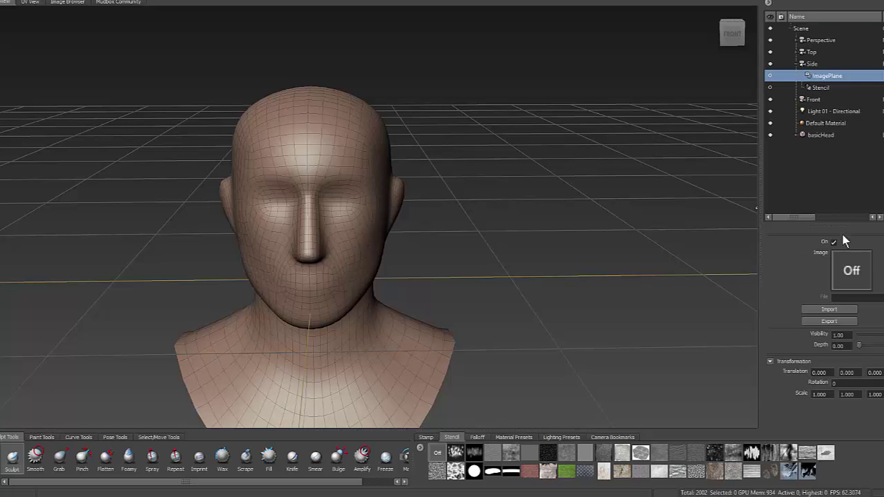
{"action": "left_click", "coordinate": [841, 310]}
{"action": "left_click", "coordinate": [840, 311]}
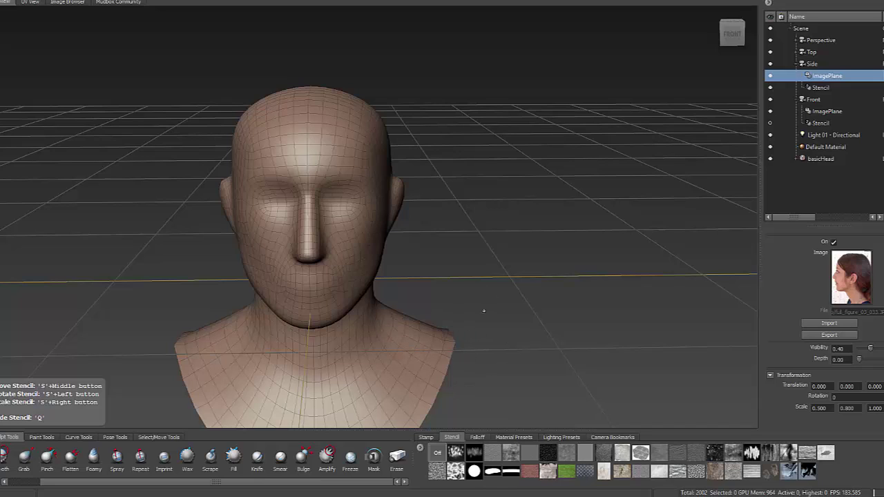
Hide the ground grid in the perspective view of the head.
{"action": "mouse_move", "coordinate": [483, 310]}
{"action": "left_mouse_down", "text": "alt"}
{"action": "mouse_move", "coordinate": [430, 299]}
{"action": "mouse_move", "coordinate": [455, 326]}
{"action": "mouse_move", "coordinate": [457, 313]}
{"action": "mouse_move", "coordinate": [469, 335]}
{"action": "mouse_move", "coordinate": [511, 340]}
{"action": "mouse_move", "coordinate": [469, 330]}
{"action": "mouse_move", "coordinate": [459, 340]}
{"action": "left_mouse_up", "text": "alt"}
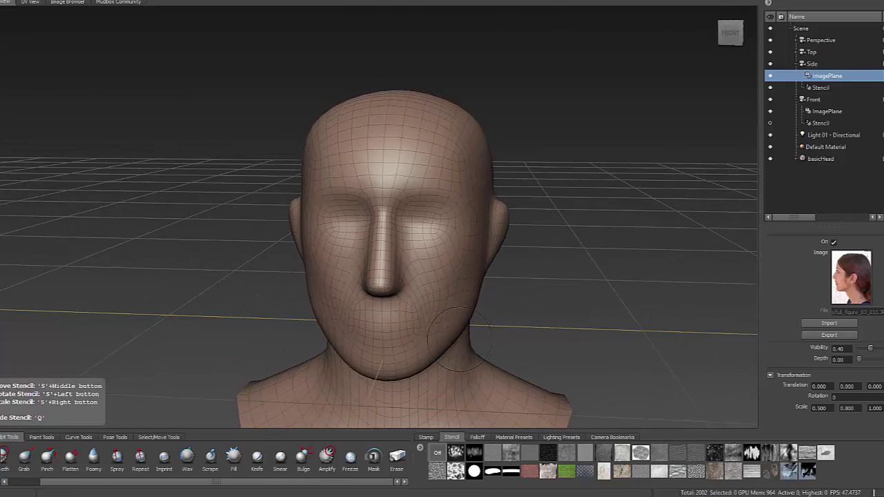
{"action": "key", "text": "space"}
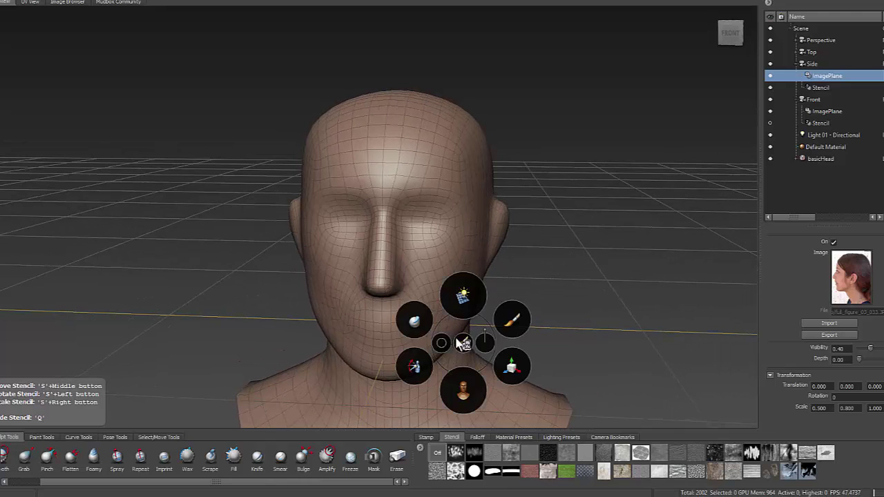
{"action": "mouse_move", "coordinate": [461, 298]}
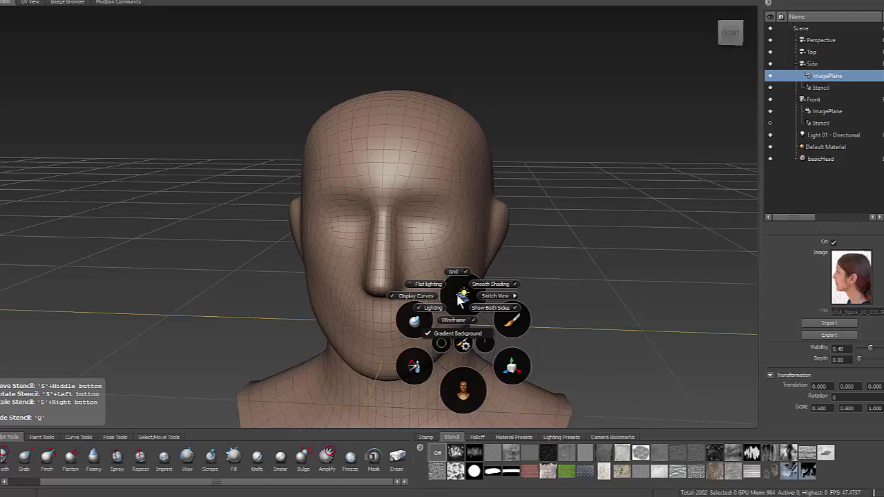
{"action": "left_click", "coordinate": [456, 270]}
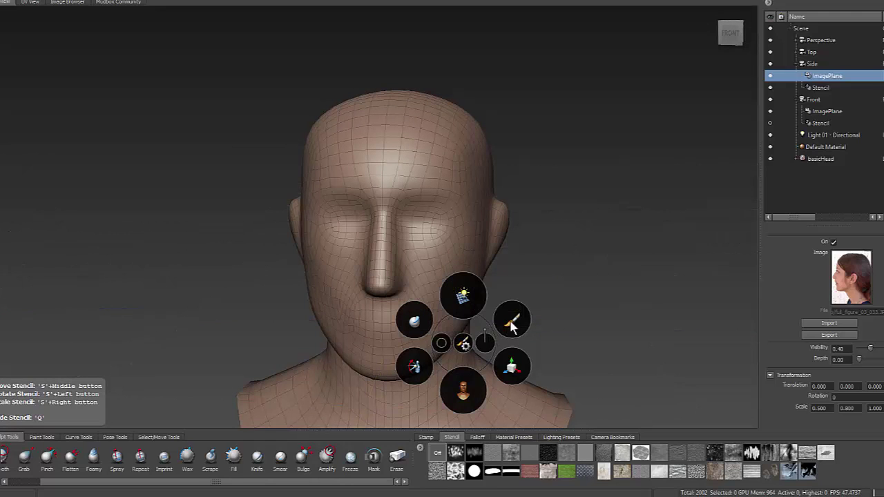
{"action": "key", "text": "space"}
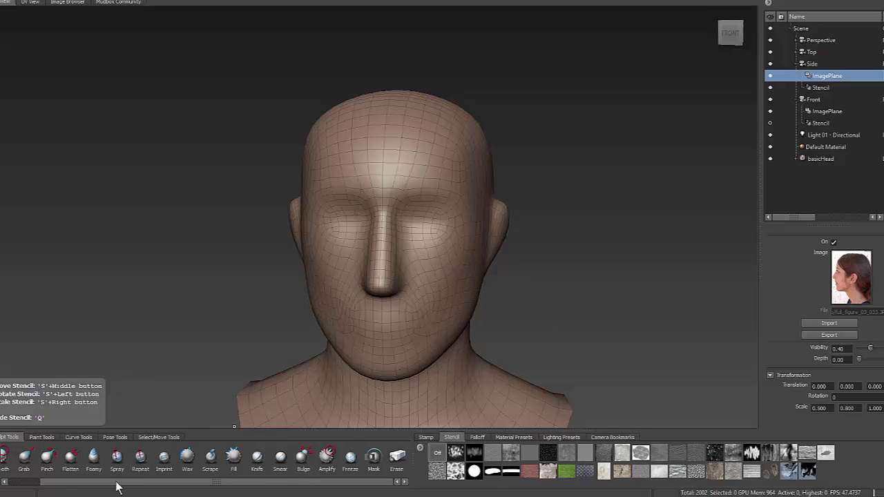
Activate the Grab brush with size 19.71 and strength 9.18, and undo a trial stroke beside the nose.
{"action": "left_click_drag", "start_coordinate": [116, 488], "coordinate": [64, 487]}
{"action": "left_click", "coordinate": [61, 458]}
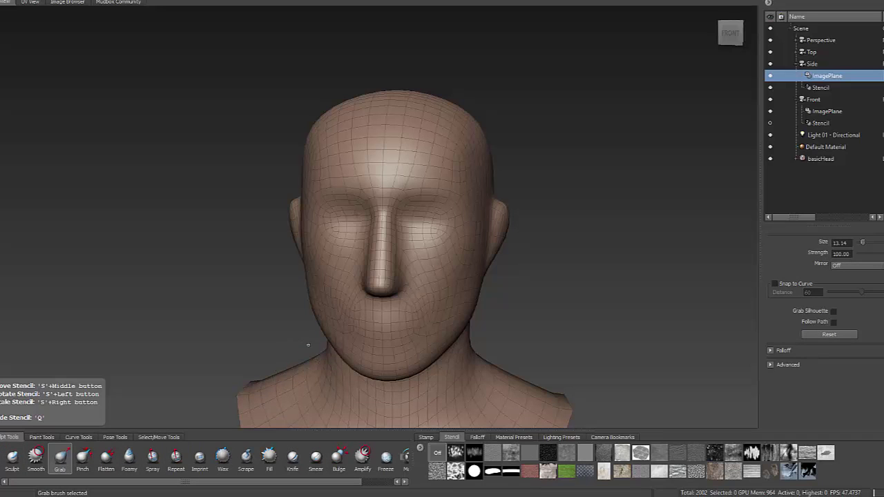
{"action": "key", "text": "space"}
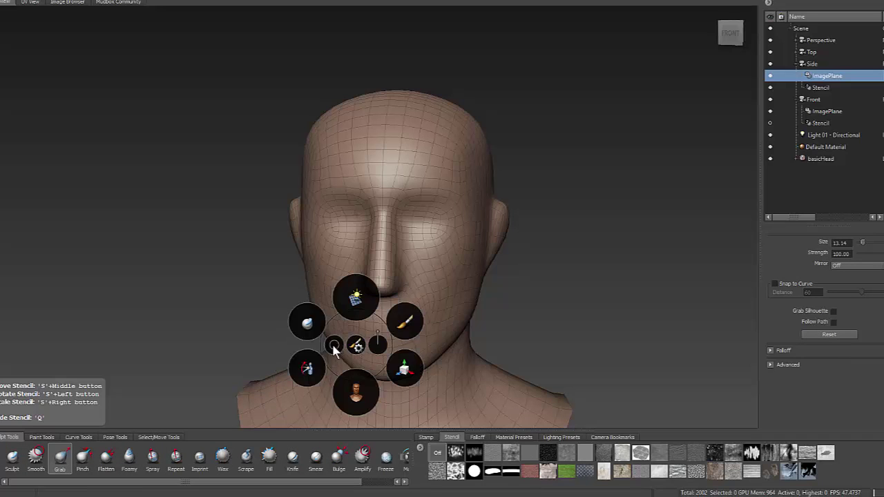
{"action": "mouse_move", "coordinate": [333, 345]}
{"action": "left_mouse_down"}
{"action": "mouse_move", "coordinate": [374, 354]}
{"action": "mouse_move", "coordinate": [379, 416]}
{"action": "left_mouse_up"}
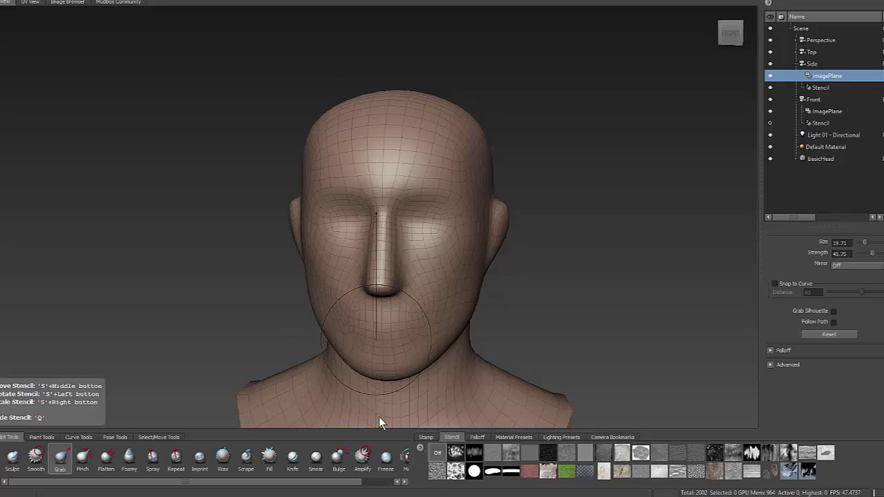
{"action": "left_click_drag", "start_coordinate": [379, 477], "coordinate": [379, 463]}
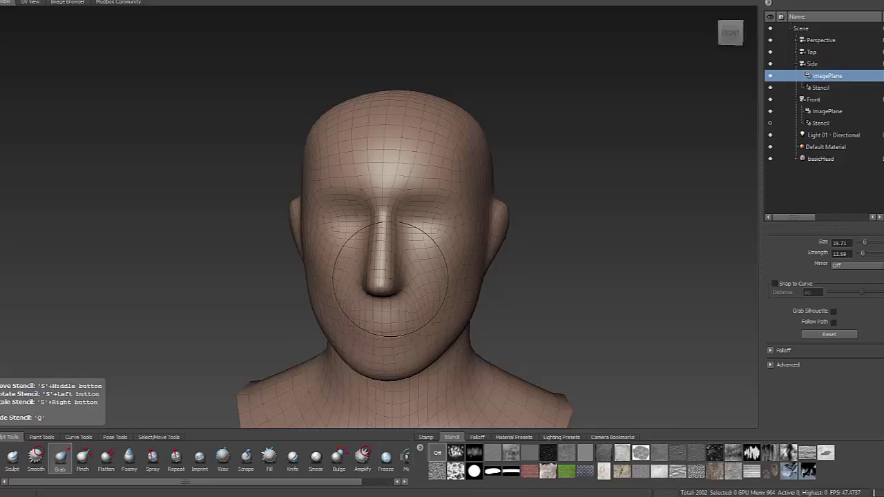
{"action": "key", "text": "space"}
{"action": "left_click_drag", "start_coordinate": [407, 254], "coordinate": [412, 268]}
{"action": "key", "text": "ctrl+z"}
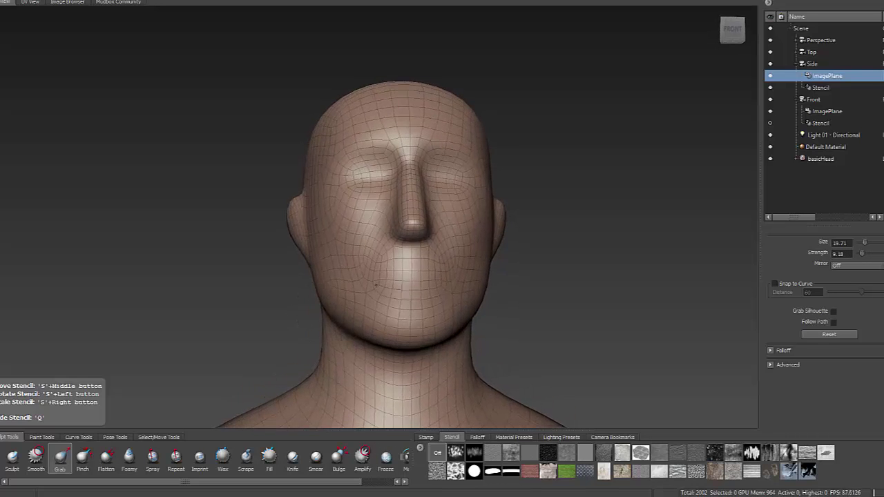
Show the head's sculpt layers and reduce the Grab brush to size 10.69 and strength 4.56.
{"action": "left_click_drag", "start_coordinate": [376, 285], "coordinate": [373, 292], "text": "alt"}
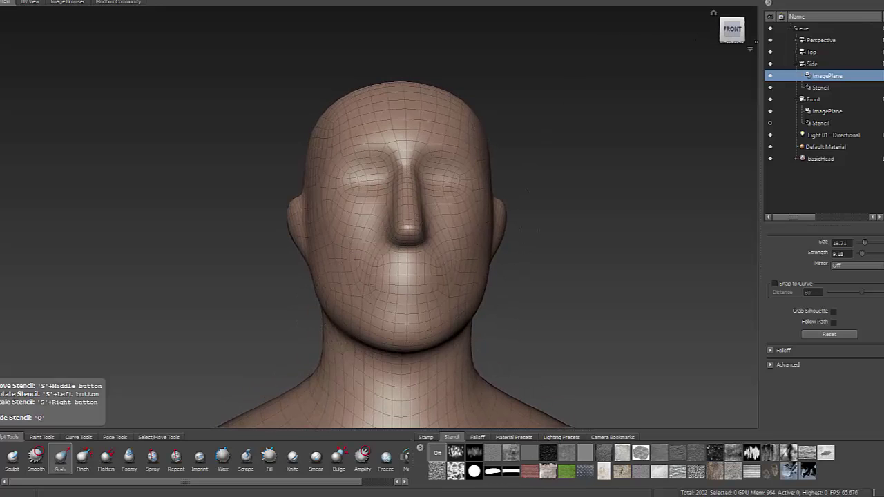
{"action": "left_click", "coordinate": [777, 1]}
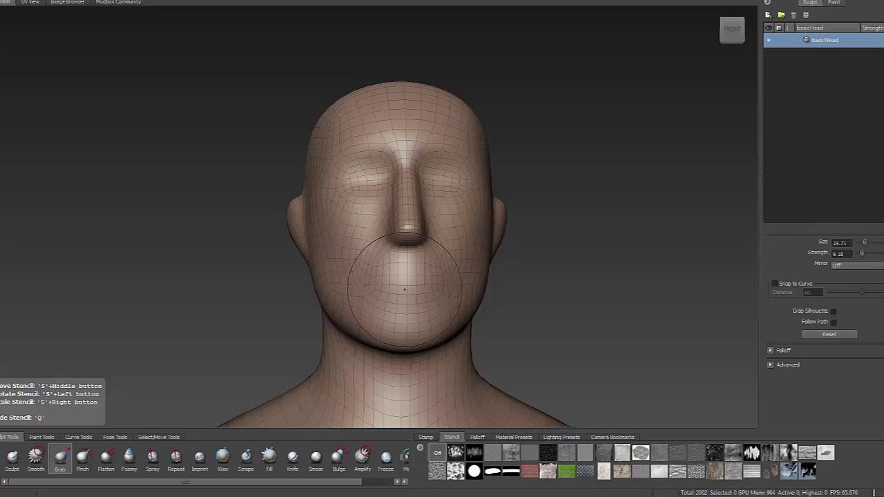
{"action": "left_click_drag", "start_coordinate": [393, 292], "coordinate": [420, 304], "text": "alt"}
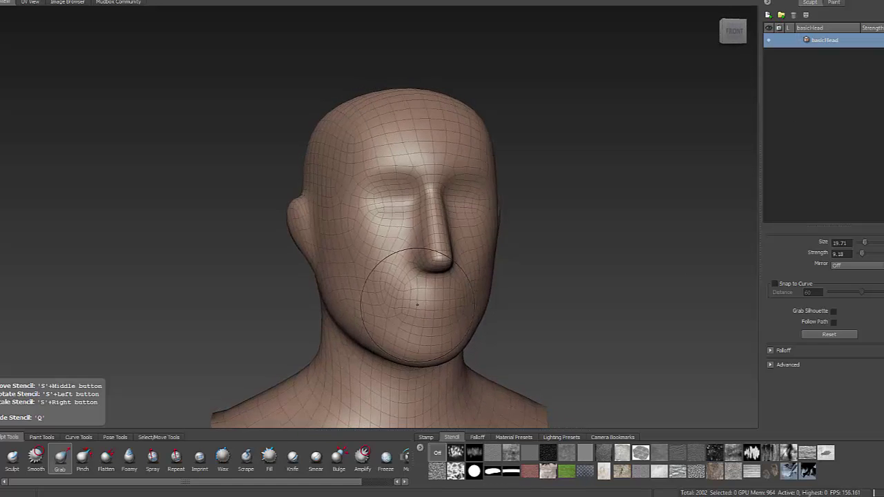
{"action": "right_click_drag", "start_coordinate": [420, 303], "coordinate": [432, 406], "text": "alt"}
{"action": "middle_click_drag", "start_coordinate": [432, 406], "coordinate": [433, 308], "text": "alt"}
{"action": "mouse_move", "coordinate": [433, 308]}
{"action": "left_mouse_down", "text": "alt"}
{"action": "mouse_move", "coordinate": [395, 264]}
{"action": "mouse_move", "coordinate": [391, 270]}
{"action": "mouse_move", "coordinate": [437, 271]}
{"action": "left_mouse_up", "text": "alt"}
{"action": "key", "text": "space"}
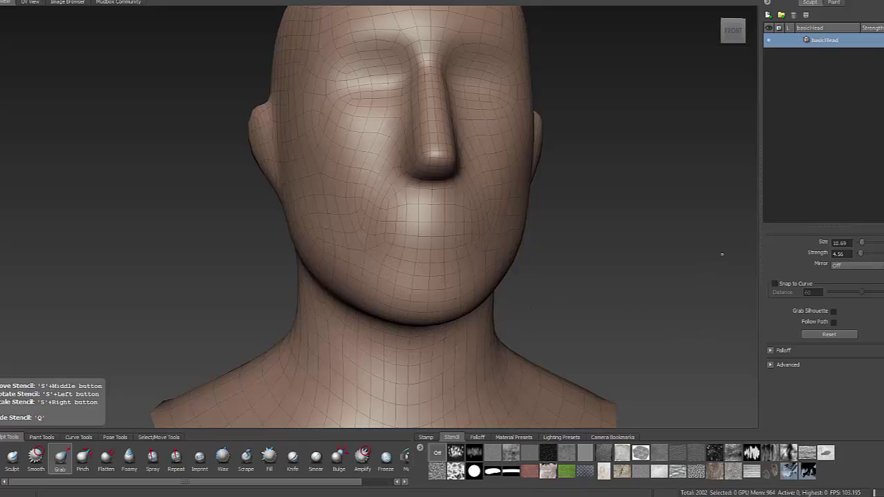
Turn on X mirroring for the Grab brush and pull the mouth area below the nose slightly outward.
{"action": "left_click", "coordinate": [838, 266]}
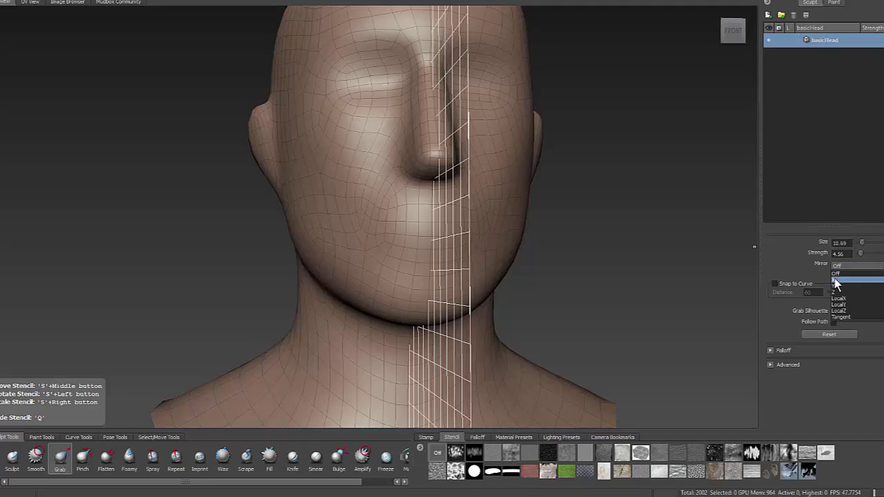
{"action": "left_click", "coordinate": [836, 283]}
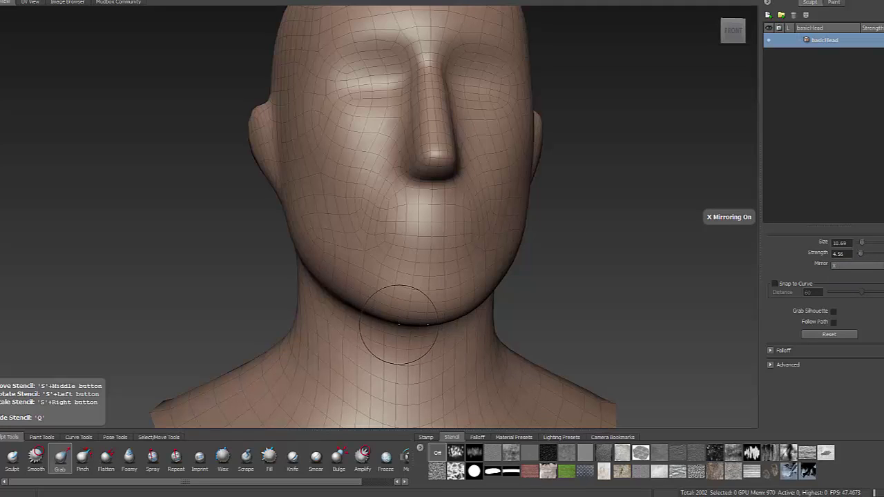
{"action": "left_click_drag", "start_coordinate": [385, 266], "coordinate": [377, 266], "text": "alt"}
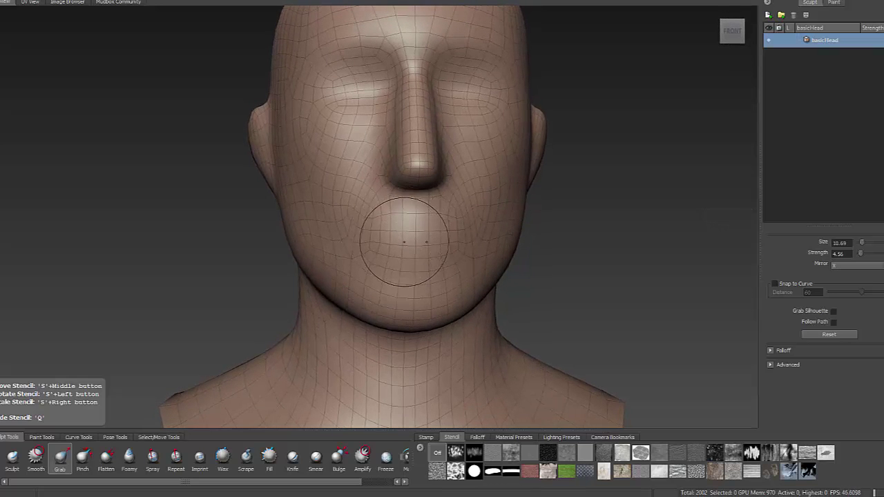
{"action": "left_click_drag", "start_coordinate": [402, 232], "coordinate": [390, 234]}
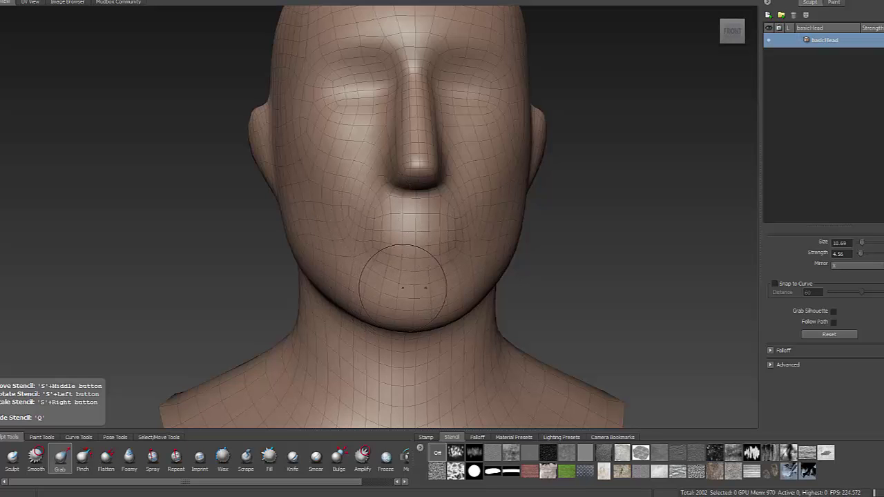
Pull the brow area above the right eye slightly upward with the mirrored Grab brush.
{"action": "mouse_move", "coordinate": [403, 288]}
{"action": "left_mouse_down", "text": "alt"}
{"action": "mouse_move", "coordinate": [504, 278]}
{"action": "mouse_move", "coordinate": [491, 272]}
{"action": "mouse_move", "coordinate": [511, 259]}
{"action": "mouse_move", "coordinate": [539, 259]}
{"action": "mouse_move", "coordinate": [366, 227]}
{"action": "mouse_move", "coordinate": [393, 173]}
{"action": "mouse_move", "coordinate": [450, 224]}
{"action": "mouse_move", "coordinate": [467, 193]}
{"action": "mouse_move", "coordinate": [430, 262]}
{"action": "mouse_move", "coordinate": [415, 246]}
{"action": "left_mouse_up", "text": "alt"}
{"action": "left_click_drag", "start_coordinate": [451, 181], "coordinate": [463, 151]}
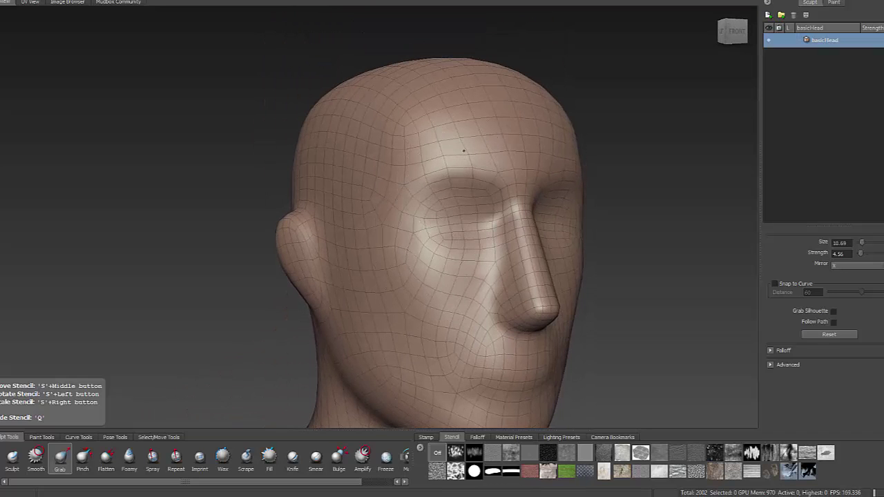
{"action": "left_click_drag", "start_coordinate": [454, 191], "coordinate": [387, 175], "text": "alt"}
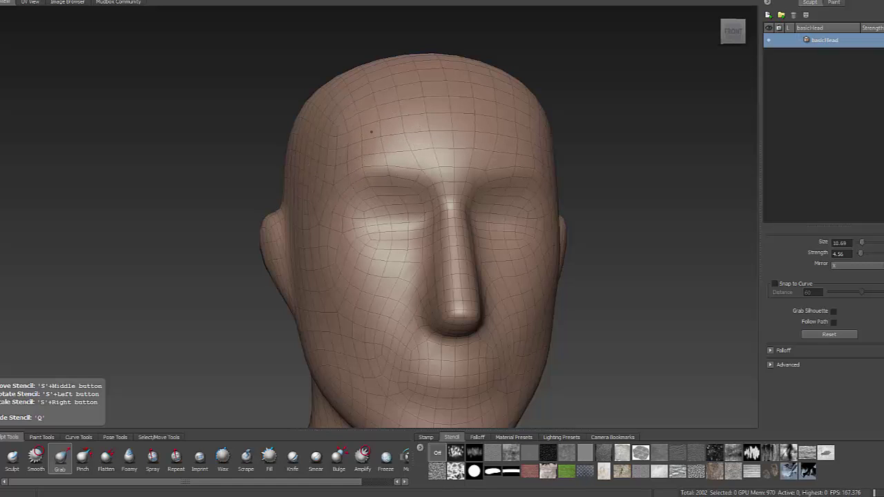
{"action": "mouse_move", "coordinate": [366, 148]}
{"action": "left_mouse_down", "text": "alt"}
{"action": "mouse_move", "coordinate": [458, 187]}
{"action": "mouse_move", "coordinate": [529, 167]}
{"action": "left_mouse_up", "text": "alt"}
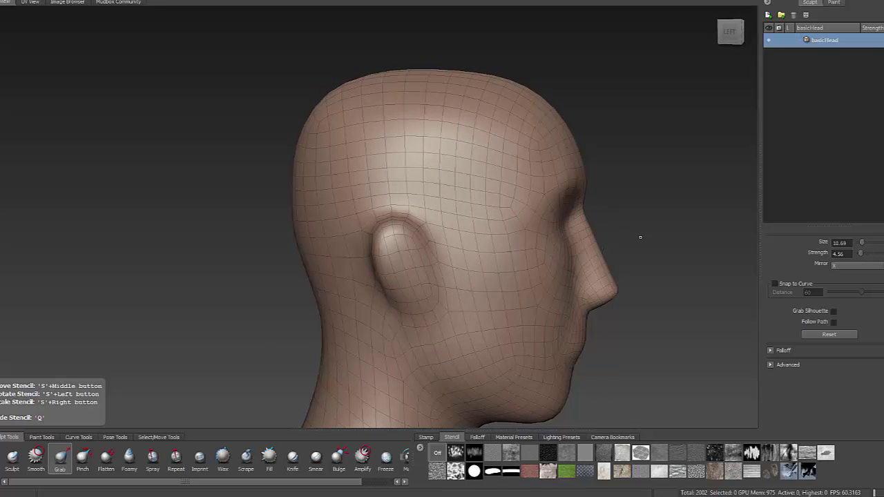
Look through the Front camera and align the head's eyes and face with the front reference photo.
{"action": "left_click", "coordinate": [810, 1]}
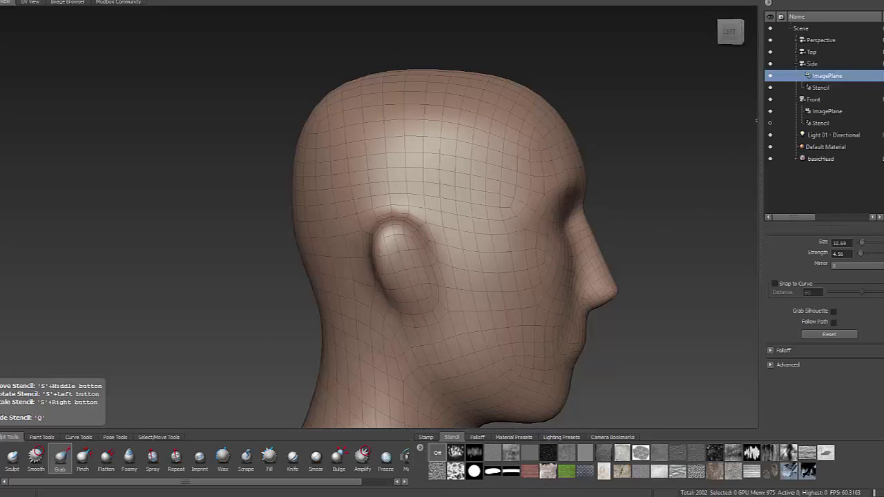
{"action": "left_click", "coordinate": [814, 101]}
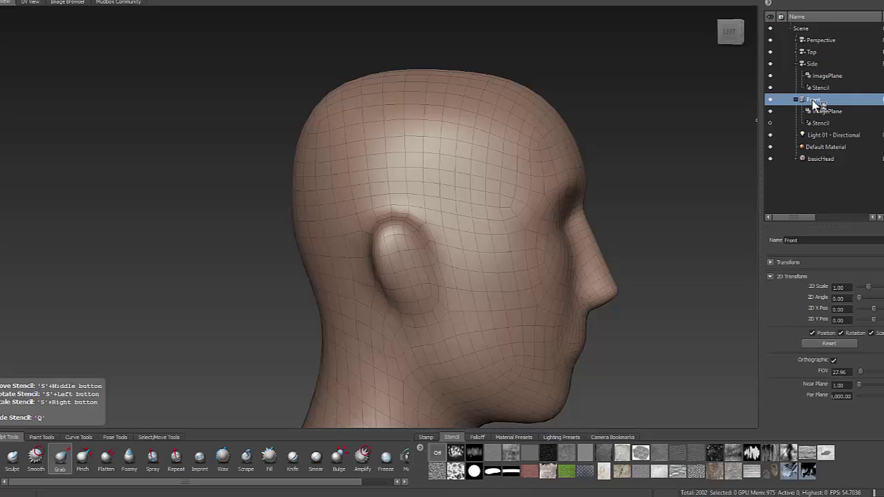
{"action": "right_click", "coordinate": [814, 100]}
{"action": "left_click", "coordinate": [814, 123]}
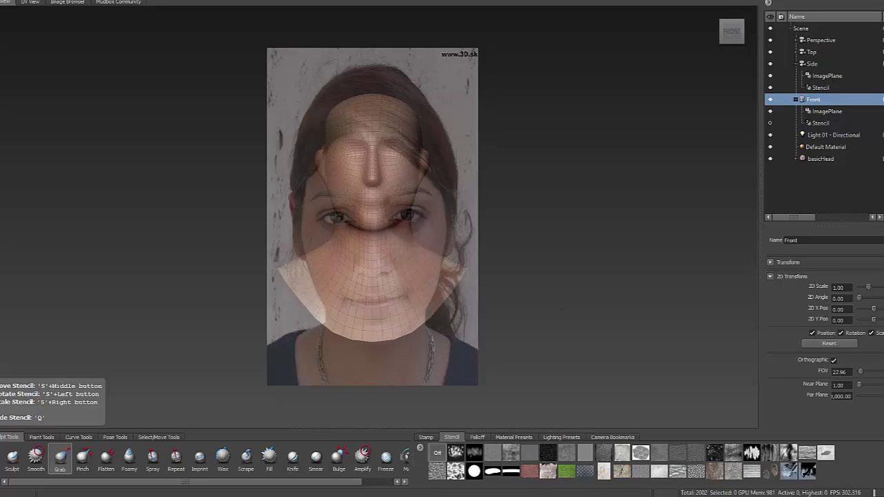
{"action": "mouse_move", "coordinate": [481, 373]}
{"action": "middle_mouse_down", "text": "alt"}
{"action": "mouse_move", "coordinate": [476, 379]}
{"action": "mouse_move", "coordinate": [475, 369]}
{"action": "middle_mouse_up", "text": "alt"}
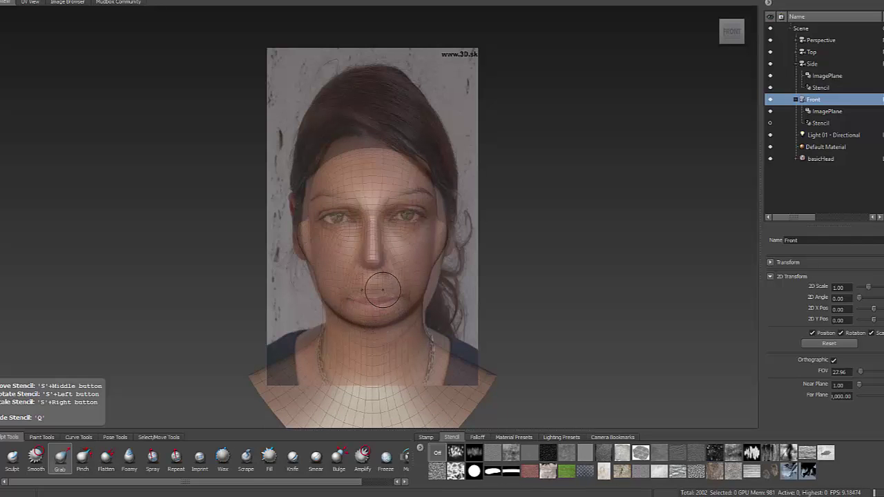
{"action": "right_click_drag", "start_coordinate": [404, 290], "coordinate": [423, 294], "text": "alt"}
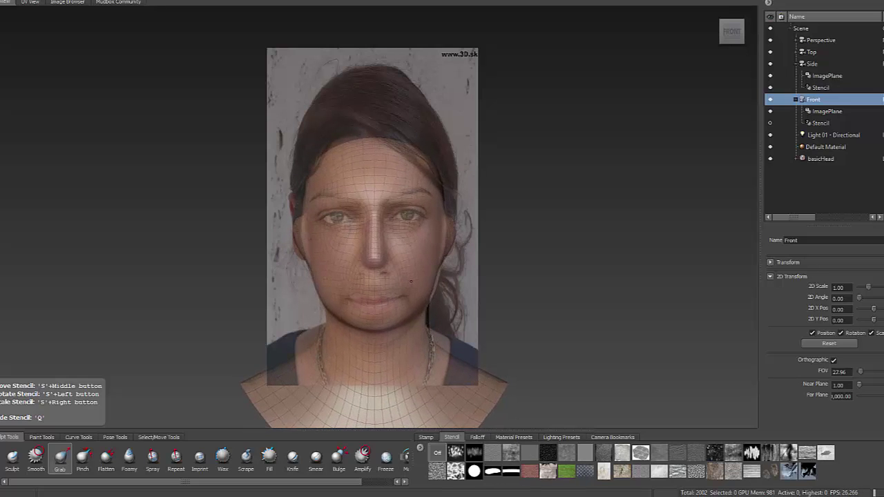
Enlarge the Grab brush to size 28.65 with strength 11.80 and pull the chin and nose down to match the front photo.
{"action": "key", "text": "space"}
{"action": "key", "text": "space"}
{"action": "key", "text": "space"}
{"action": "left_click_drag", "start_coordinate": [345, 198], "coordinate": [345, 200]}
{"action": "key", "text": "space"}
{"action": "left_click_drag", "start_coordinate": [341, 211], "coordinate": [340, 228]}
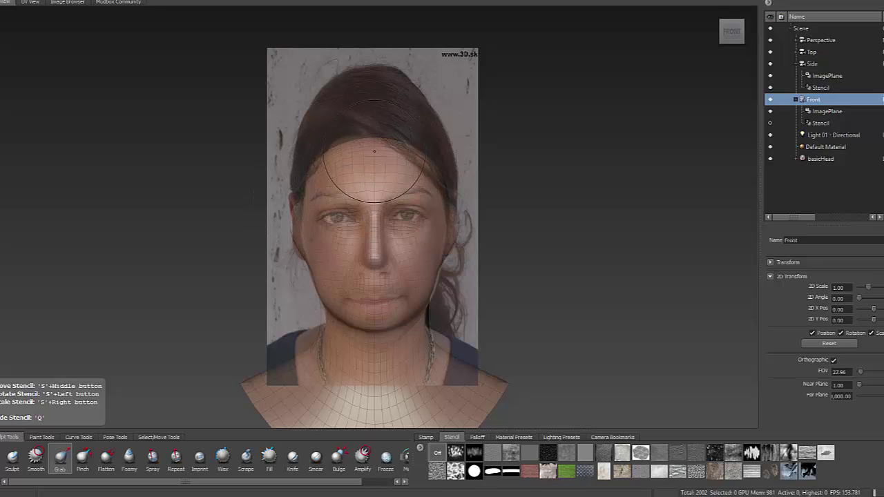
{"action": "left_click_drag", "start_coordinate": [369, 342], "coordinate": [369, 308]}
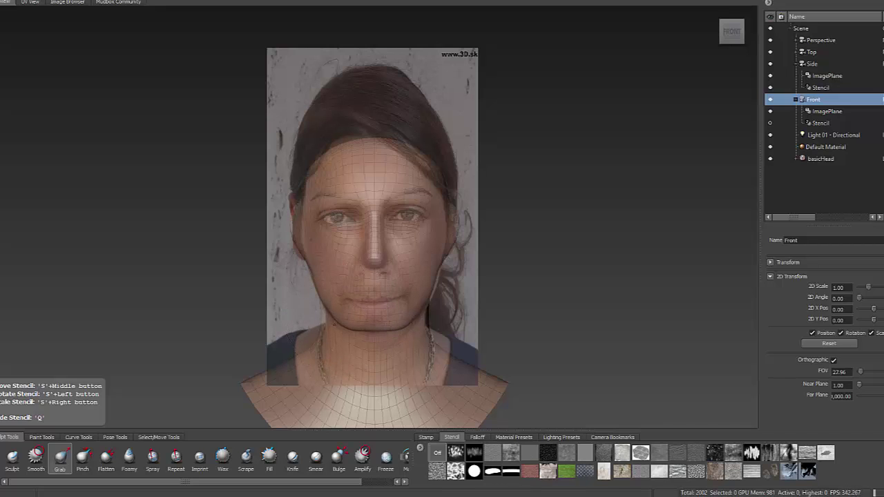
{"action": "left_click_drag", "start_coordinate": [365, 339], "coordinate": [373, 350]}
{"action": "left_click_drag", "start_coordinate": [375, 342], "coordinate": [376, 346]}
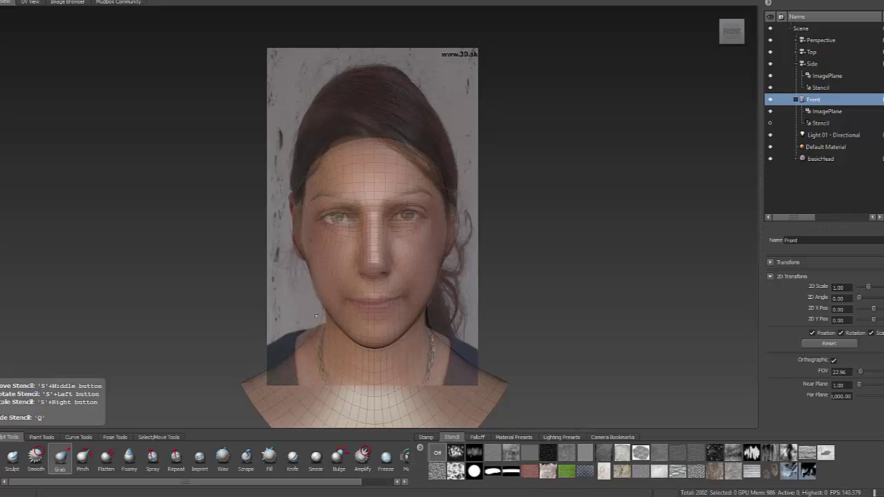
Adjust the shoulders toward the front photo with the mirrored Grab brush, temporarily switching to the Smooth brush.
{"action": "key", "text": "s"}
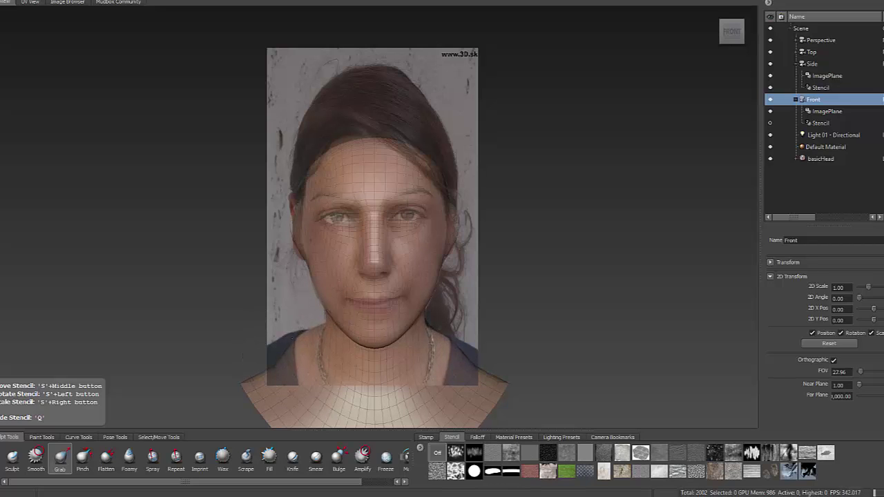
{"action": "left_click_drag", "start_coordinate": [263, 357], "coordinate": [285, 346]}
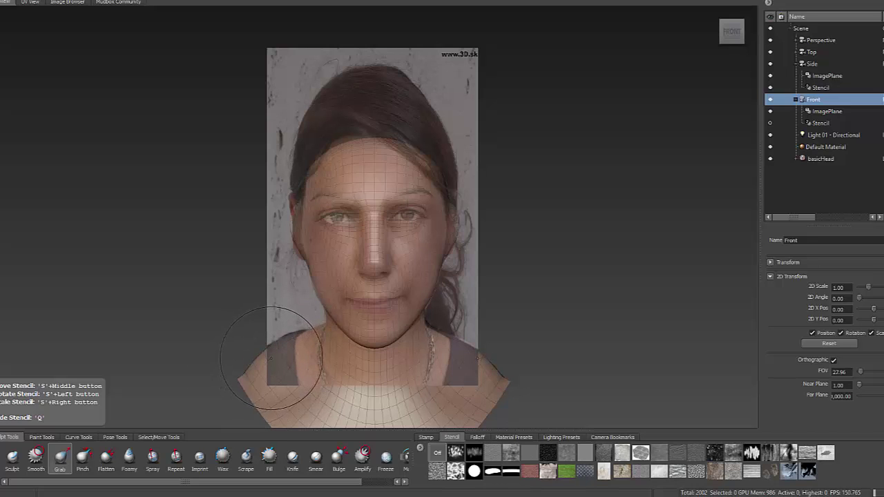
{"action": "key", "text": "shift"}
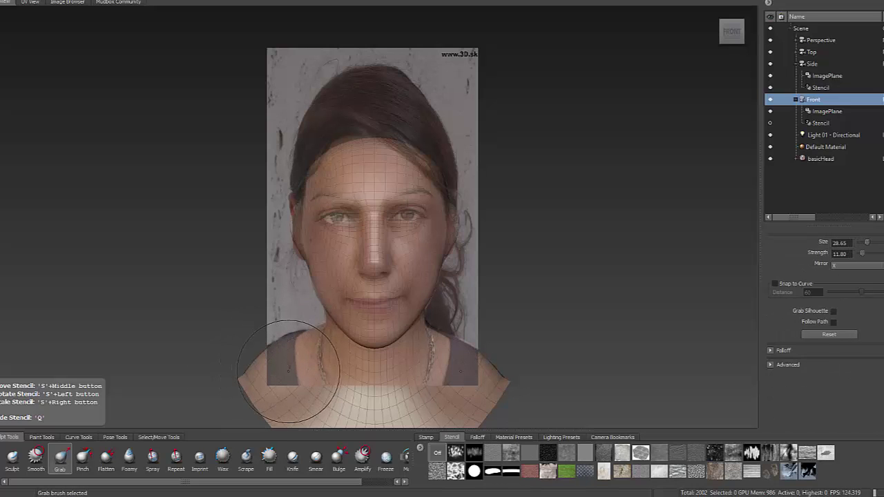
{"action": "key", "text": "shift"}
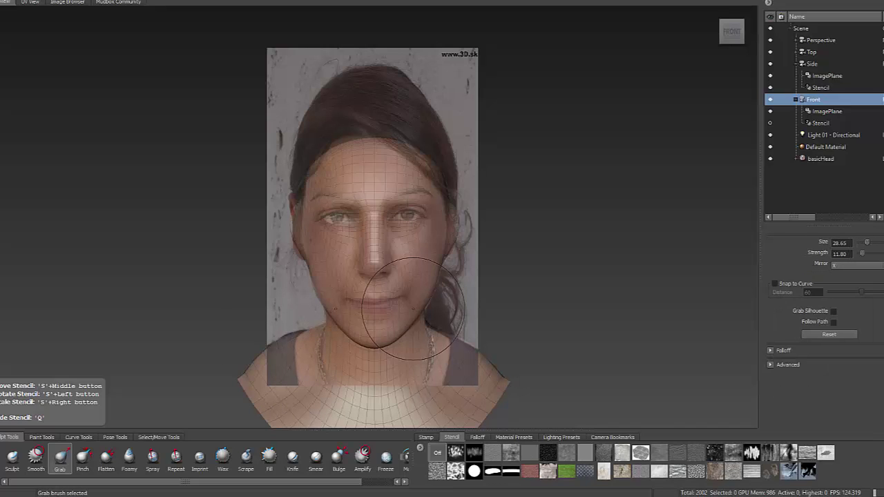
{"action": "key", "text": "shift"}
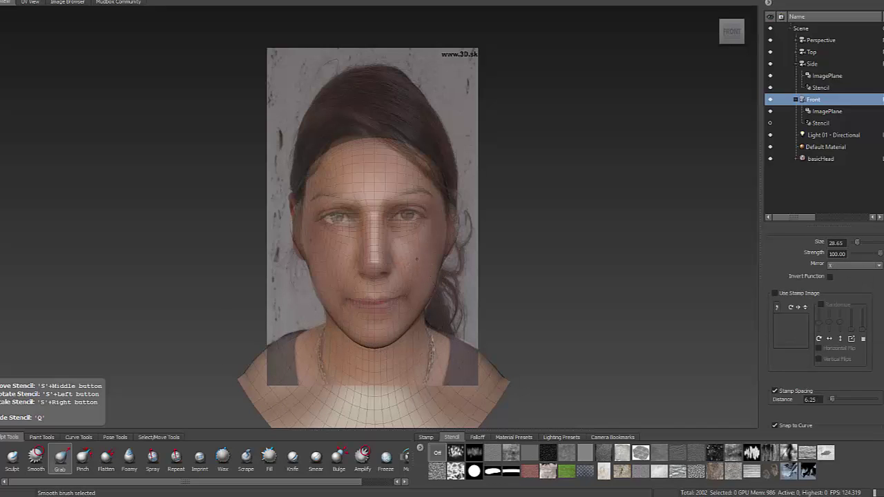
{"action": "key", "text": "shift"}
{"action": "key", "text": "shift"}
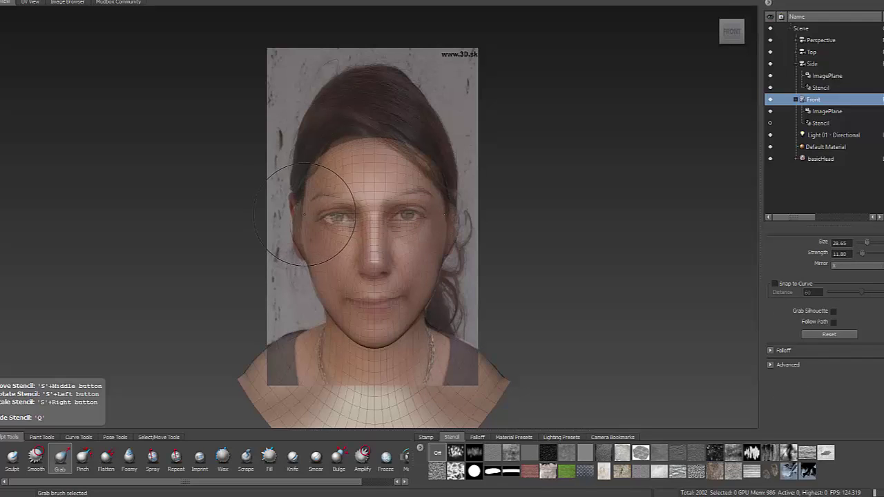
Reduce the Grab brush to size 8.92, then 11.38, and pull the ears outward to match the front photo.
{"action": "key", "text": "space"}
{"action": "mouse_move", "coordinate": [280, 212]}
{"action": "left_mouse_down"}
{"action": "mouse_move", "coordinate": [268, 216]}
{"action": "mouse_move", "coordinate": [287, 209]}
{"action": "left_mouse_up"}
{"action": "key", "text": "space"}
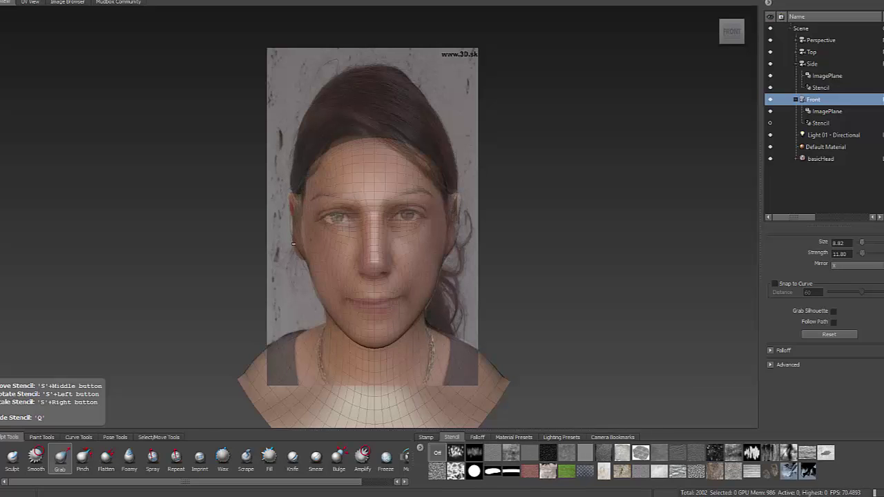
{"action": "right_click", "coordinate": [344, 285]}
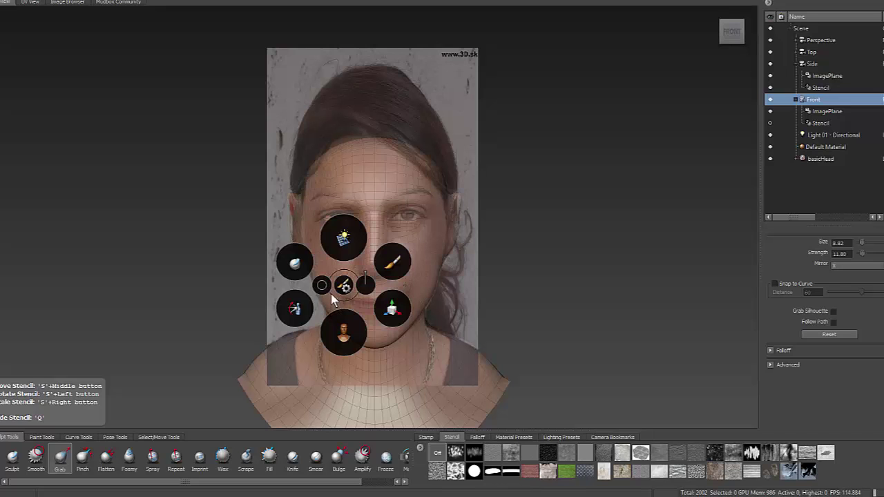
{"action": "left_click", "coordinate": [323, 286]}
{"action": "left_click_drag", "start_coordinate": [323, 286], "coordinate": [326, 286]}
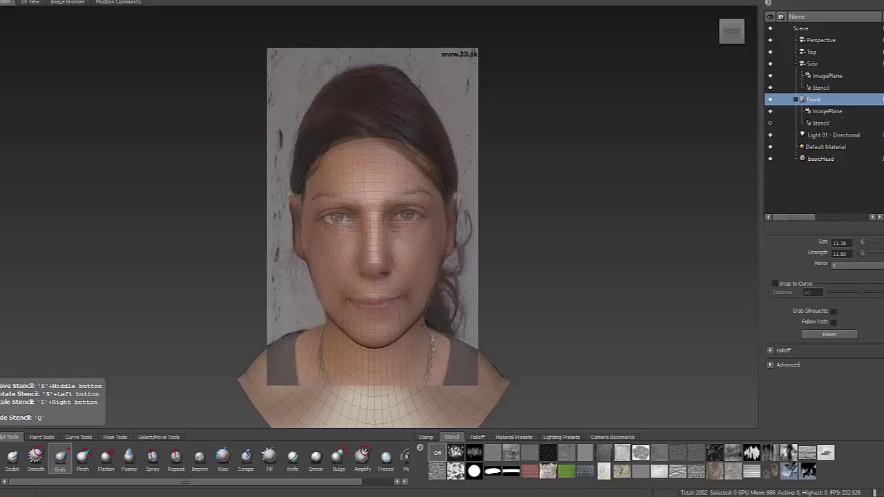
{"action": "key", "text": "shift"}
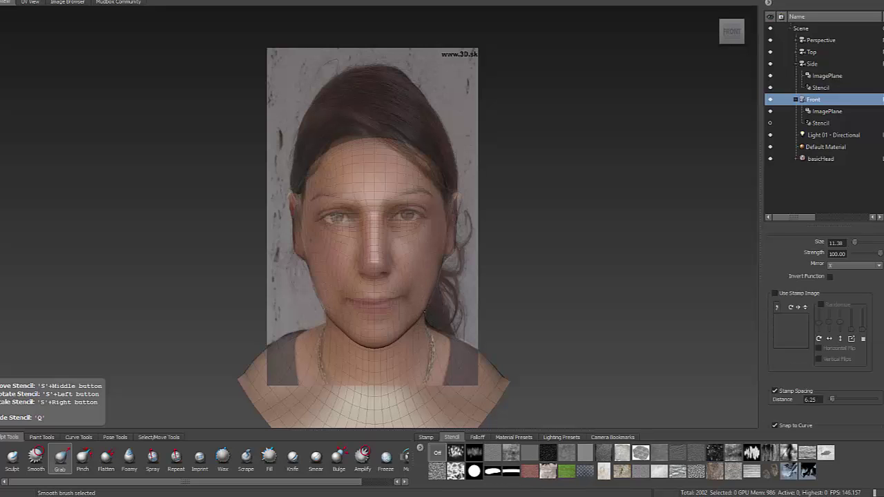
Look through the Side camera and scale and position the head view over the profile reference photo.
{"action": "right_click", "coordinate": [815, 65]}
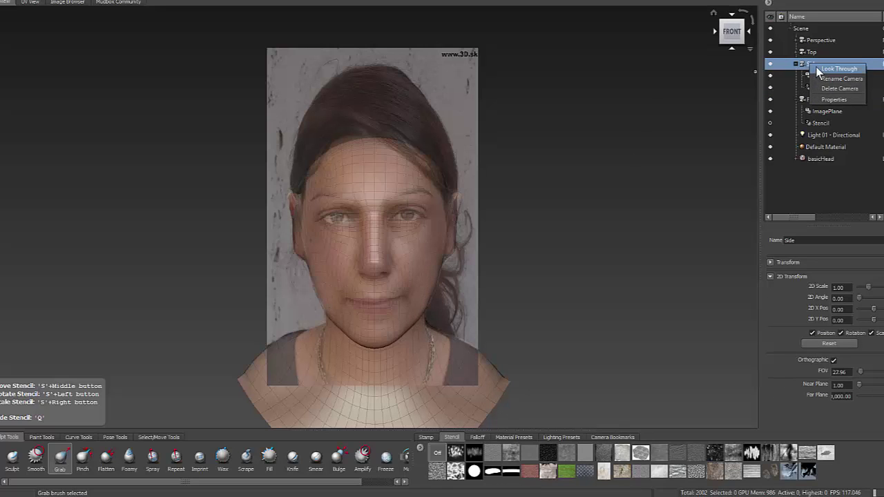
{"action": "left_click", "coordinate": [819, 70]}
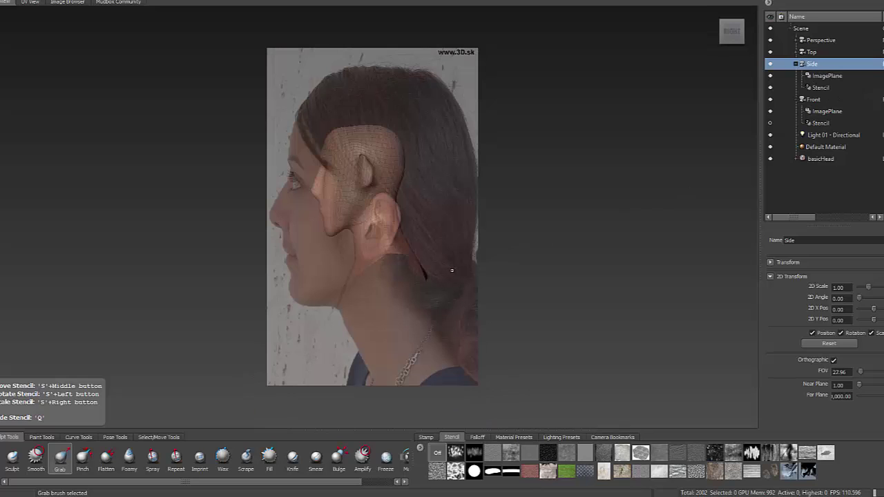
{"action": "right_click_drag", "start_coordinate": [372, 306], "coordinate": [400, 306], "text": "alt"}
{"action": "middle_click_drag", "start_coordinate": [401, 306], "coordinate": [401, 341], "text": "alt"}
{"action": "right_click_drag", "start_coordinate": [400, 341], "coordinate": [436, 349], "text": "alt"}
{"action": "middle_click_drag", "start_coordinate": [436, 349], "coordinate": [441, 338], "text": "alt"}
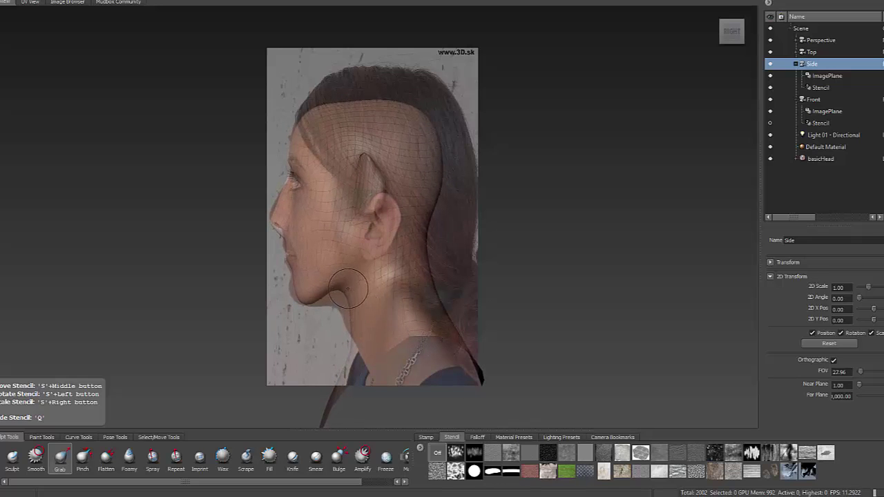
Resize the Grab brush and pull the underside of the chin and jaw down to the side photo's outline.
{"action": "right_click_drag", "start_coordinate": [355, 296], "coordinate": [338, 293], "text": "ctrl"}
{"action": "mouse_move", "coordinate": [337, 297]}
{"action": "left_mouse_down"}
{"action": "mouse_move", "coordinate": [355, 300]}
{"action": "mouse_move", "coordinate": [342, 294]}
{"action": "left_mouse_up"}
{"action": "key", "text": "space"}
{"action": "key", "text": "q"}
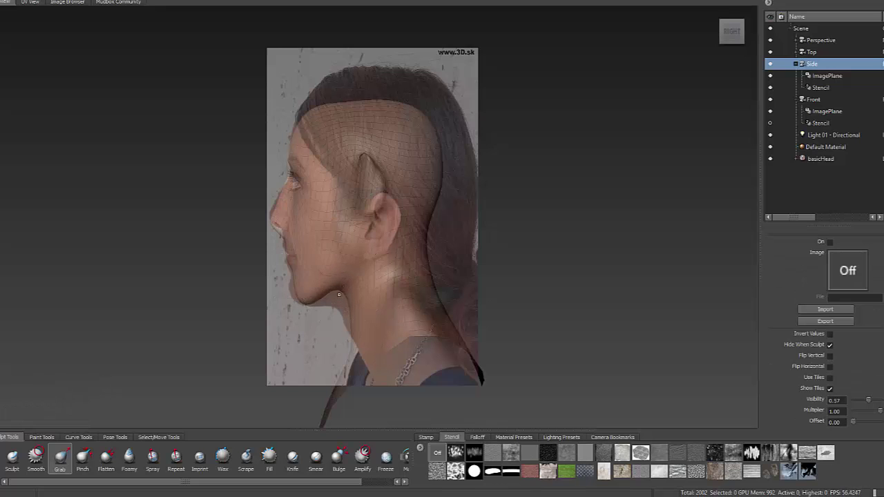
{"action": "mouse_move", "coordinate": [335, 295]}
{"action": "right_mouse_down", "text": "ctrl"}
{"action": "mouse_move", "coordinate": [324, 292]}
{"action": "mouse_move", "coordinate": [332, 296]}
{"action": "right_mouse_up", "text": "ctrl"}
{"action": "left_click_drag", "start_coordinate": [336, 289], "coordinate": [337, 306]}
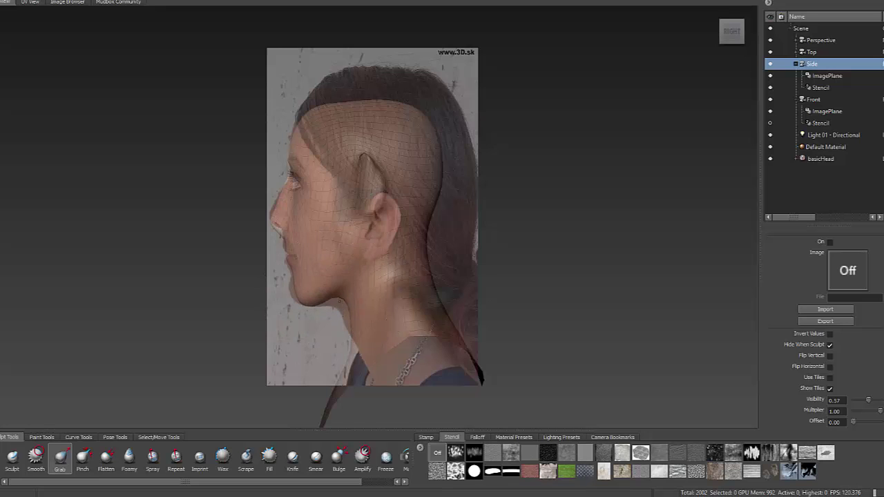
{"action": "left_click_drag", "start_coordinate": [339, 299], "coordinate": [341, 326]}
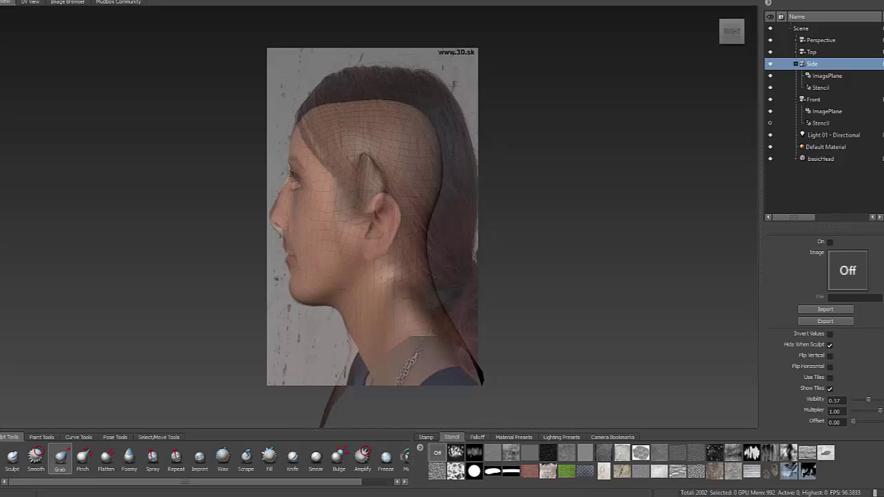
Fit the nose tip, the crown and back of the skull, and the lower neck to the side photo with the Grab brush.
{"action": "left_click_drag", "start_coordinate": [280, 229], "coordinate": [282, 223]}
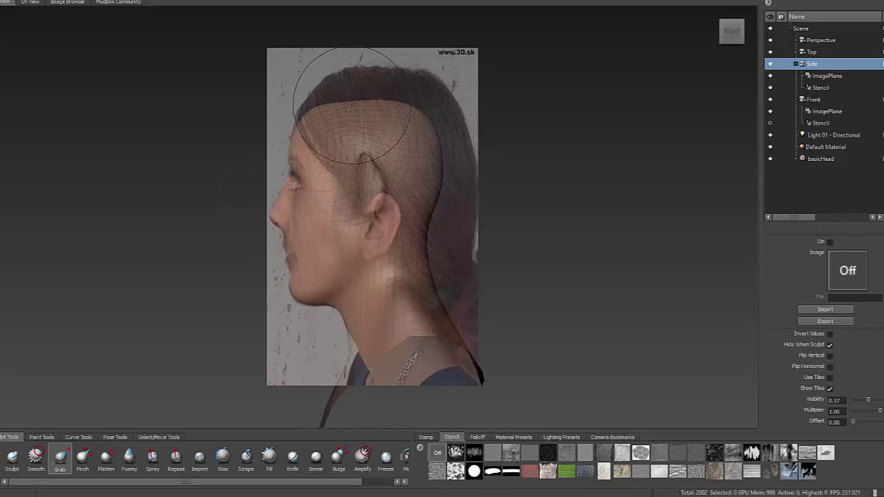
{"action": "left_click_drag", "start_coordinate": [357, 105], "coordinate": [374, 86]}
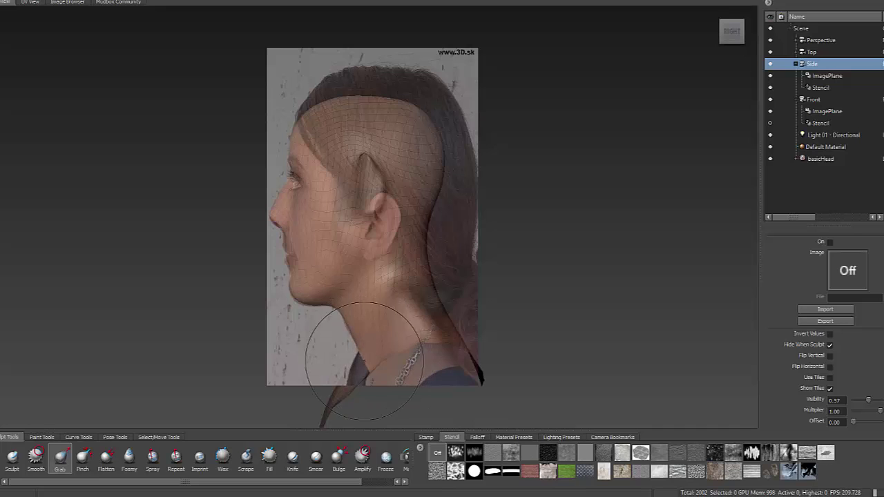
{"action": "left_click_drag", "start_coordinate": [346, 383], "coordinate": [352, 388]}
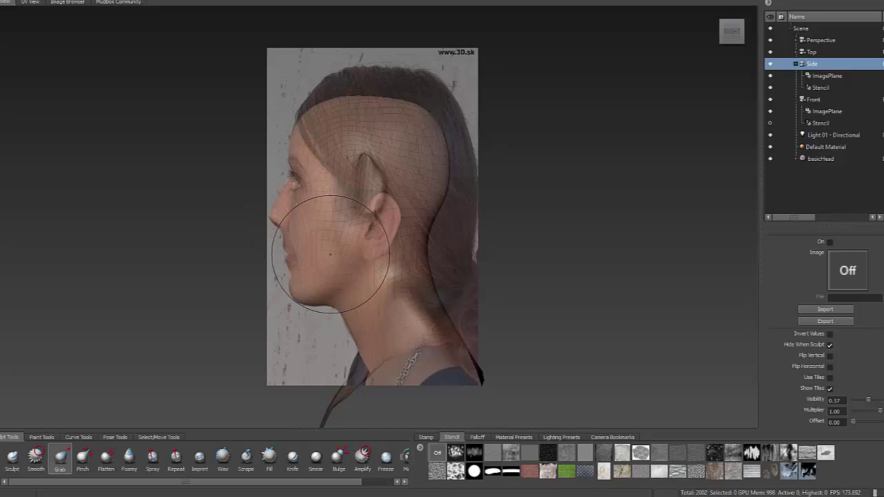
{"action": "right_click_drag", "start_coordinate": [330, 258], "coordinate": [294, 258]}
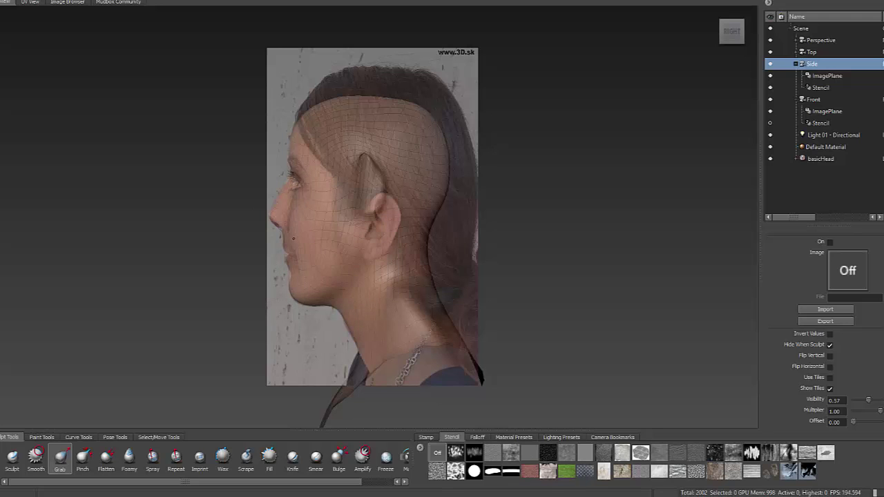
Look through the Perspective camera and shrink the Grab brush to suit the upper part of the ear.
{"action": "right_click", "coordinate": [810, 44]}
{"action": "left_click", "coordinate": [818, 47]}
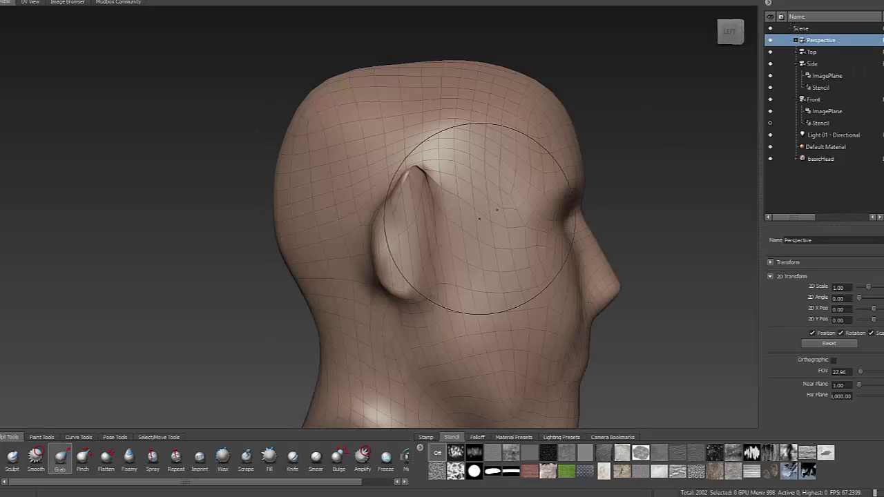
{"action": "right_click_drag", "start_coordinate": [409, 277], "coordinate": [381, 297]}
{"action": "right_click_drag", "start_coordinate": [326, 290], "coordinate": [386, 279]}
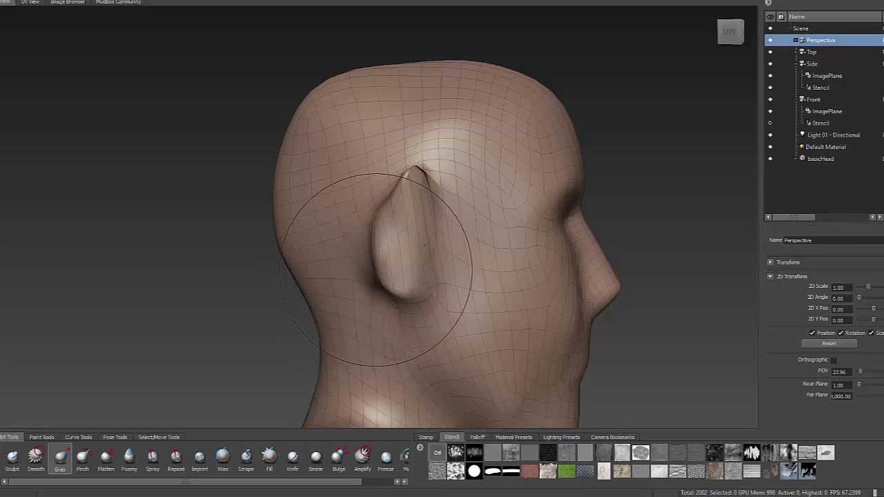
{"action": "mouse_move", "coordinate": [377, 270]}
{"action": "left_mouse_down", "text": "alt"}
{"action": "mouse_move", "coordinate": [407, 311]}
{"action": "mouse_move", "coordinate": [397, 255]}
{"action": "mouse_move", "coordinate": [377, 232]}
{"action": "mouse_move", "coordinate": [336, 234]}
{"action": "left_mouse_up", "text": "alt"}
{"action": "key", "text": "space"}
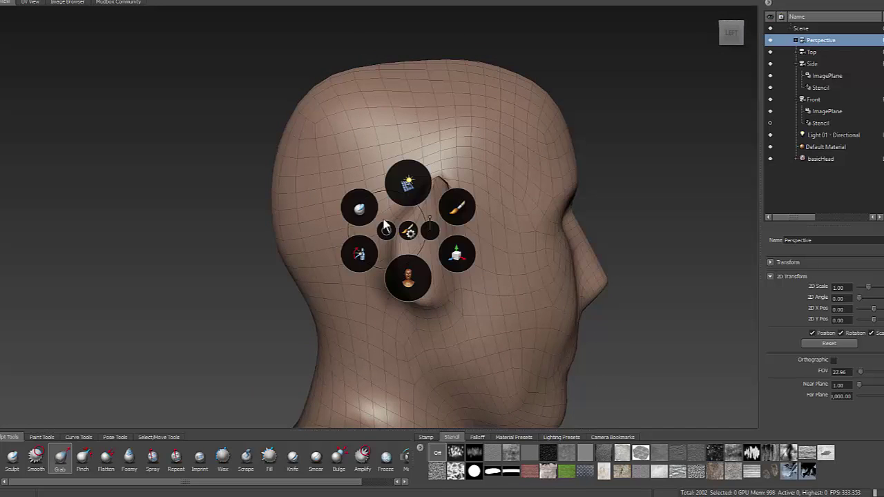
Pull the upper back edge of the ear upward to broaden its pointed top, and check the head from several angles.
{"action": "left_click_drag", "start_coordinate": [406, 216], "coordinate": [403, 185]}
{"action": "key", "text": "space"}
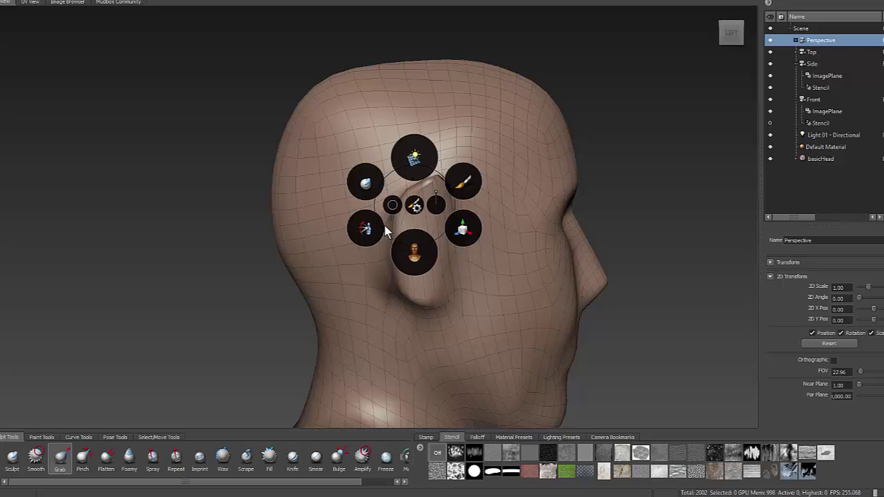
{"action": "left_click_drag", "start_coordinate": [387, 197], "coordinate": [339, 174], "text": "alt"}
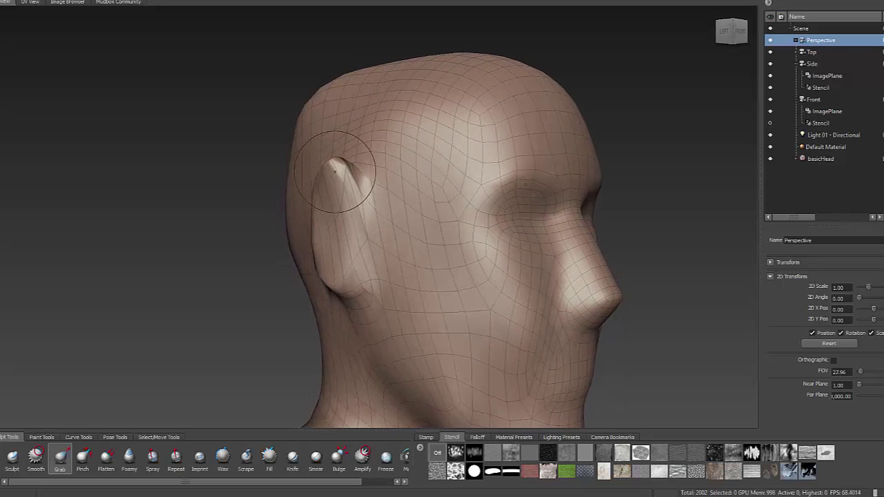
{"action": "mouse_move", "coordinate": [357, 241]}
{"action": "left_mouse_down", "text": "alt"}
{"action": "mouse_move", "coordinate": [269, 214]}
{"action": "mouse_move", "coordinate": [390, 223]}
{"action": "mouse_move", "coordinate": [419, 234]}
{"action": "mouse_move", "coordinate": [416, 224]}
{"action": "left_mouse_up", "text": "alt"}
{"action": "middle_click_drag", "start_coordinate": [428, 246], "coordinate": [408, 197], "text": "alt"}
{"action": "mouse_move", "coordinate": [408, 198]}
{"action": "left_mouse_down", "text": "alt"}
{"action": "mouse_move", "coordinate": [419, 233]}
{"action": "mouse_move", "coordinate": [441, 245]}
{"action": "mouse_move", "coordinate": [469, 294]}
{"action": "left_mouse_up", "text": "alt"}
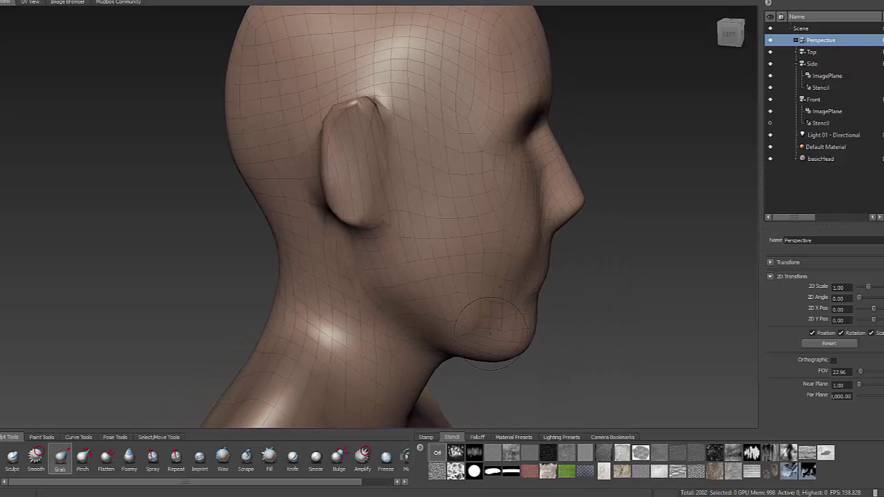
{"action": "mouse_move", "coordinate": [476, 310]}
{"action": "left_mouse_down", "text": "alt"}
{"action": "mouse_move", "coordinate": [319, 279]}
{"action": "mouse_move", "coordinate": [470, 290]}
{"action": "left_mouse_up", "text": "alt"}
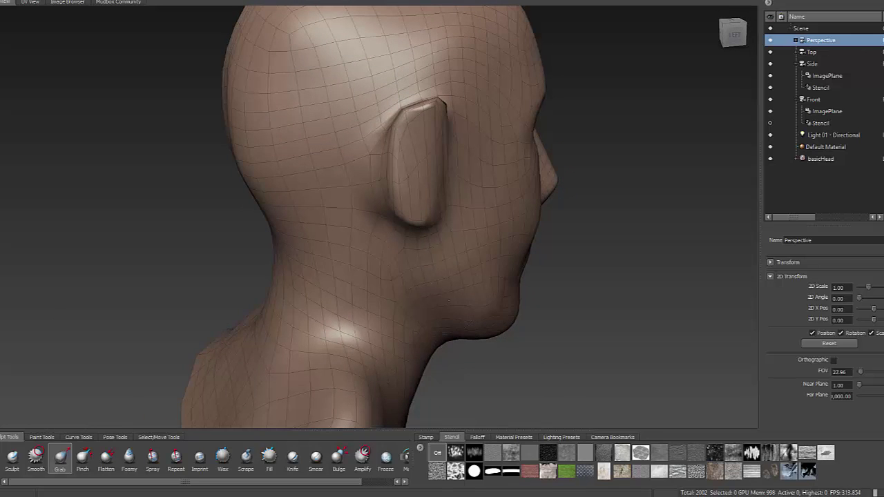
Switch to the Smooth brush, look over its spacing, snapping and buildup settings, and show the falloff presets.
{"action": "key", "text": "shift"}
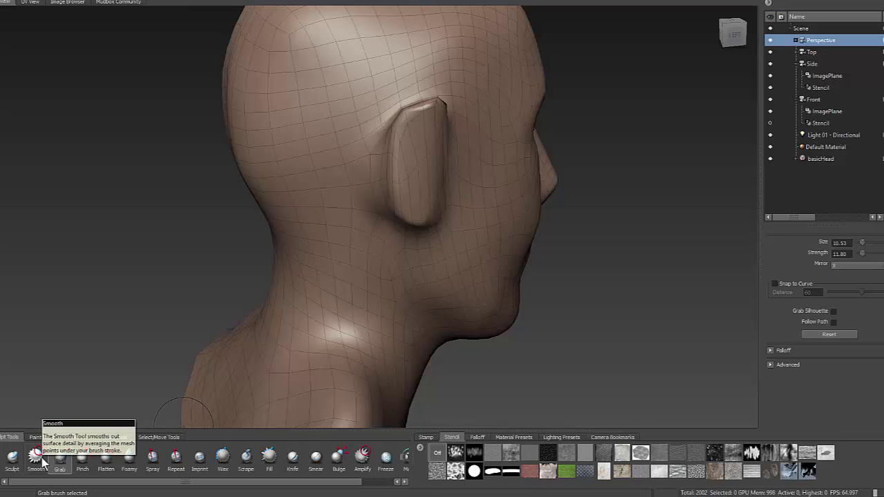
{"action": "key", "text": "shift"}
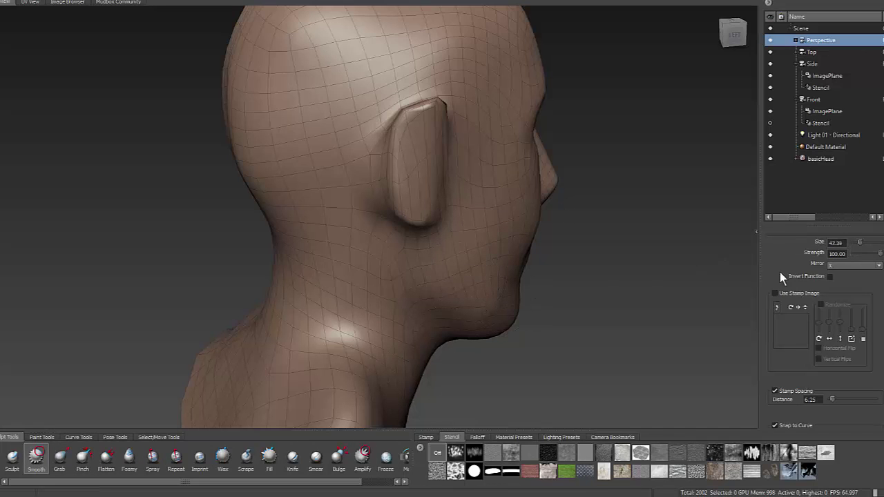
{"action": "left_click_drag", "start_coordinate": [518, 316], "coordinate": [459, 300], "text": "alt"}
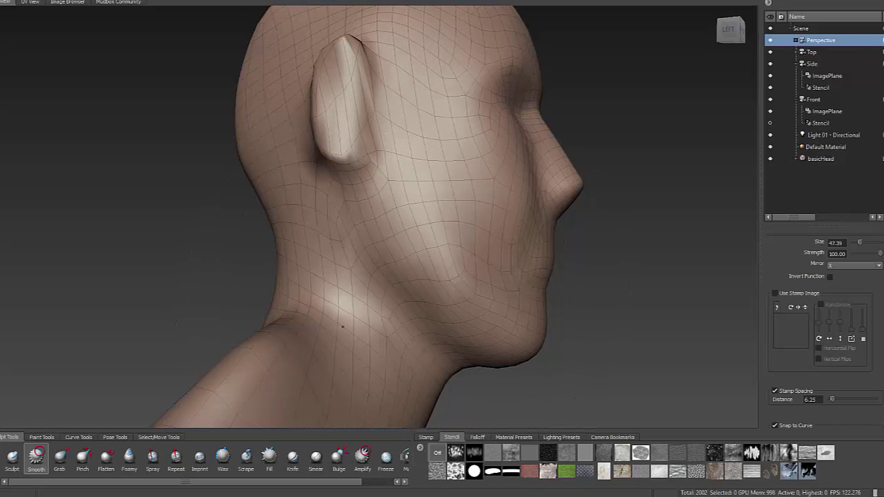
{"action": "left_click_drag", "start_coordinate": [343, 327], "coordinate": [655, 322], "text": "alt"}
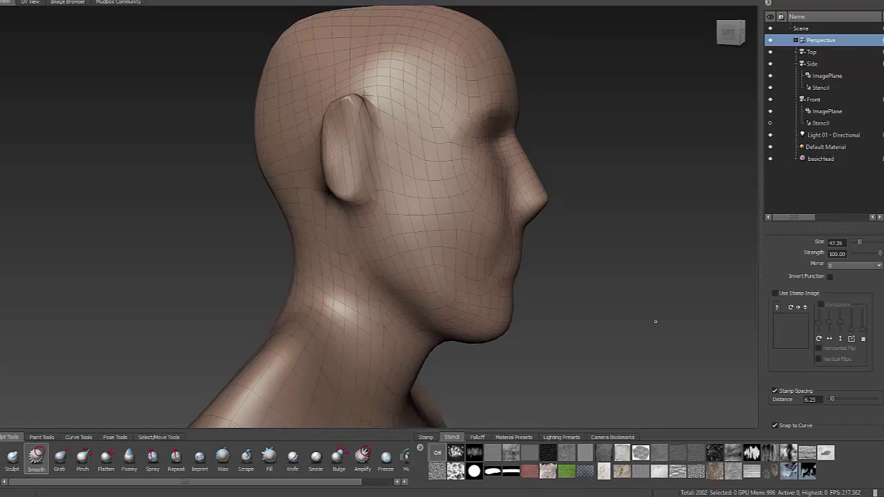
{"action": "scroll", "coordinate": [871, 337], "scroll_direction": "down", "scroll_amount": 5}
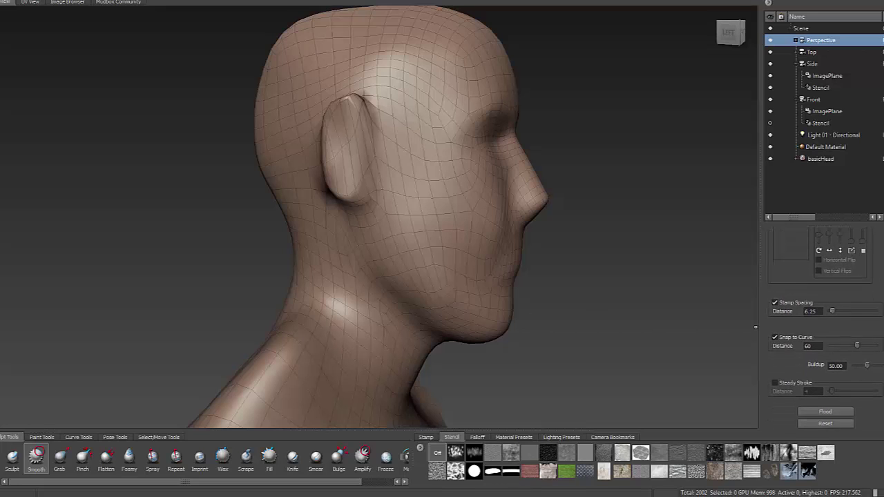
{"action": "scroll", "coordinate": [881, 412], "scroll_direction": "down", "scroll_amount": 2}
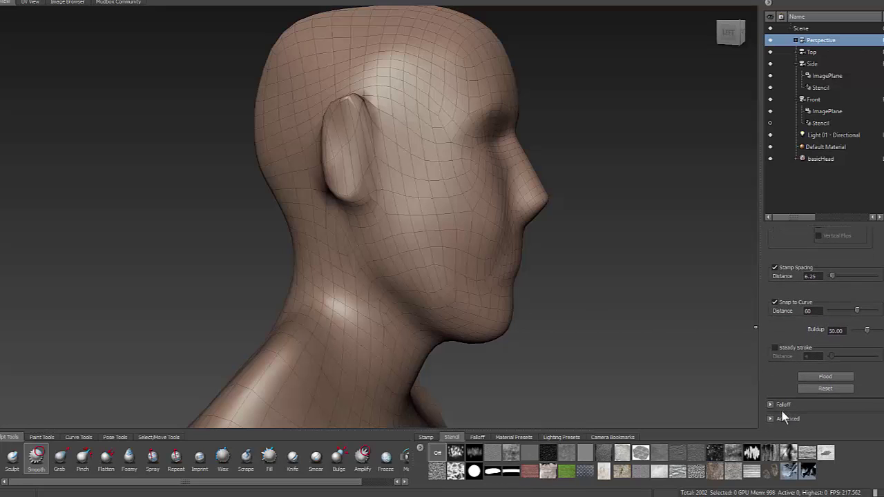
{"action": "left_click", "coordinate": [477, 438]}
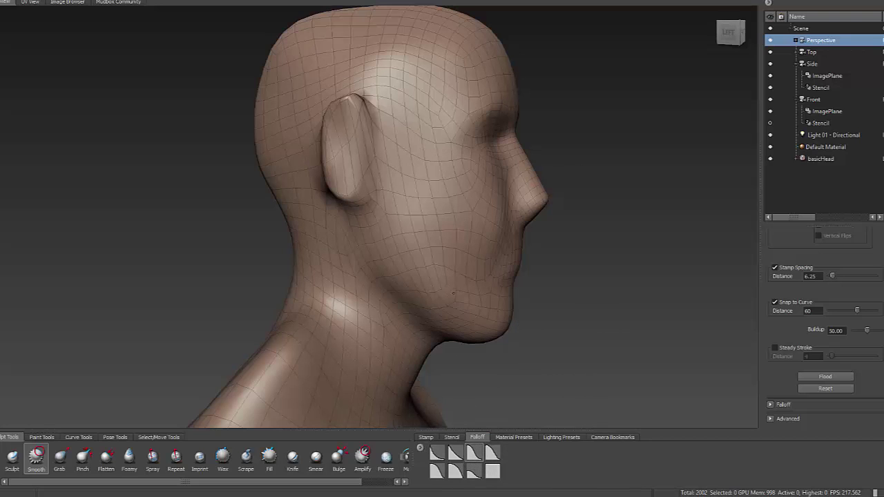
Shrink the Smooth brush and soften the top of the ear, checking it from the side and from behind.
{"action": "key", "text": "space"}
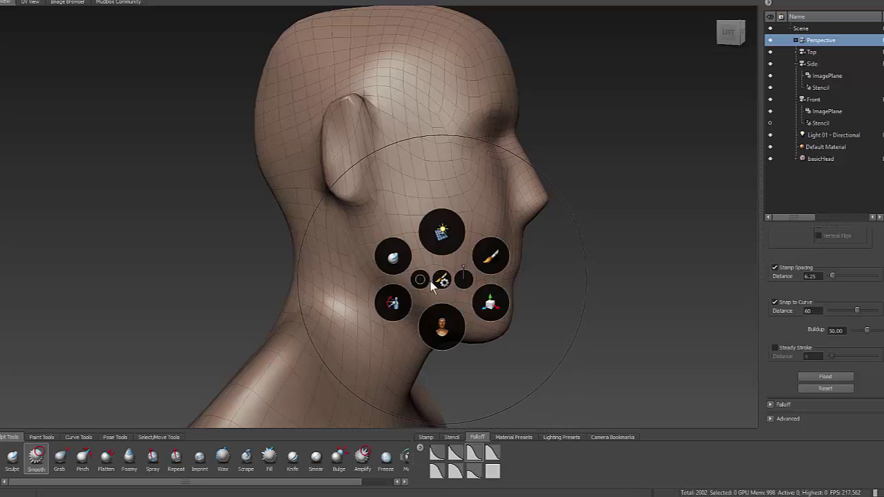
{"action": "left_click_drag", "start_coordinate": [417, 281], "coordinate": [355, 281]}
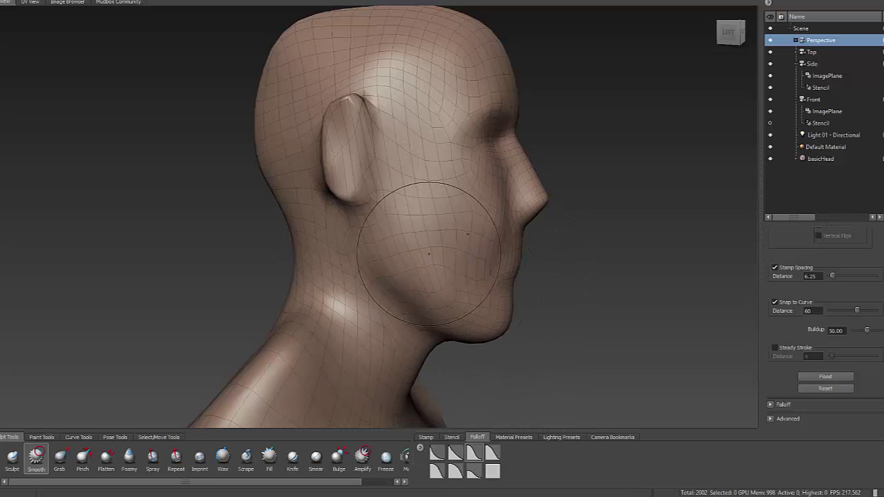
{"action": "mouse_move", "coordinate": [468, 234]}
{"action": "left_mouse_down"}
{"action": "mouse_move", "coordinate": [446, 281]}
{"action": "mouse_move", "coordinate": [391, 270]}
{"action": "mouse_move", "coordinate": [388, 287]}
{"action": "mouse_move", "coordinate": [377, 204]}
{"action": "left_mouse_up"}
{"action": "key", "text": "space"}
{"action": "key", "text": "space"}
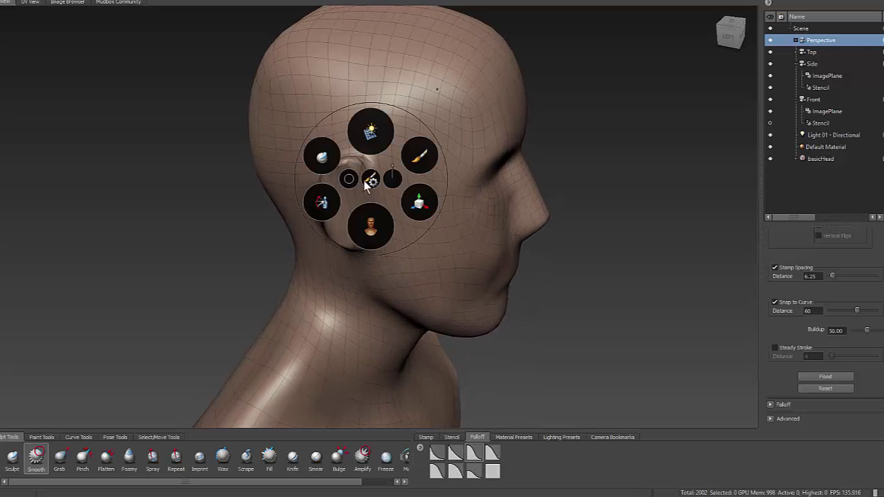
{"action": "key", "text": "space"}
{"action": "mouse_move", "coordinate": [355, 172]}
{"action": "left_mouse_down", "text": "alt"}
{"action": "mouse_move", "coordinate": [356, 196]}
{"action": "mouse_move", "coordinate": [356, 167]}
{"action": "left_mouse_up", "text": "alt"}
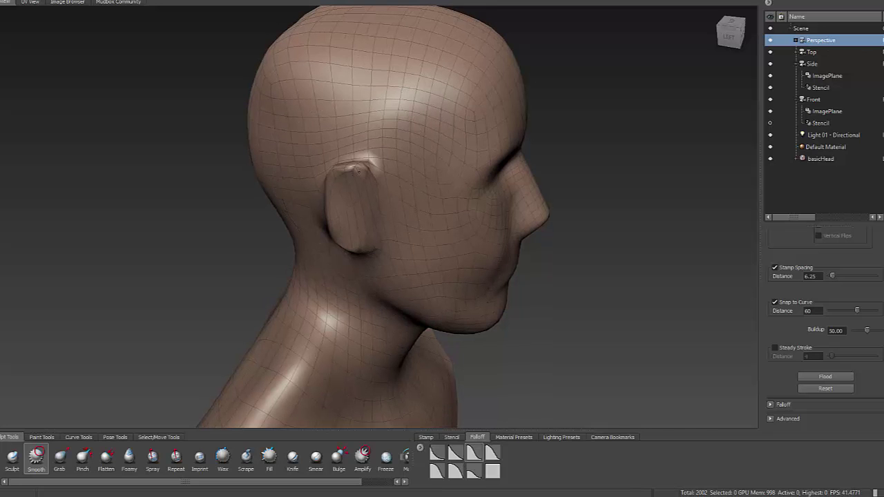
{"action": "left_click_drag", "start_coordinate": [353, 170], "coordinate": [380, 131], "text": "alt"}
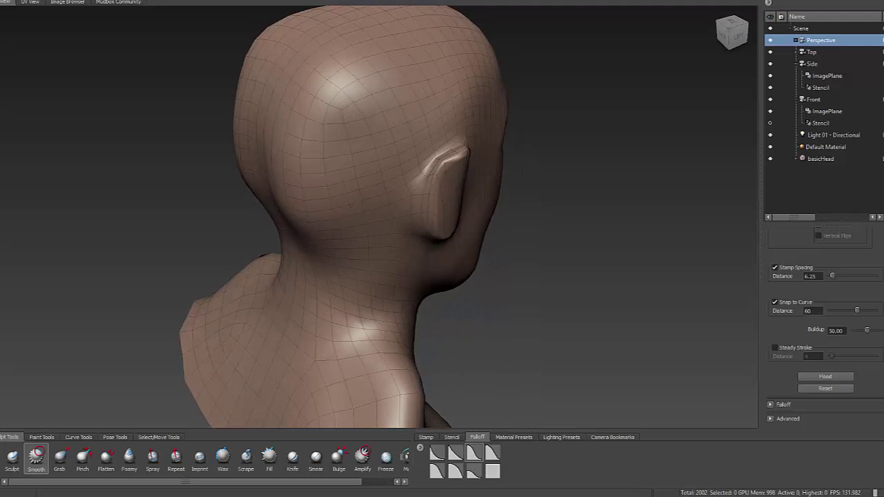
Switch to the Grab brush and adjust the lower back of the skull just above the neck.
{"action": "key", "text": "alt+space"}
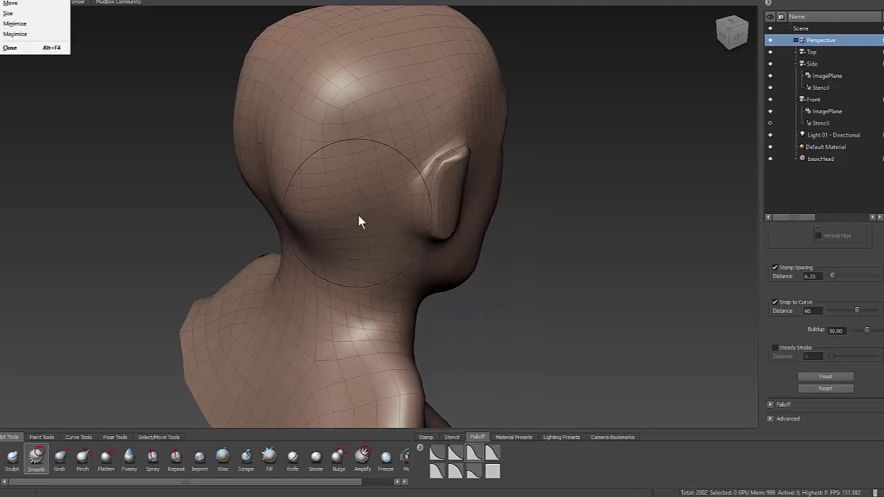
{"action": "left_click", "coordinate": [323, 186]}
{"action": "middle_click_drag", "start_coordinate": [341, 184], "coordinate": [416, 287], "text": "alt"}
{"action": "left_click_drag", "start_coordinate": [416, 287], "coordinate": [449, 249], "text": "alt"}
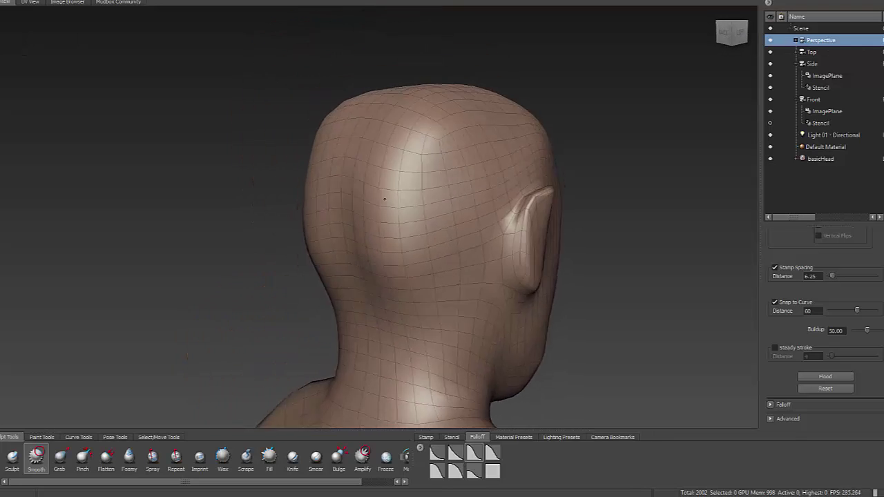
{"action": "left_click_drag", "start_coordinate": [385, 200], "coordinate": [394, 297], "text": "alt"}
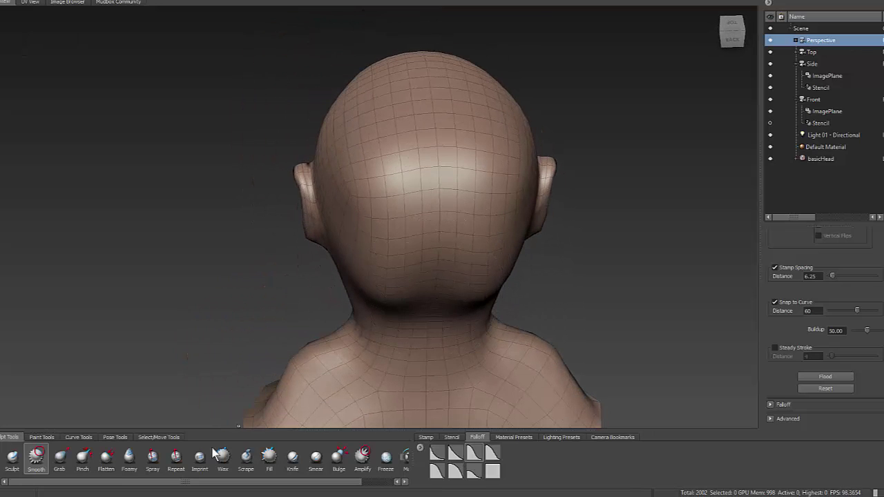
{"action": "left_click", "coordinate": [59, 458]}
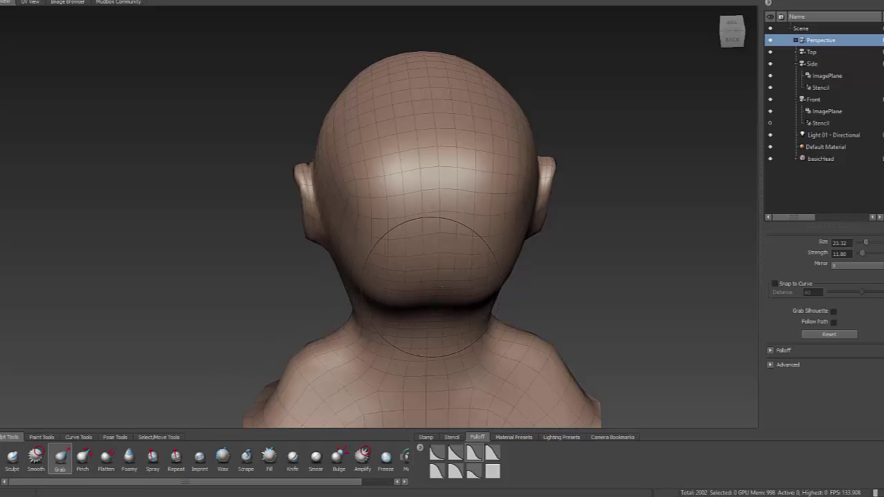
{"action": "left_click_drag", "start_coordinate": [431, 274], "coordinate": [438, 282], "text": "alt"}
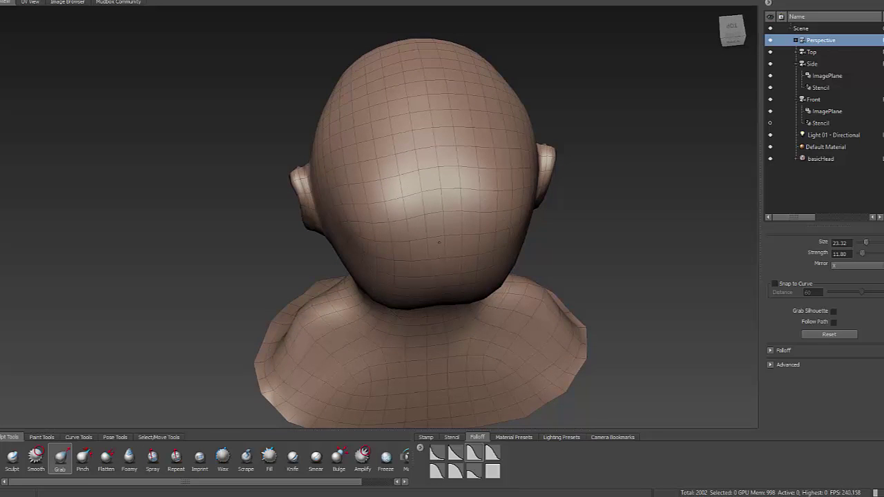
{"action": "left_click_drag", "start_coordinate": [419, 238], "coordinate": [432, 233], "text": "alt"}
Toggle the Grab brush's Falloff based on Facing Angle option and check the skull's roundness from above and behind.
{"action": "key", "text": "space"}
{"action": "left_click", "coordinate": [430, 230]}
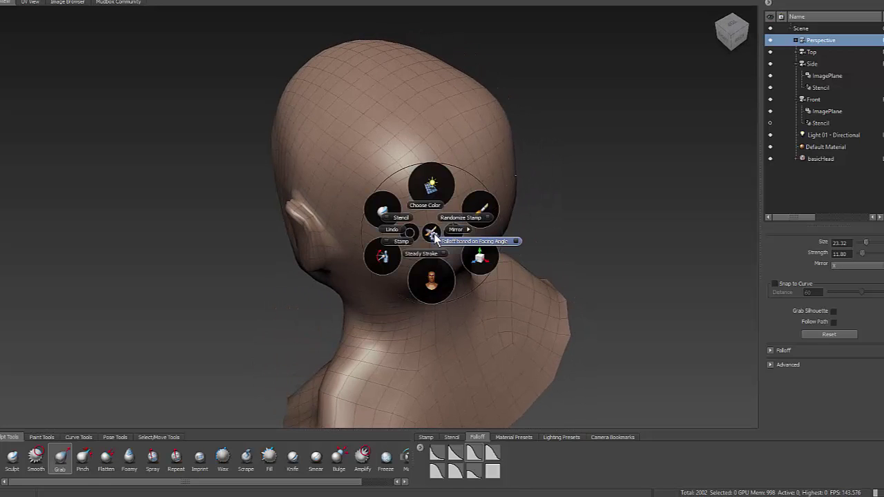
{"action": "left_click", "coordinate": [438, 239]}
{"action": "mouse_move", "coordinate": [409, 210]}
{"action": "left_mouse_down", "text": "alt"}
{"action": "mouse_move", "coordinate": [353, 228]}
{"action": "mouse_move", "coordinate": [354, 215]}
{"action": "mouse_move", "coordinate": [418, 218]}
{"action": "mouse_move", "coordinate": [454, 207]}
{"action": "mouse_move", "coordinate": [445, 158]}
{"action": "left_mouse_up", "text": "alt"}
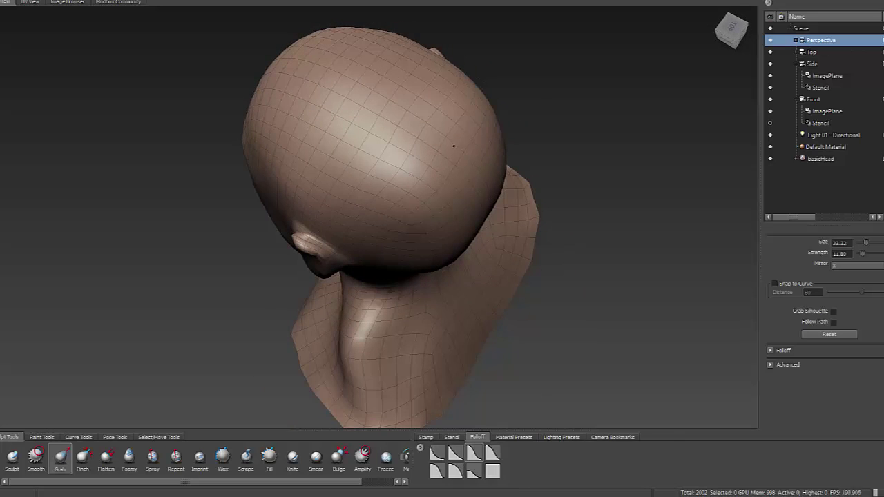
{"action": "left_click_drag", "start_coordinate": [399, 176], "coordinate": [437, 115], "text": "alt"}
{"action": "left_click_drag", "start_coordinate": [401, 142], "coordinate": [447, 161], "text": "alt"}
Shrink the Grab brush to about 13.18 and pull the lower cheek and jaw slightly outward.
{"action": "middle_click_drag", "start_coordinate": [340, 231], "coordinate": [396, 83], "text": "alt"}
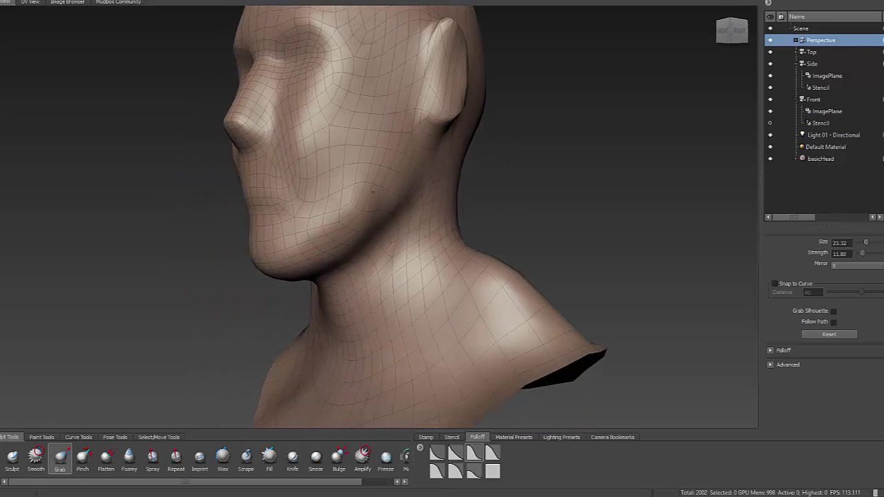
{"action": "left_click_drag", "start_coordinate": [395, 84], "coordinate": [373, 85], "text": "alt"}
{"action": "left_click_drag", "start_coordinate": [340, 220], "coordinate": [335, 219], "text": "alt"}
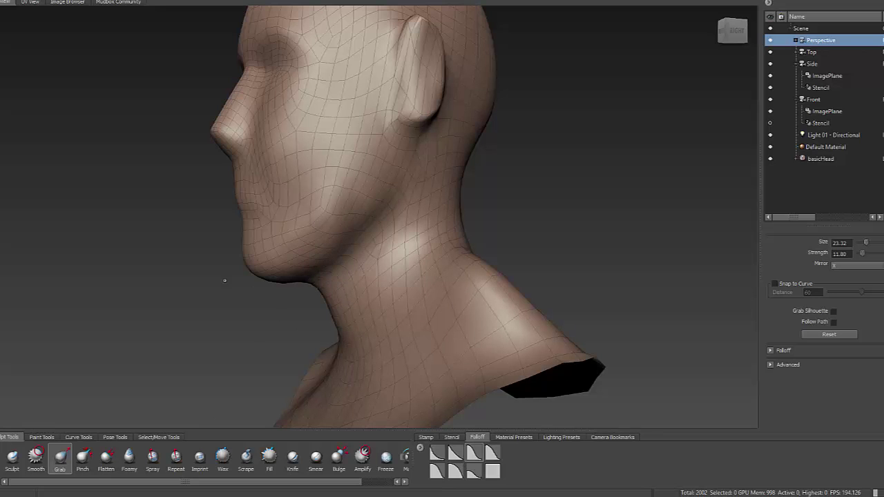
{"action": "mouse_move", "coordinate": [392, 294]}
{"action": "left_mouse_down", "text": "alt"}
{"action": "mouse_move", "coordinate": [438, 289]}
{"action": "mouse_move", "coordinate": [429, 264]}
{"action": "left_mouse_up", "text": "alt"}
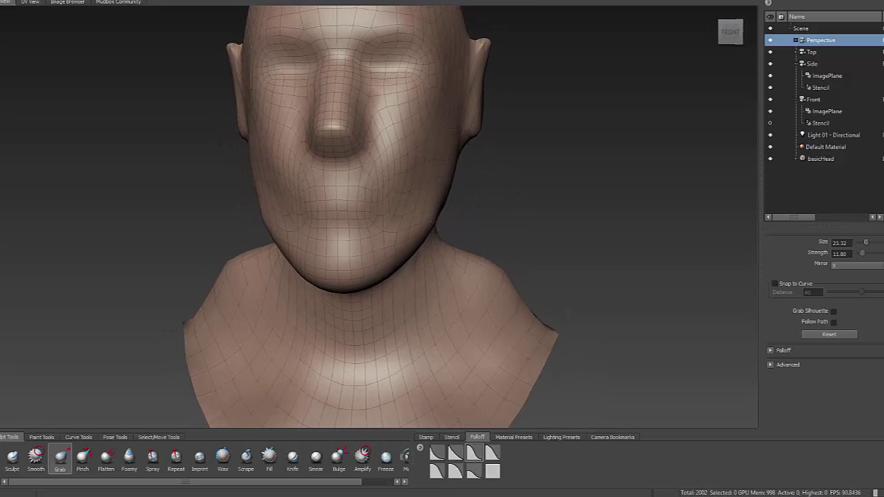
{"action": "mouse_move", "coordinate": [419, 221]}
{"action": "left_mouse_down", "text": "alt"}
{"action": "mouse_move", "coordinate": [319, 153]}
{"action": "mouse_move", "coordinate": [279, 150]}
{"action": "left_mouse_up", "text": "alt"}
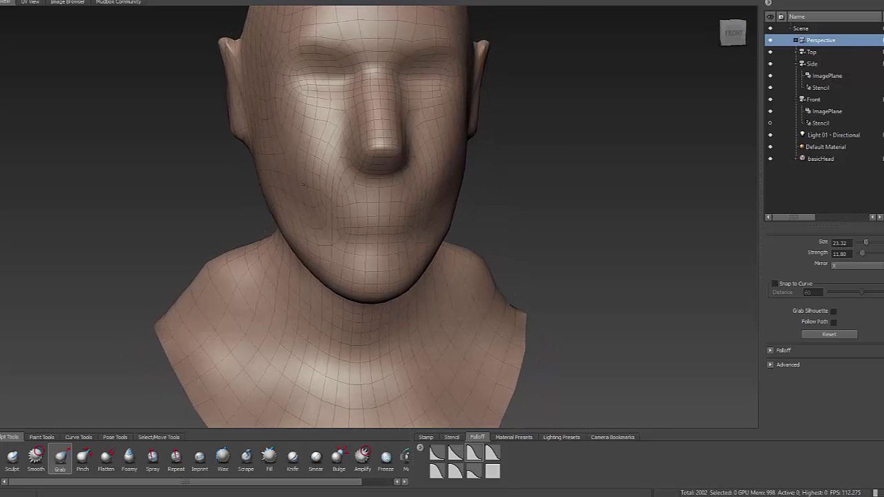
{"action": "left_click_drag", "start_coordinate": [319, 191], "coordinate": [299, 181], "text": "alt"}
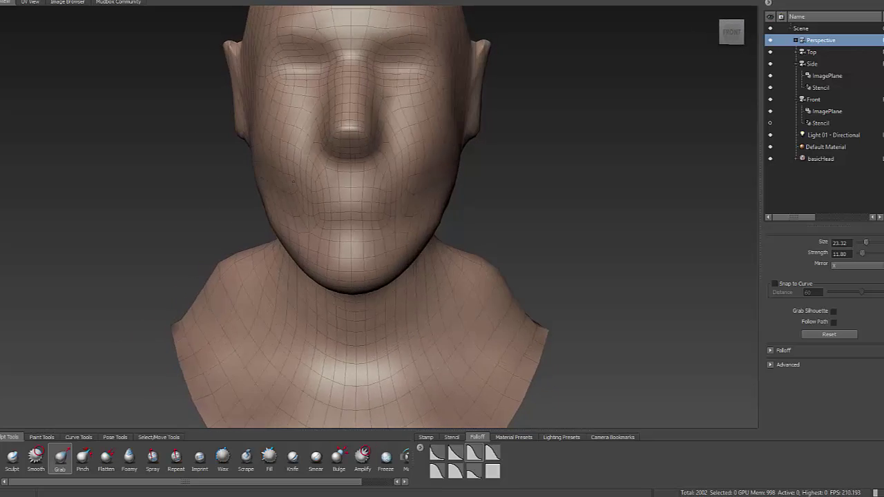
{"action": "right_click", "coordinate": [326, 254]}
{"action": "left_click_drag", "start_coordinate": [304, 251], "coordinate": [279, 256]}
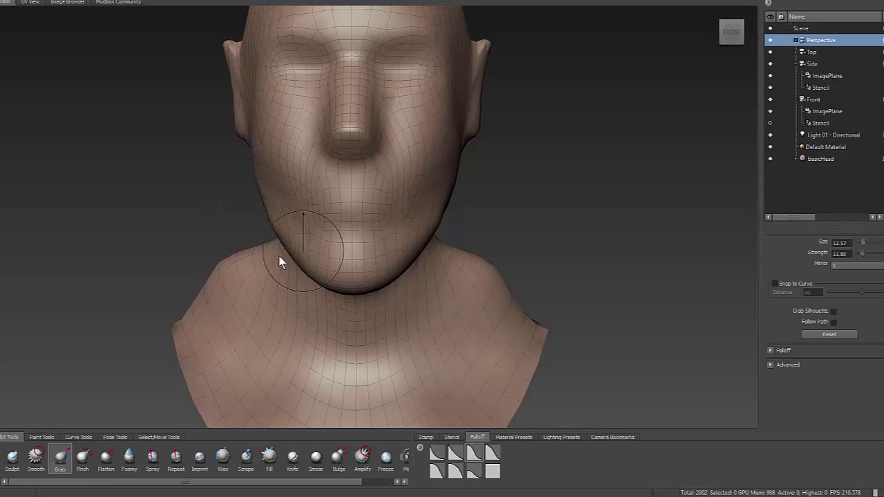
{"action": "left_click_drag", "start_coordinate": [297, 203], "coordinate": [277, 195]}
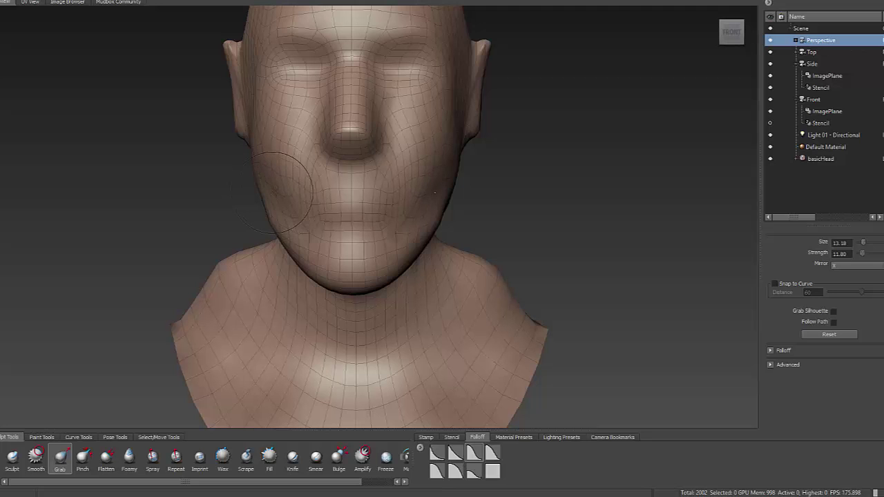
Shrink the Grab brush to 7.99 and refine the lower cheek beside the mouth, checking the jaw from several angles.
{"action": "left_click_drag", "start_coordinate": [297, 207], "coordinate": [431, 265], "text": "alt"}
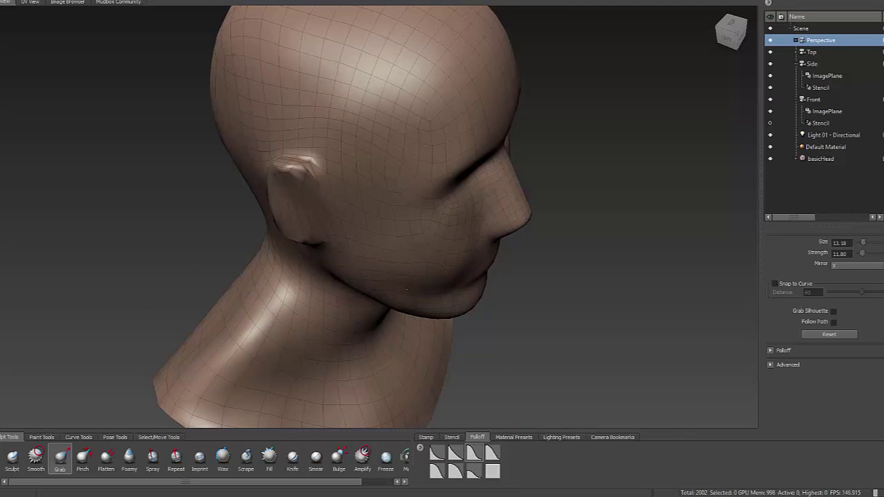
{"action": "key", "text": "space"}
{"action": "mouse_move", "coordinate": [392, 283]}
{"action": "left_mouse_down", "text": "alt"}
{"action": "mouse_move", "coordinate": [267, 194]}
{"action": "mouse_move", "coordinate": [293, 204]}
{"action": "mouse_move", "coordinate": [279, 199]}
{"action": "left_mouse_up", "text": "alt"}
{"action": "key", "text": "space"}
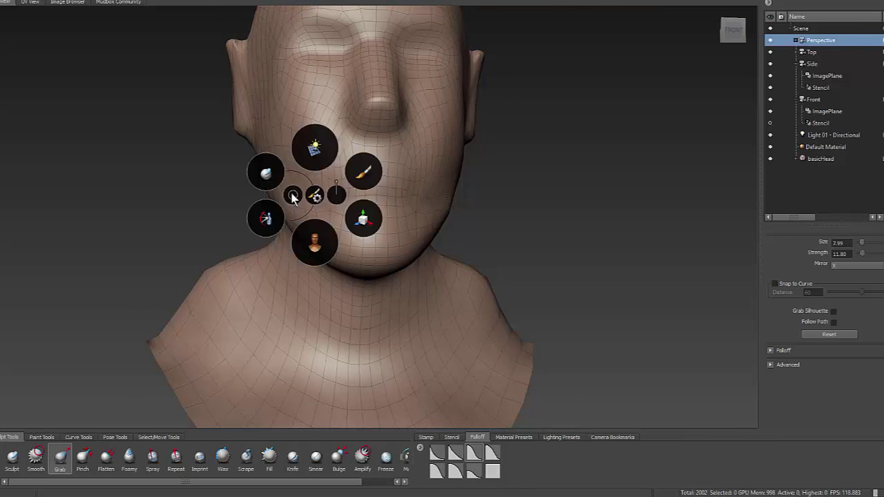
{"action": "key", "text": "space"}
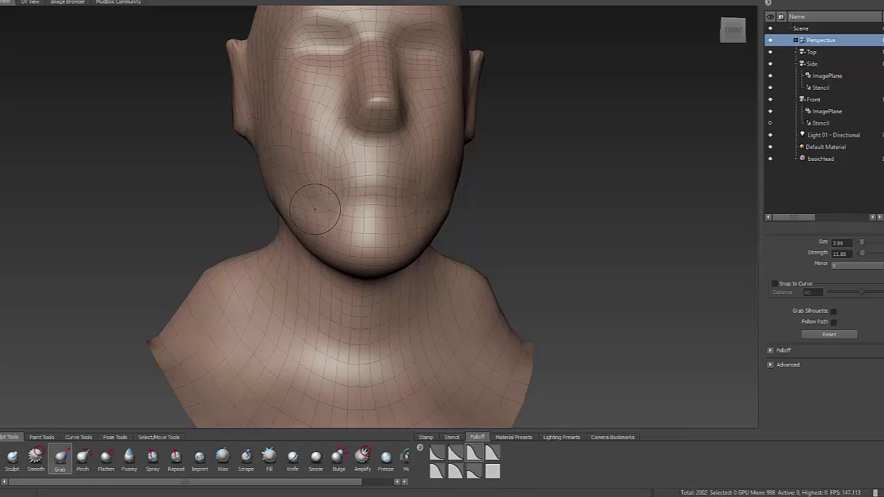
{"action": "mouse_move", "coordinate": [322, 198]}
{"action": "left_mouse_down", "text": "alt"}
{"action": "mouse_move", "coordinate": [255, 204]}
{"action": "mouse_move", "coordinate": [353, 221]}
{"action": "mouse_move", "coordinate": [470, 201]}
{"action": "left_mouse_up", "text": "alt"}
{"action": "key", "text": "space"}
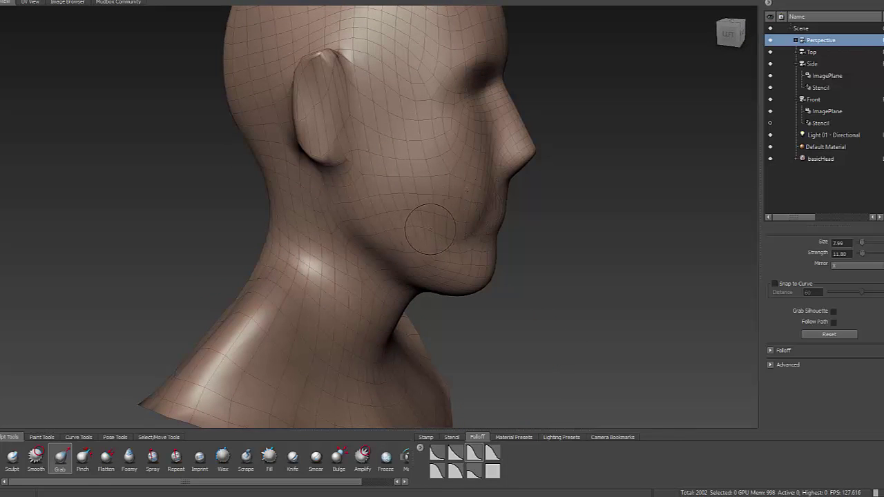
{"action": "left_click_drag", "start_coordinate": [406, 226], "coordinate": [322, 223], "text": "alt"}
{"action": "left_click_drag", "start_coordinate": [366, 248], "coordinate": [344, 256], "text": "alt"}
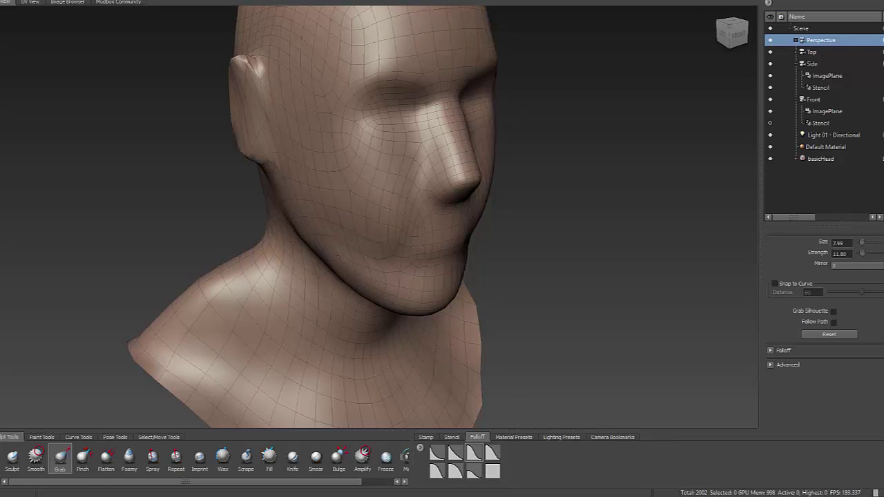
{"action": "left_click_drag", "start_coordinate": [332, 250], "coordinate": [361, 243], "text": "alt"}
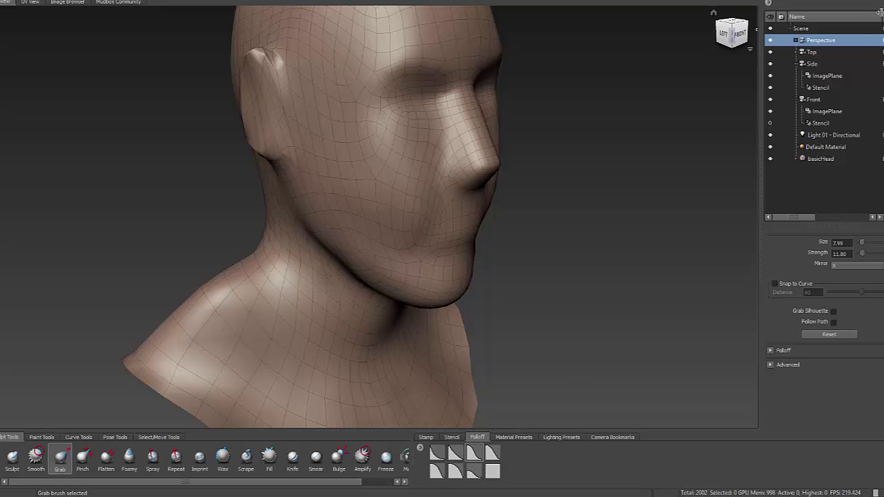
Show the sculpt layers of basicHead and enlarge the Grab brush to 24.09 over the shoulder.
{"action": "left_click", "coordinate": [879, 2]}
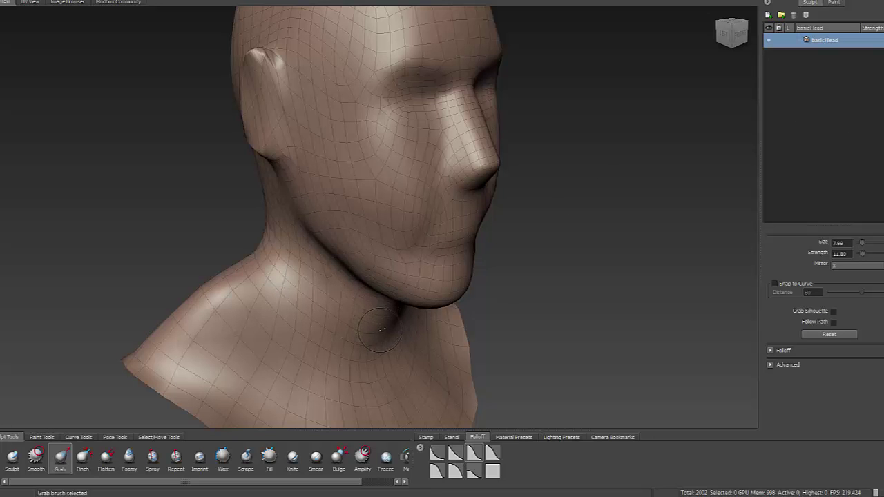
{"action": "left_click_drag", "start_coordinate": [394, 317], "coordinate": [299, 339], "text": "alt"}
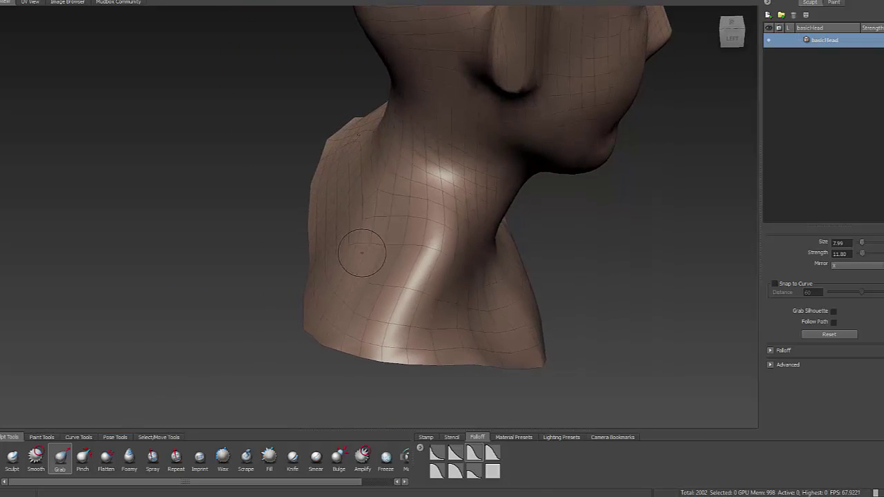
{"action": "key", "text": "space"}
{"action": "left_click_drag", "start_coordinate": [337, 257], "coordinate": [371, 250]}
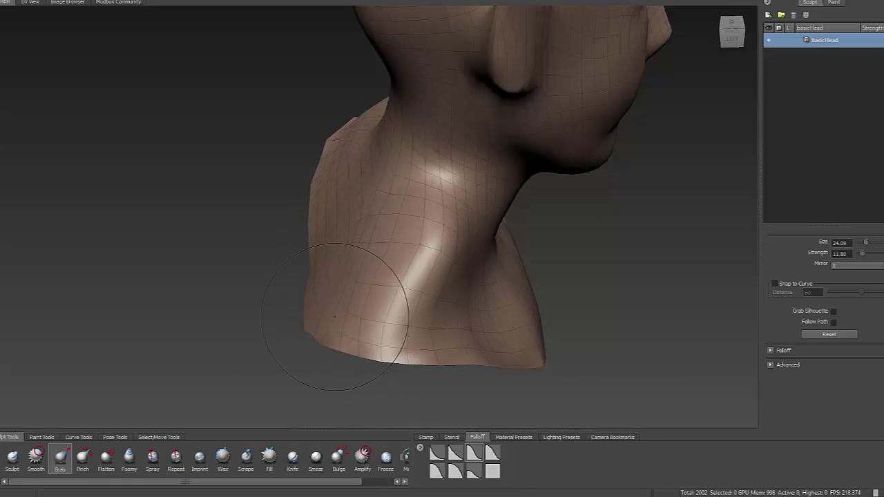
Pull the back edge of the shoulder inward with the Grab brush and round the shoulder's upper surface.
{"action": "mouse_move", "coordinate": [365, 277]}
{"action": "left_mouse_down", "text": "alt"}
{"action": "mouse_move", "coordinate": [335, 275]}
{"action": "mouse_move", "coordinate": [387, 276]}
{"action": "mouse_move", "coordinate": [434, 235]}
{"action": "left_mouse_up", "text": "alt"}
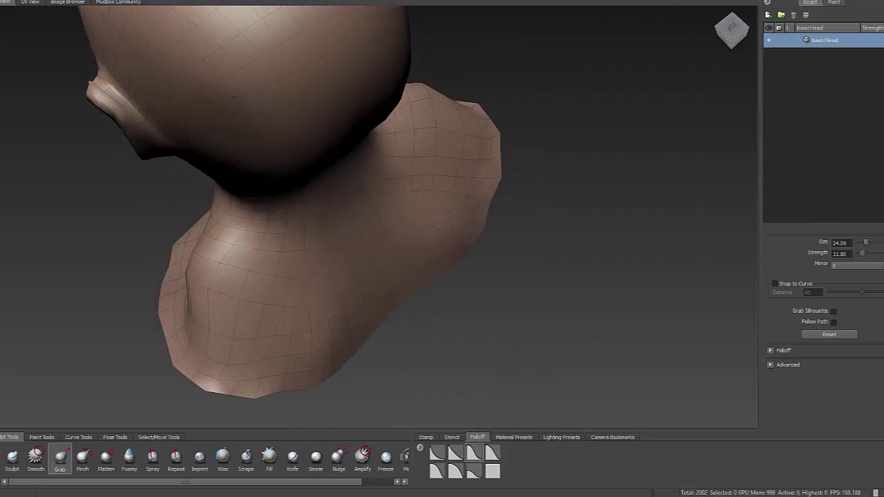
{"action": "mouse_move", "coordinate": [476, 192]}
{"action": "left_mouse_down"}
{"action": "mouse_move", "coordinate": [473, 187]}
{"action": "mouse_move", "coordinate": [442, 211]}
{"action": "mouse_move", "coordinate": [366, 176]}
{"action": "left_mouse_up"}
{"action": "left_click_drag", "start_coordinate": [224, 225], "coordinate": [124, 195], "text": "alt"}
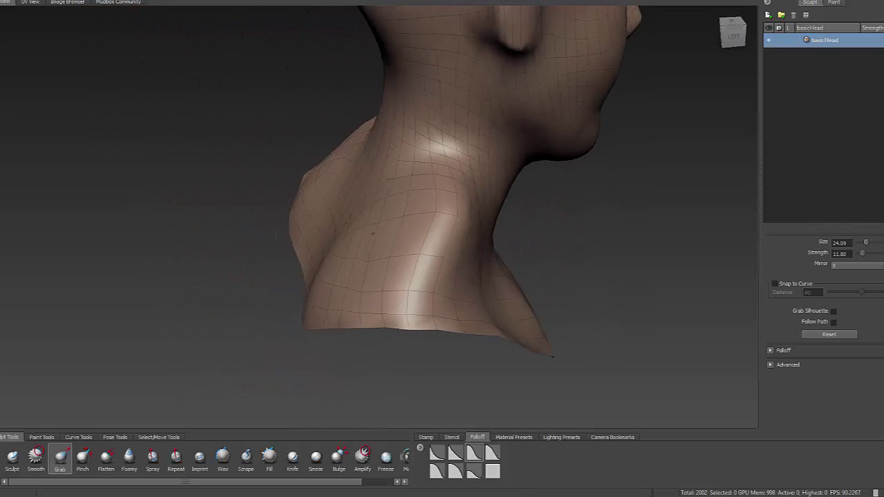
{"action": "mouse_move", "coordinate": [373, 234]}
{"action": "left_mouse_down"}
{"action": "mouse_move", "coordinate": [363, 218]}
{"action": "mouse_move", "coordinate": [376, 228]}
{"action": "left_mouse_up"}
{"action": "left_click_drag", "start_coordinate": [354, 256], "coordinate": [348, 254]}
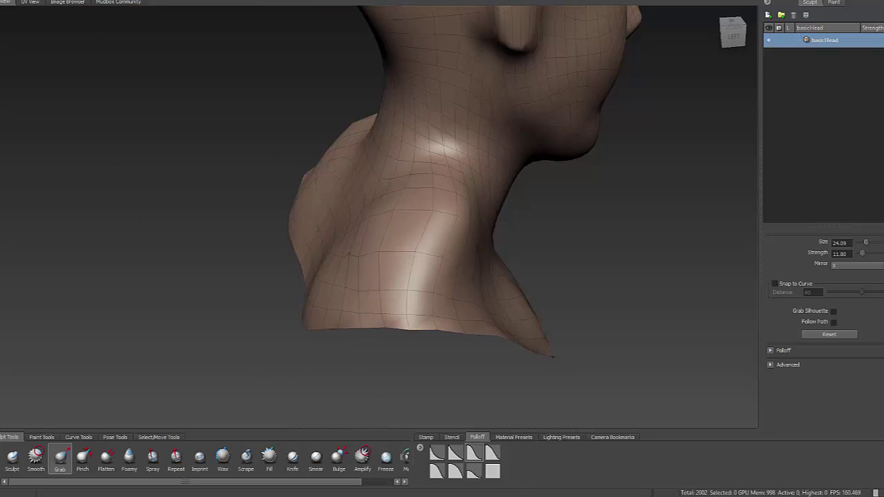
Refine the shoulder slope and lower bust edge with the size 24.09 Grab brush, working from both sides and above.
{"action": "mouse_move", "coordinate": [331, 294]}
{"action": "left_mouse_down", "text": "alt"}
{"action": "mouse_move", "coordinate": [539, 292]}
{"action": "mouse_move", "coordinate": [600, 311]}
{"action": "left_mouse_up", "text": "alt"}
{"action": "mouse_move", "coordinate": [384, 240]}
{"action": "left_mouse_down", "text": "alt"}
{"action": "mouse_move", "coordinate": [366, 259]}
{"action": "mouse_move", "coordinate": [378, 269]}
{"action": "left_mouse_up", "text": "alt"}
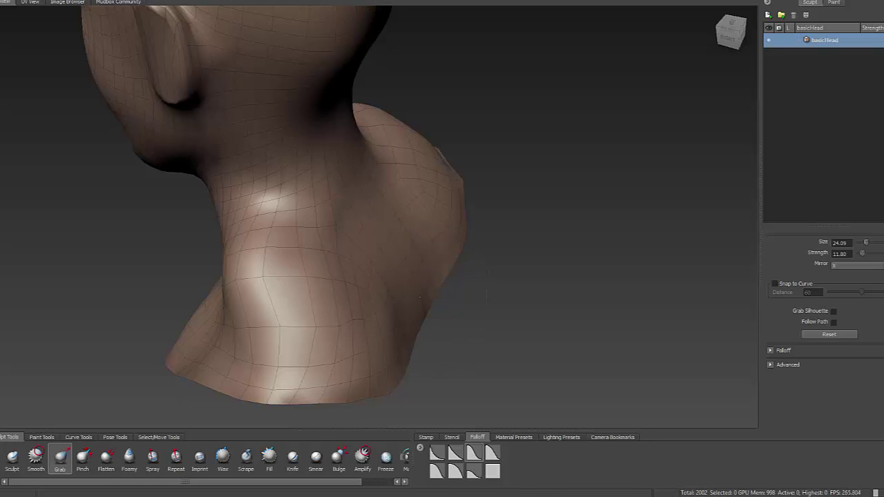
{"action": "mouse_move", "coordinate": [454, 276]}
{"action": "left_mouse_down", "text": "alt"}
{"action": "mouse_move", "coordinate": [394, 263]}
{"action": "mouse_move", "coordinate": [326, 219]}
{"action": "mouse_move", "coordinate": [250, 252]}
{"action": "mouse_move", "coordinate": [330, 229]}
{"action": "left_mouse_up", "text": "alt"}
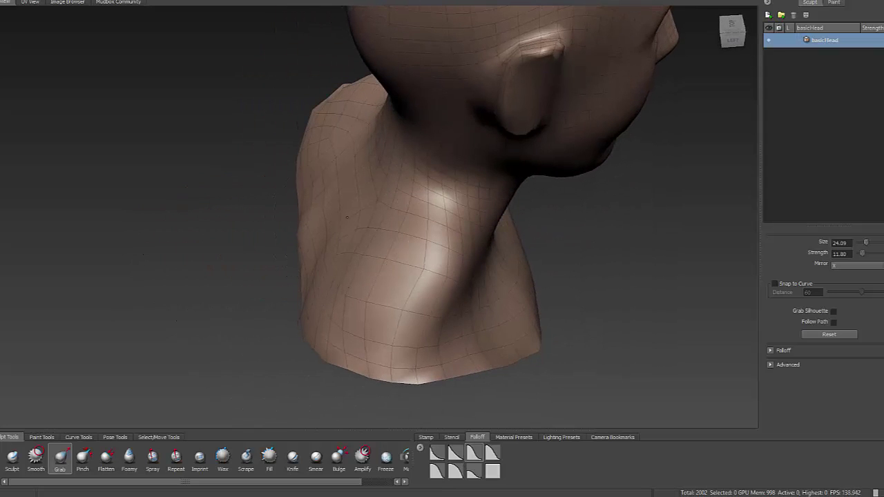
{"action": "left_click_drag", "start_coordinate": [367, 183], "coordinate": [375, 134], "text": "alt"}
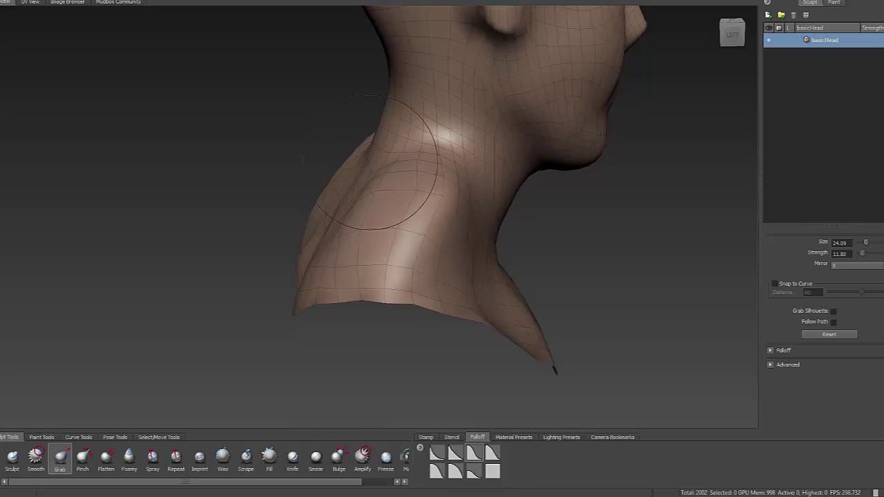
{"action": "mouse_move", "coordinate": [394, 227]}
{"action": "left_mouse_down", "text": "alt"}
{"action": "mouse_move", "coordinate": [399, 257]}
{"action": "mouse_move", "coordinate": [389, 245]}
{"action": "mouse_move", "coordinate": [422, 287]}
{"action": "left_mouse_up", "text": "alt"}
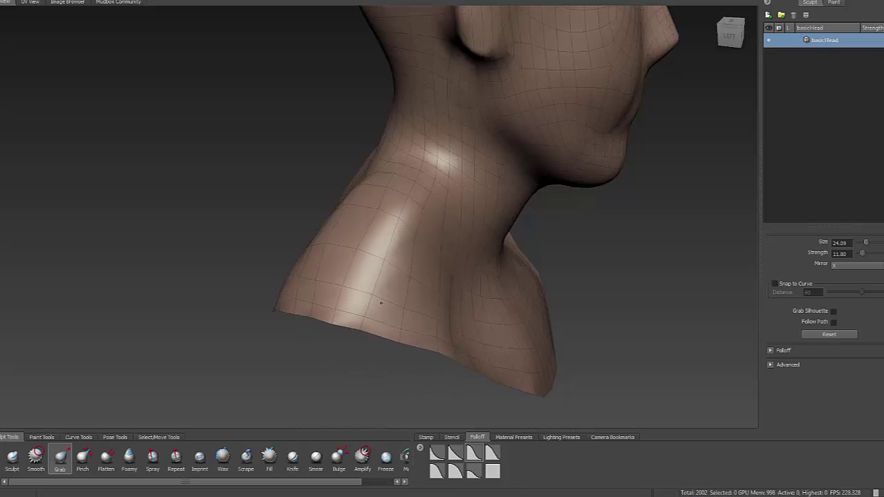
{"action": "left_click_drag", "start_coordinate": [375, 317], "coordinate": [375, 336], "text": "alt"}
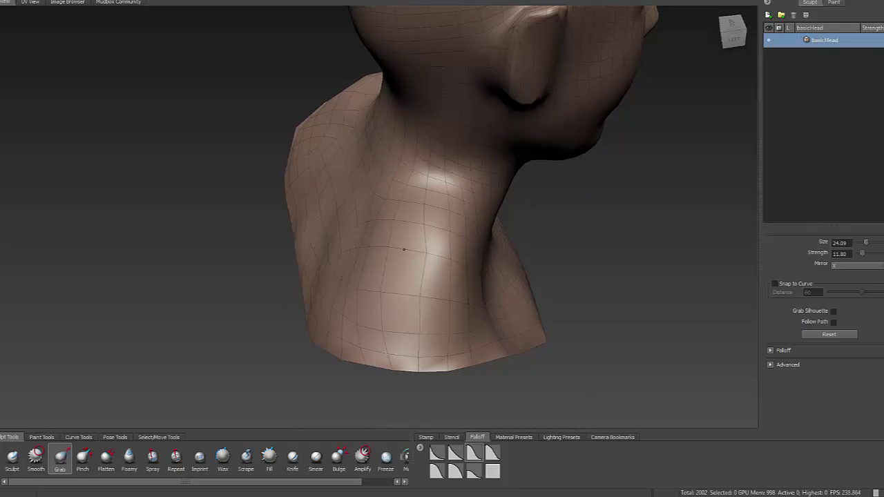
Shrink the Grab brush to 18.03 and pull the side of the shoulder into a smoother form.
{"action": "key", "text": "space"}
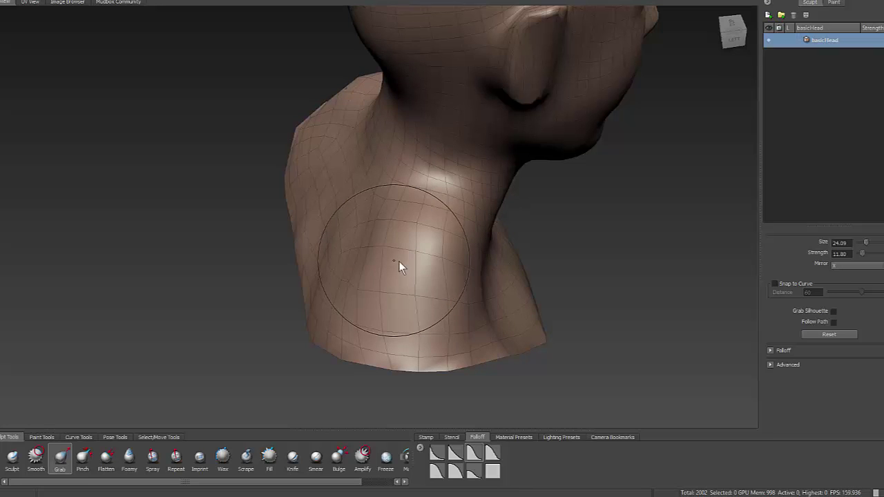
{"action": "key", "text": "space"}
{"action": "left_click_drag", "start_coordinate": [376, 260], "coordinate": [347, 260]}
{"action": "left_click_drag", "start_coordinate": [417, 259], "coordinate": [423, 254]}
{"action": "left_click_drag", "start_coordinate": [456, 261], "coordinate": [363, 268]}
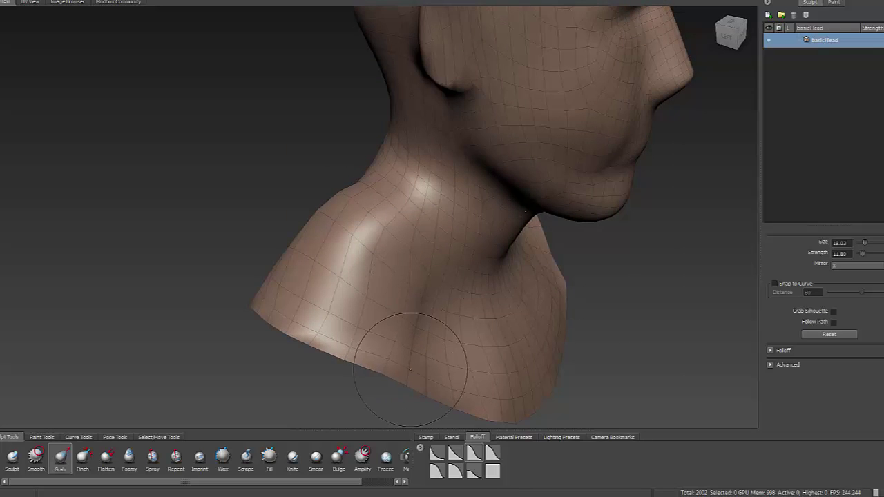
Adjust the chest, base of the neck and top of the shoulders with the Grab brush from front and side.
{"action": "mouse_move", "coordinate": [408, 355]}
{"action": "left_mouse_down", "text": "alt"}
{"action": "mouse_move", "coordinate": [346, 303]}
{"action": "mouse_move", "coordinate": [268, 299]}
{"action": "mouse_move", "coordinate": [349, 297]}
{"action": "mouse_move", "coordinate": [452, 316]}
{"action": "left_mouse_up", "text": "alt"}
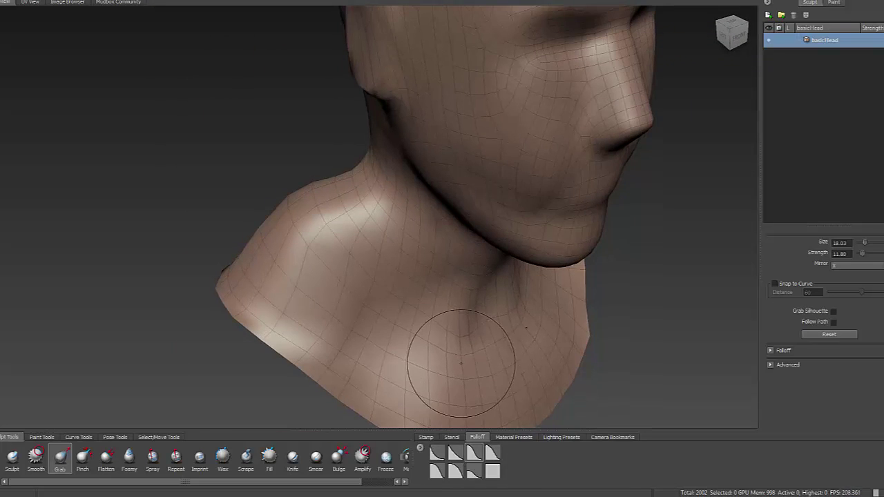
{"action": "mouse_move", "coordinate": [459, 352]}
{"action": "left_mouse_down", "text": "alt"}
{"action": "mouse_move", "coordinate": [510, 368]}
{"action": "mouse_move", "coordinate": [502, 312]}
{"action": "mouse_move", "coordinate": [276, 242]}
{"action": "left_mouse_up", "text": "alt"}
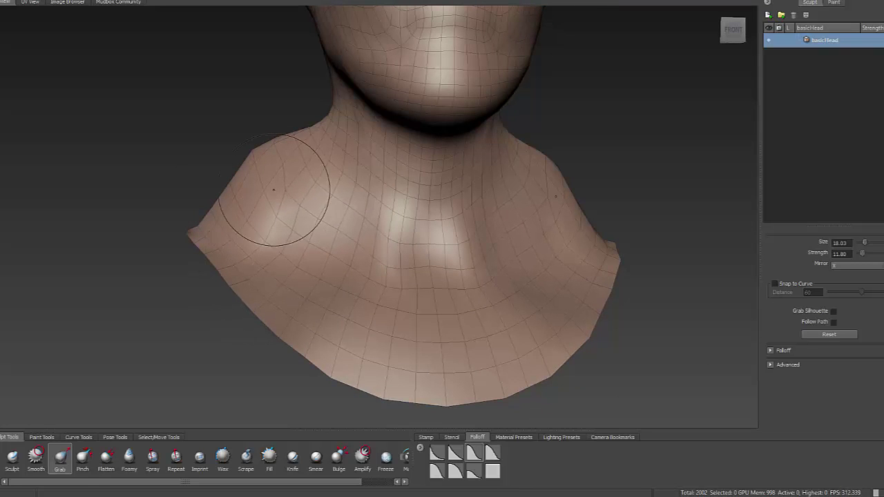
{"action": "left_click_drag", "start_coordinate": [260, 176], "coordinate": [477, 292], "text": "alt"}
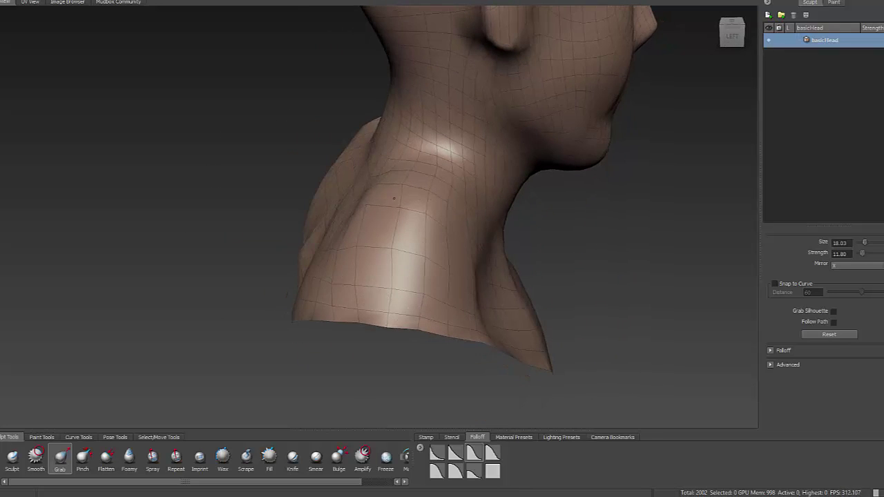
{"action": "left_click_drag", "start_coordinate": [390, 203], "coordinate": [401, 238], "text": "alt"}
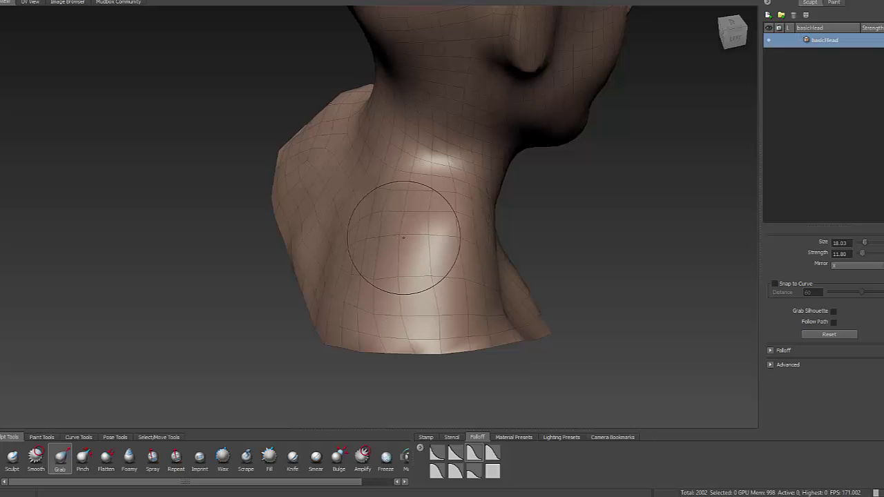
Widen the ear by grabbing its rear edge backward in profile and check the whole head from the front.
{"action": "left_click_drag", "start_coordinate": [395, 215], "coordinate": [441, 243], "text": "alt"}
{"action": "right_click_drag", "start_coordinate": [441, 243], "coordinate": [338, 230], "text": "alt"}
{"action": "middle_click_drag", "start_coordinate": [339, 231], "coordinate": [430, 366], "text": "alt"}
{"action": "left_click_drag", "start_coordinate": [390, 297], "coordinate": [440, 228], "text": "alt"}
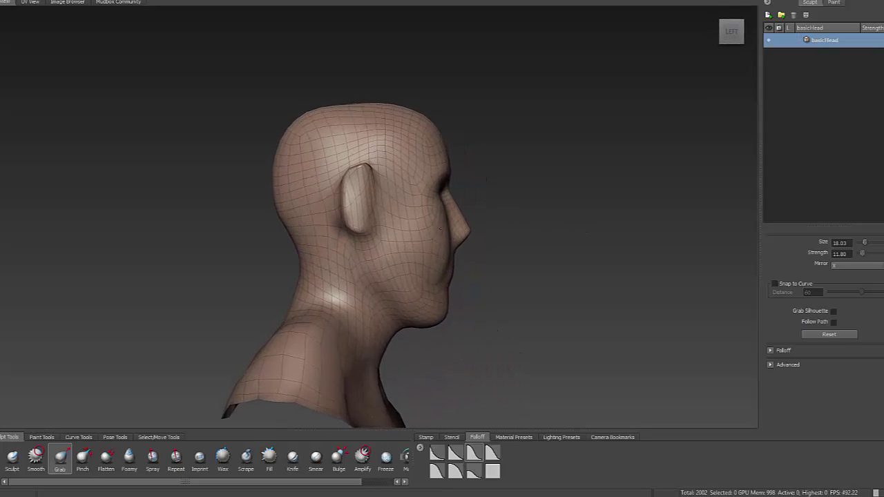
{"action": "right_click_drag", "start_coordinate": [439, 229], "coordinate": [512, 242], "text": "alt"}
{"action": "left_click_drag", "start_coordinate": [342, 204], "coordinate": [312, 198]}
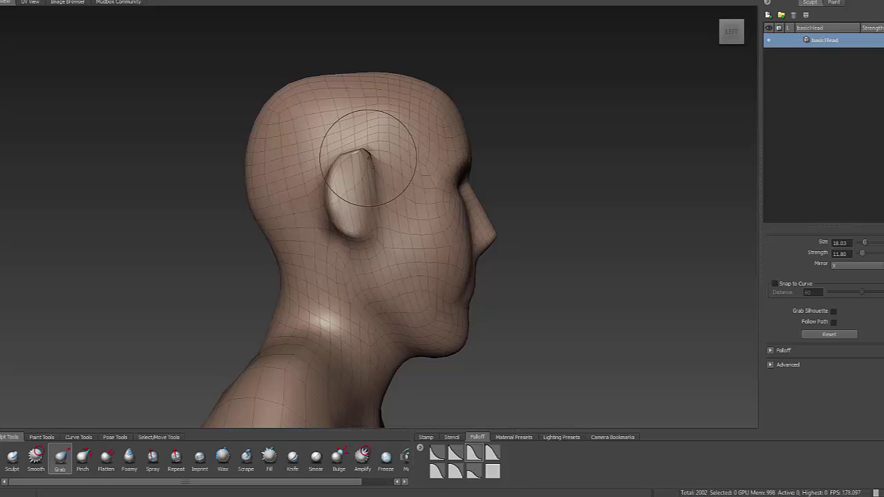
{"action": "left_click_drag", "start_coordinate": [372, 206], "coordinate": [345, 274], "text": "alt"}
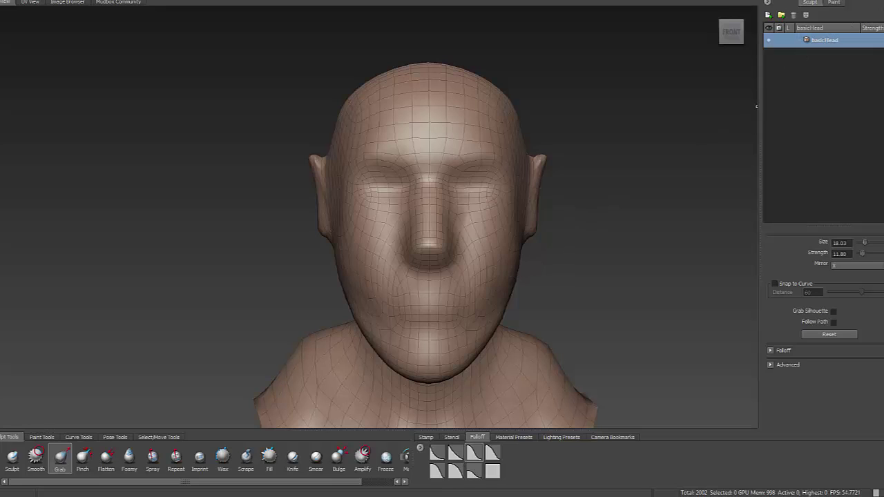
Show the scene's object list and try to step basicHead up to a higher subdivision level.
{"action": "left_click", "coordinate": [877, 1]}
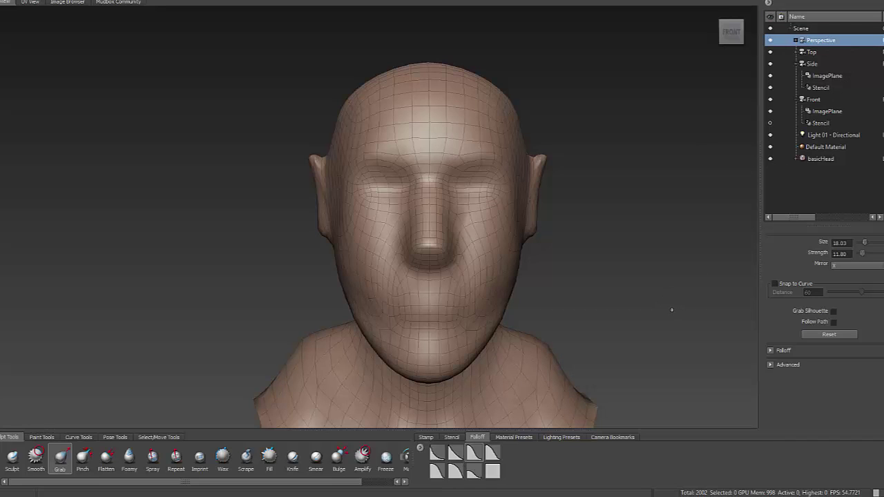
{"action": "key", "text": "Page_Up"}
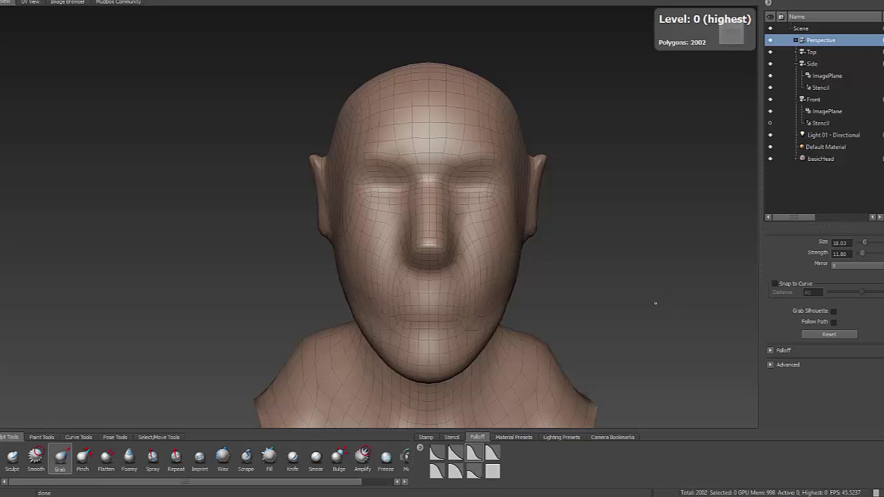
{"action": "key", "text": "Page_Up"}
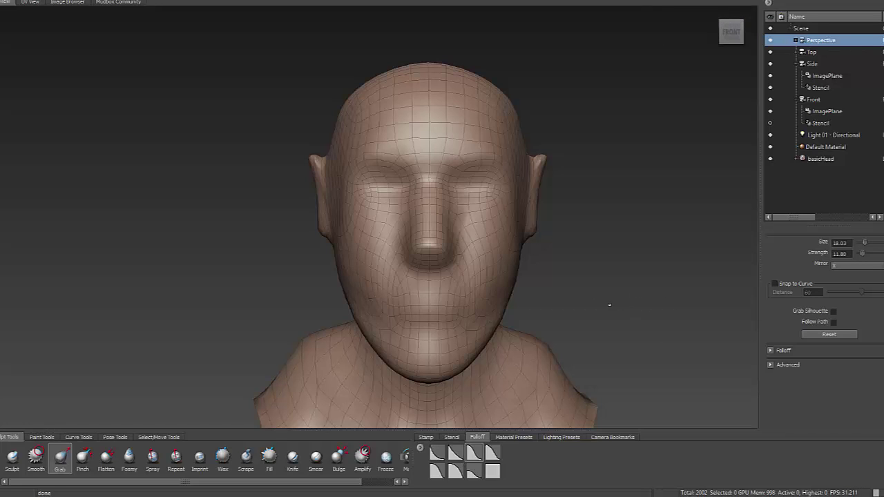
{"action": "key", "text": "super"}
{"action": "key", "text": "super"}
Nudge the nose tip slightly upward in profile with the Grab brush and inspect the nose up close.
{"action": "left_click_drag", "start_coordinate": [608, 301], "coordinate": [706, 271], "text": "alt"}
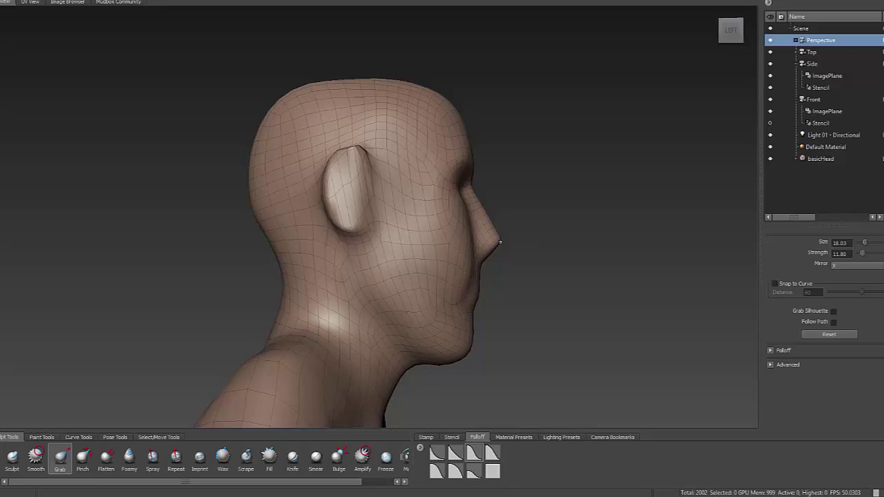
{"action": "left_click_drag", "start_coordinate": [499, 246], "coordinate": [499, 239]}
{"action": "left_click_drag", "start_coordinate": [517, 279], "coordinate": [431, 264], "text": "alt"}
{"action": "right_click_drag", "start_coordinate": [432, 263], "coordinate": [514, 303], "text": "alt"}
{"action": "mouse_move", "coordinate": [515, 303]}
{"action": "left_mouse_down", "text": "alt"}
{"action": "mouse_move", "coordinate": [486, 308]}
{"action": "mouse_move", "coordinate": [464, 336]}
{"action": "left_mouse_up", "text": "alt"}
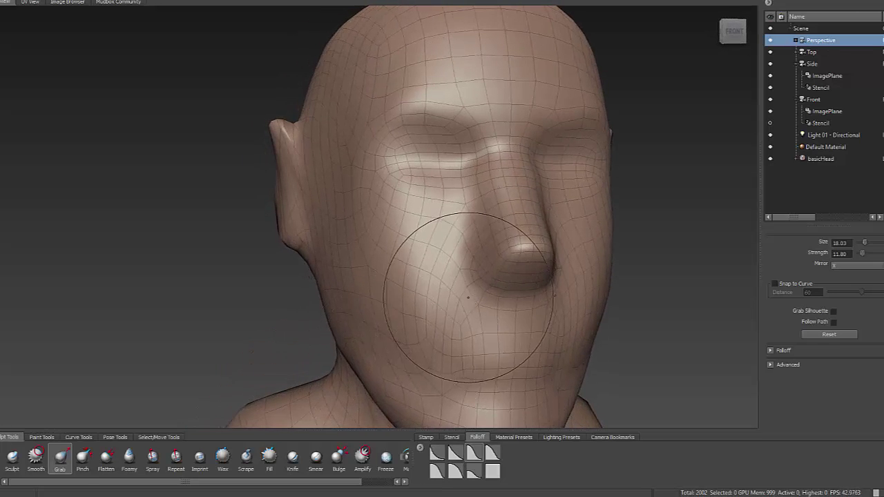
Shrink the Grab brush to 5.31 beside the nose and assign it the shallow falloff curve.
{"action": "key", "text": "space"}
{"action": "mouse_move", "coordinate": [432, 301]}
{"action": "left_mouse_down"}
{"action": "mouse_move", "coordinate": [385, 305]}
{"action": "mouse_move", "coordinate": [474, 276]}
{"action": "left_mouse_up"}
{"action": "key", "text": "space"}
{"action": "key", "text": "space"}
{"action": "left_click_drag", "start_coordinate": [518, 241], "coordinate": [507, 241]}
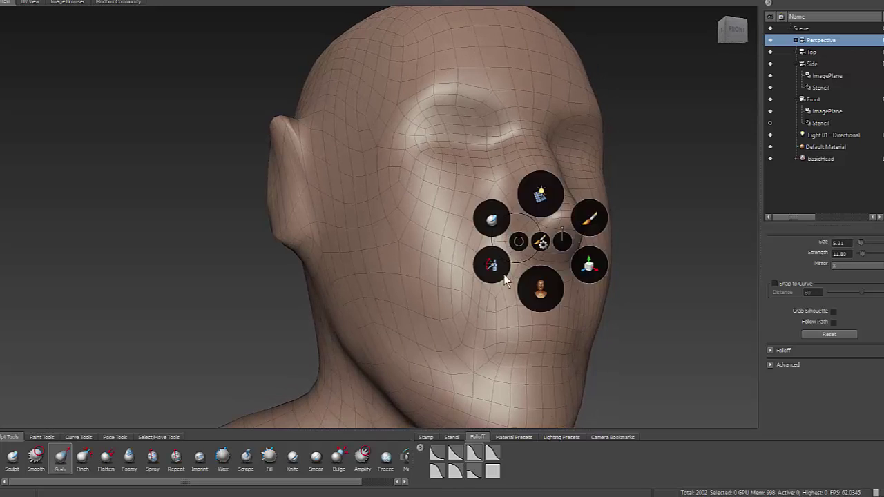
{"action": "left_click", "coordinate": [472, 473]}
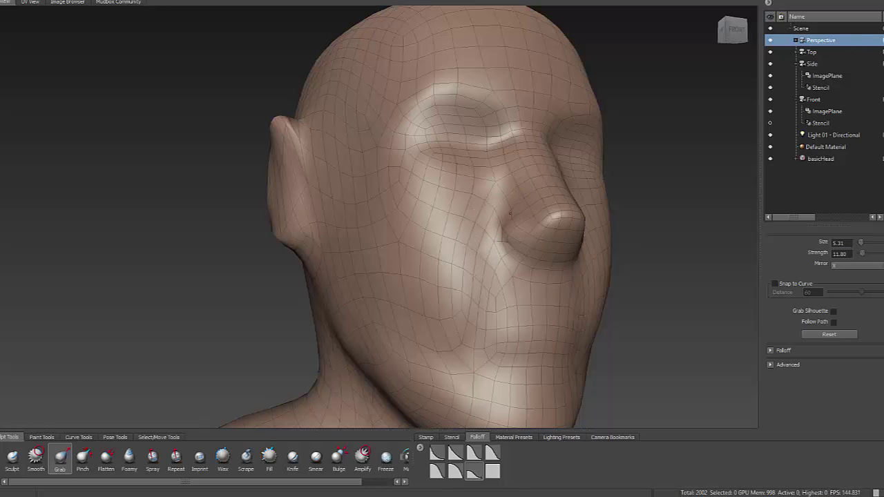
Pull out the nostril wings and shape the underside of the nose with the small Grab brush.
{"action": "key", "text": "space"}
{"action": "left_click_drag", "start_coordinate": [509, 217], "coordinate": [592, 323], "text": "alt"}
{"action": "key", "text": "space"}
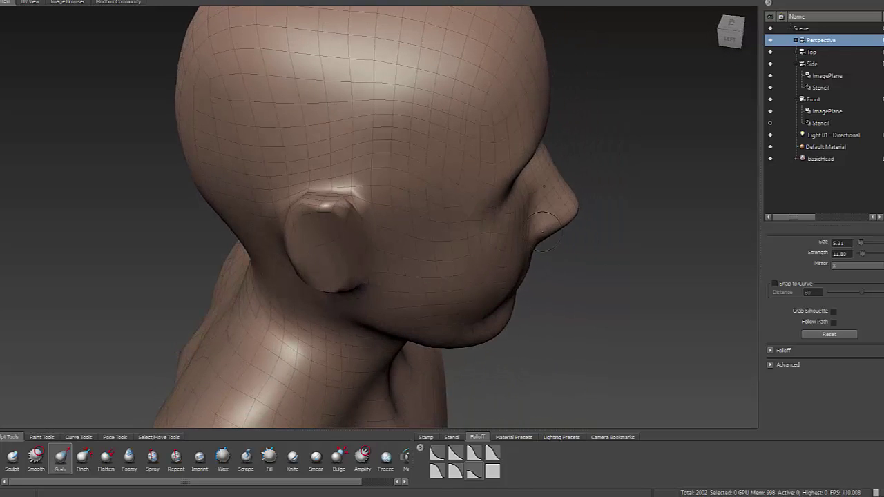
{"action": "left_click_drag", "start_coordinate": [546, 248], "coordinate": [430, 193], "text": "alt"}
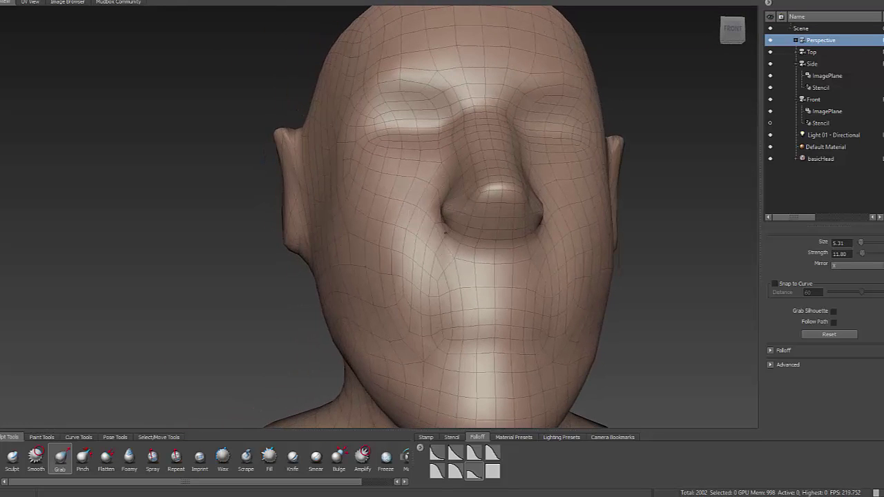
{"action": "mouse_move", "coordinate": [468, 256]}
{"action": "left_mouse_down", "text": "alt"}
{"action": "mouse_move", "coordinate": [541, 270]}
{"action": "mouse_move", "coordinate": [464, 248]}
{"action": "left_mouse_up", "text": "alt"}
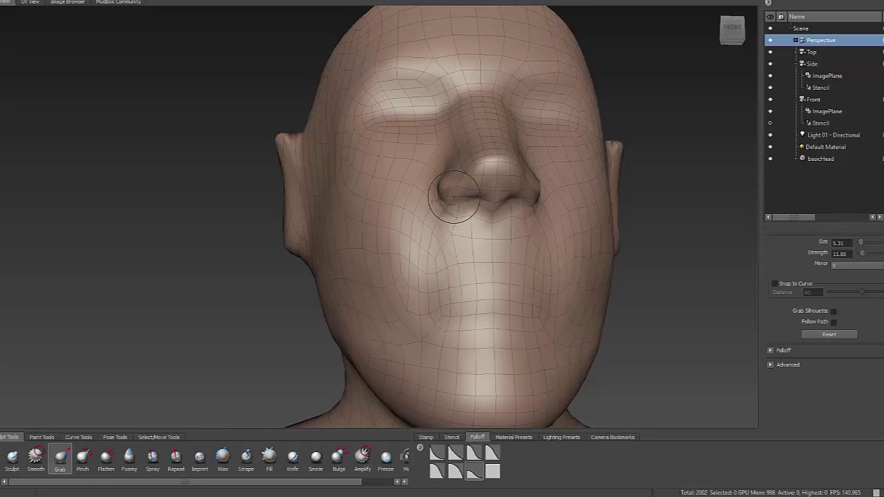
Enlarge the Grab brush to 10.42 and reshape the area between the nose and mouth corners, checking from below.
{"action": "mouse_move", "coordinate": [454, 197]}
{"action": "left_mouse_down"}
{"action": "mouse_move", "coordinate": [450, 205]}
{"action": "mouse_move", "coordinate": [513, 290]}
{"action": "mouse_move", "coordinate": [522, 319]}
{"action": "mouse_move", "coordinate": [414, 316]}
{"action": "mouse_move", "coordinate": [398, 299]}
{"action": "mouse_move", "coordinate": [421, 283]}
{"action": "left_mouse_up"}
{"action": "key", "text": "space"}
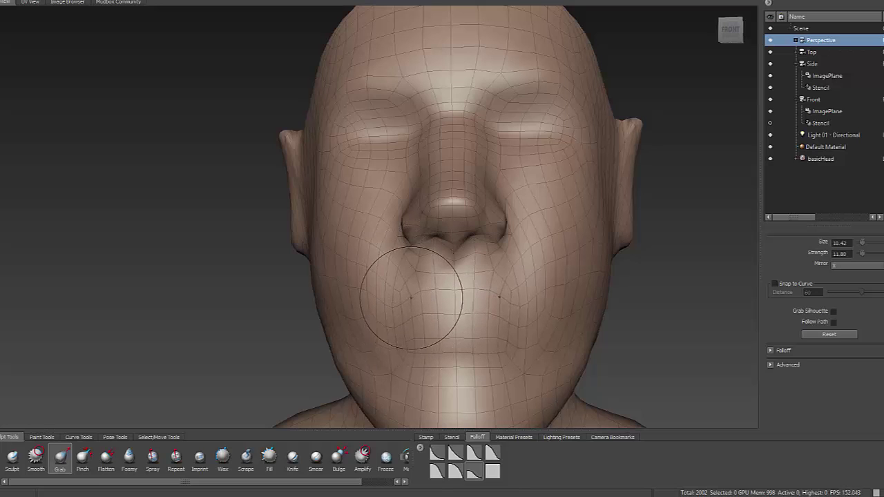
{"action": "mouse_move", "coordinate": [411, 296]}
{"action": "left_mouse_down"}
{"action": "mouse_move", "coordinate": [406, 353]}
{"action": "mouse_move", "coordinate": [402, 300]}
{"action": "mouse_move", "coordinate": [424, 281]}
{"action": "mouse_move", "coordinate": [460, 280]}
{"action": "left_mouse_up"}
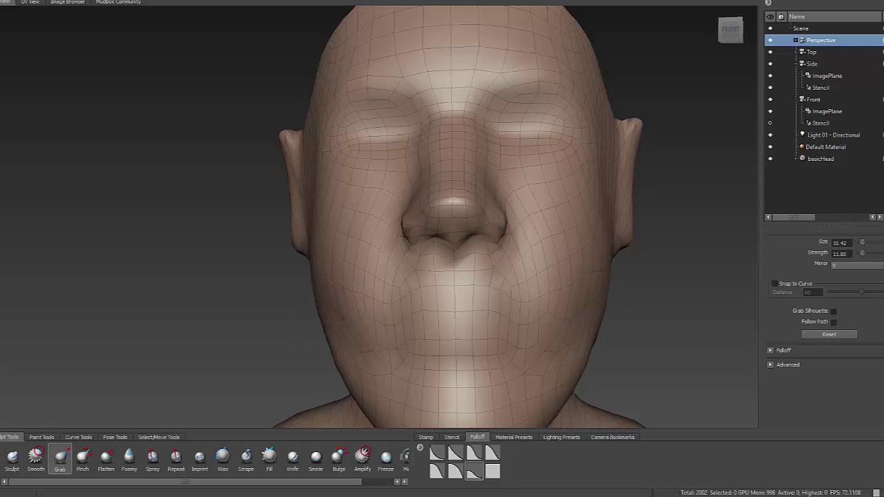
{"action": "mouse_move", "coordinate": [377, 377]}
{"action": "left_mouse_down", "text": "alt"}
{"action": "mouse_move", "coordinate": [414, 316]}
{"action": "mouse_move", "coordinate": [487, 316]}
{"action": "mouse_move", "coordinate": [478, 210]}
{"action": "mouse_move", "coordinate": [288, 288]}
{"action": "left_mouse_up", "text": "alt"}
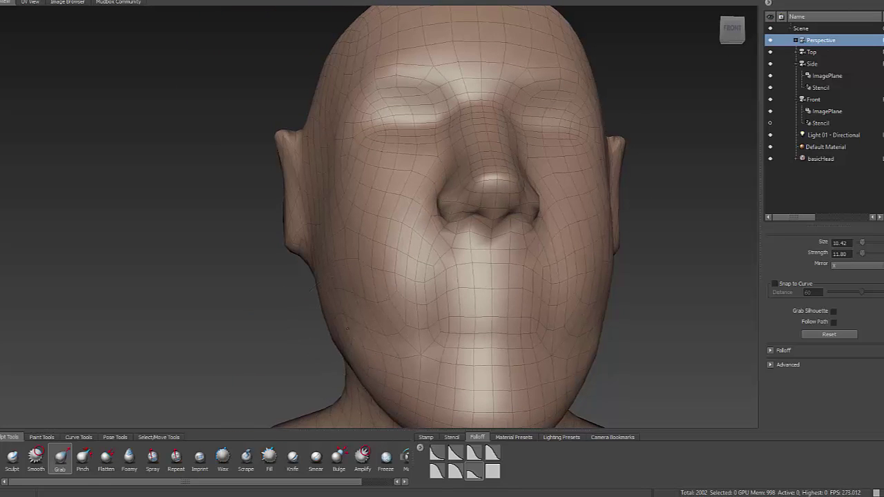
{"action": "mouse_move", "coordinate": [387, 336]}
{"action": "left_mouse_down", "text": "alt"}
{"action": "mouse_move", "coordinate": [488, 363]}
{"action": "mouse_move", "coordinate": [365, 326]}
{"action": "left_mouse_up", "text": "alt"}
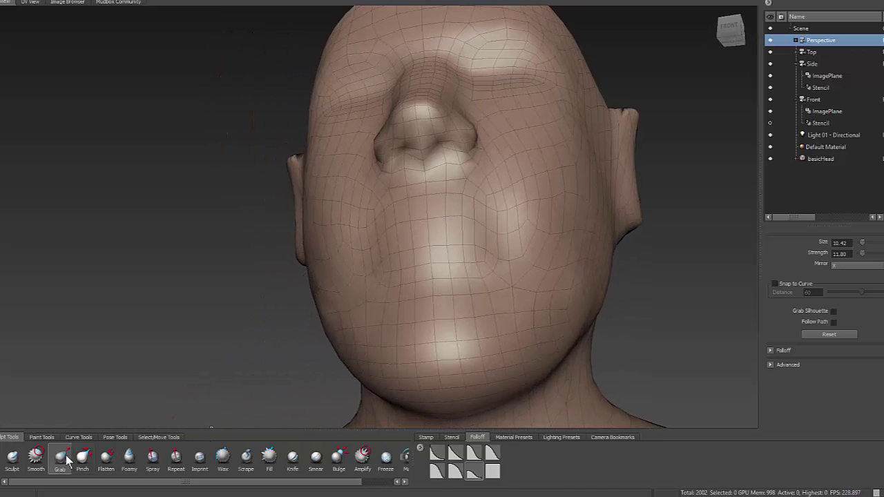
Switch to the Smooth brush, lower its strength to 26.19 and smooth the lower cheeks.
{"action": "left_click", "coordinate": [36, 457]}
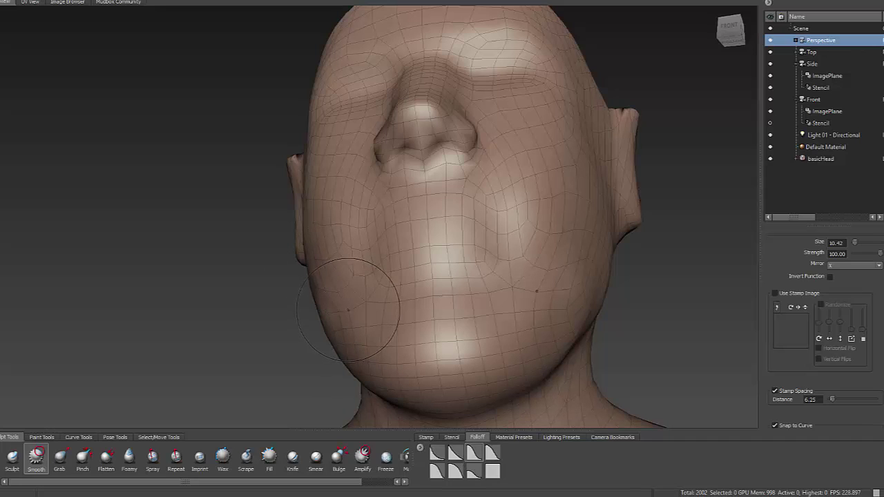
{"action": "key", "text": "space"}
{"action": "left_click_drag", "start_coordinate": [362, 288], "coordinate": [391, 370]}
{"action": "key", "text": "space"}
{"action": "left_click_drag", "start_coordinate": [359, 336], "coordinate": [419, 329], "text": "alt"}
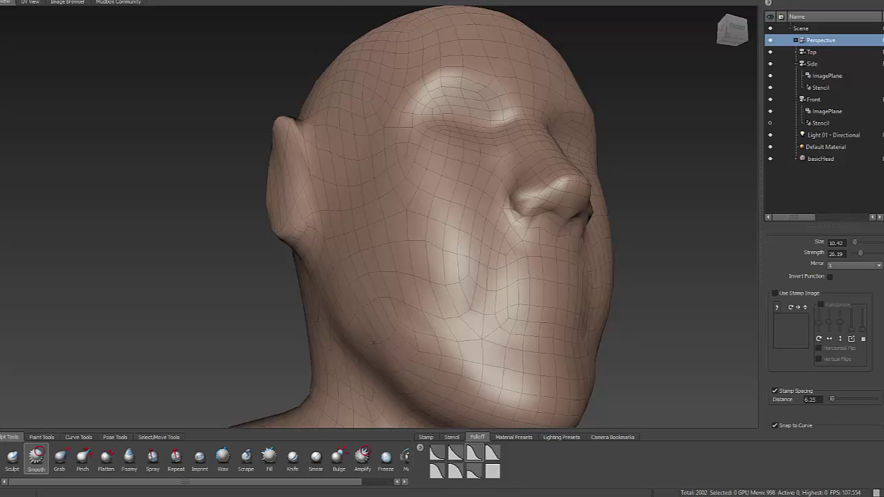
Examine the reshaped head and nose in profile and from the front.
{"action": "left_click_drag", "start_coordinate": [377, 290], "coordinate": [396, 308], "text": "alt"}
{"action": "right_click_drag", "start_coordinate": [397, 308], "coordinate": [259, 259], "text": "alt"}
{"action": "left_click_drag", "start_coordinate": [293, 307], "coordinate": [346, 319], "text": "alt"}
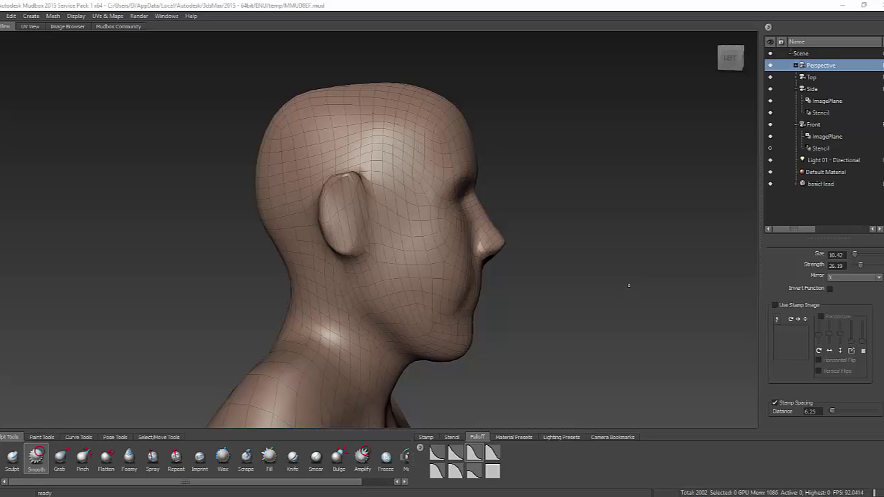
{"action": "mouse_move", "coordinate": [462, 297]}
{"action": "left_mouse_down", "text": "alt"}
{"action": "mouse_move", "coordinate": [343, 310]}
{"action": "mouse_move", "coordinate": [353, 287]}
{"action": "left_mouse_up", "text": "alt"}
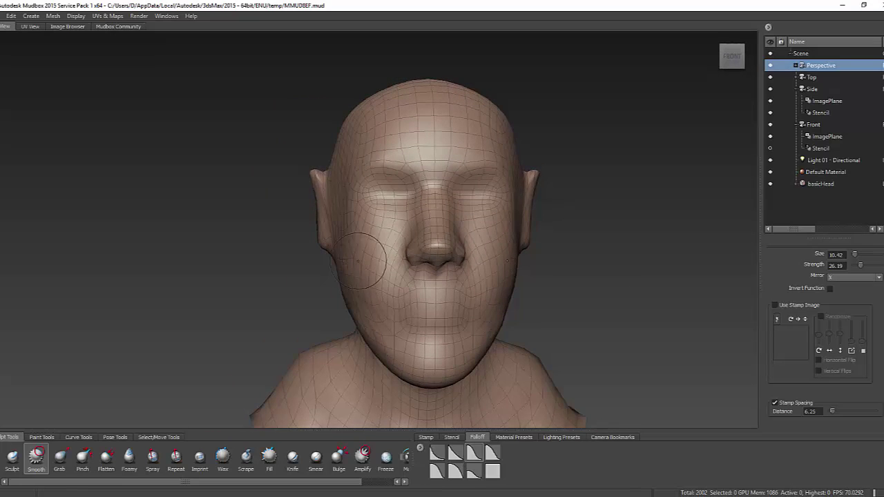
Switch to the Grab brush, enlarge it to 16.48 and reshape the lower cheek and jaw, checking them in profile.
{"action": "left_click", "coordinate": [60, 457]}
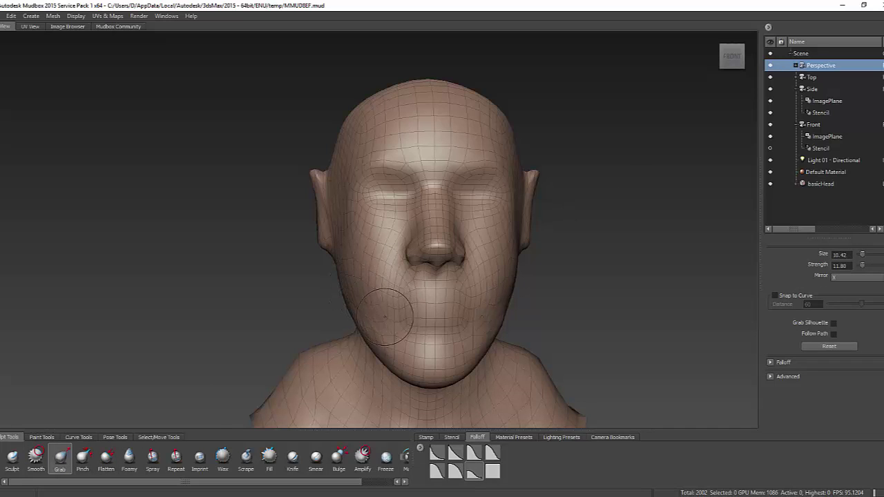
{"action": "key", "text": "space"}
{"action": "left_click_drag", "start_coordinate": [360, 315], "coordinate": [373, 315]}
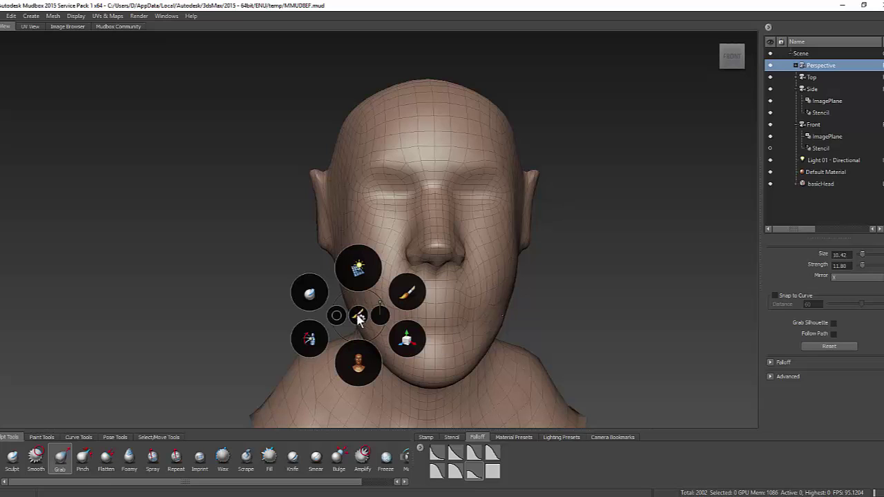
{"action": "key", "text": "space"}
{"action": "left_click_drag", "start_coordinate": [343, 315], "coordinate": [388, 291]}
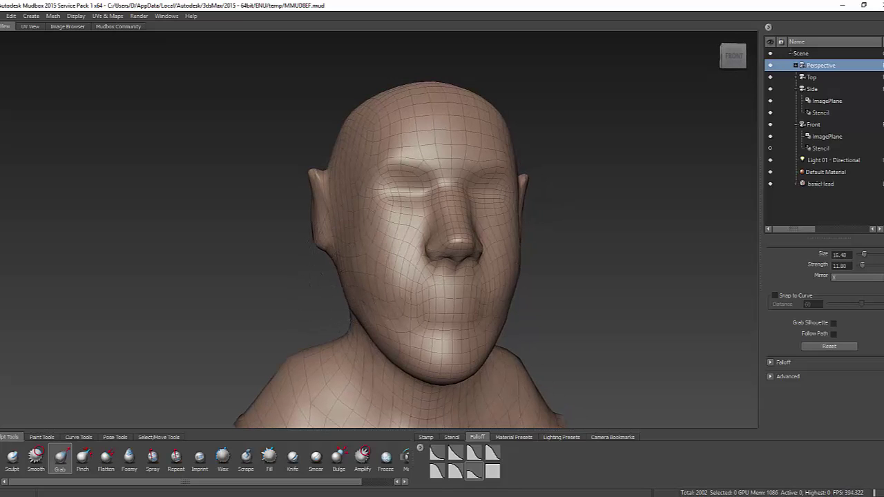
{"action": "mouse_move", "coordinate": [384, 277]}
{"action": "left_mouse_down", "text": "alt"}
{"action": "mouse_move", "coordinate": [424, 284]}
{"action": "mouse_move", "coordinate": [375, 296]}
{"action": "left_mouse_up", "text": "alt"}
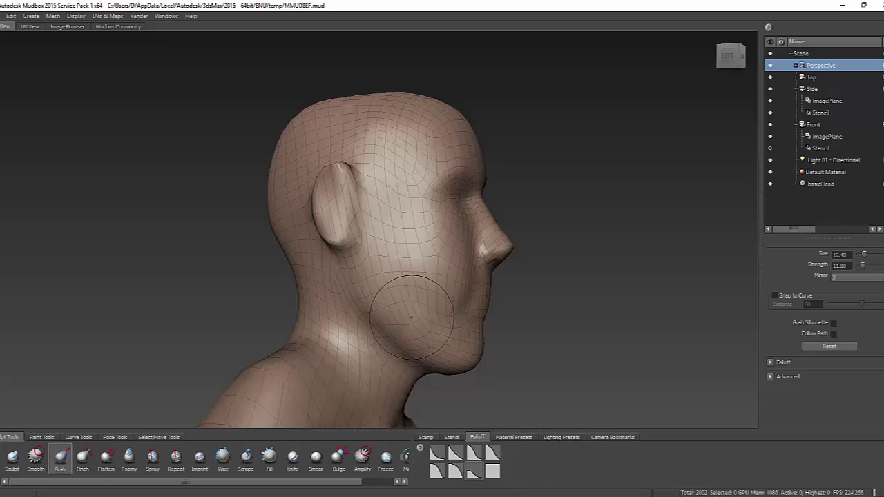
{"action": "left_click_drag", "start_coordinate": [409, 314], "coordinate": [439, 316], "text": "alt"}
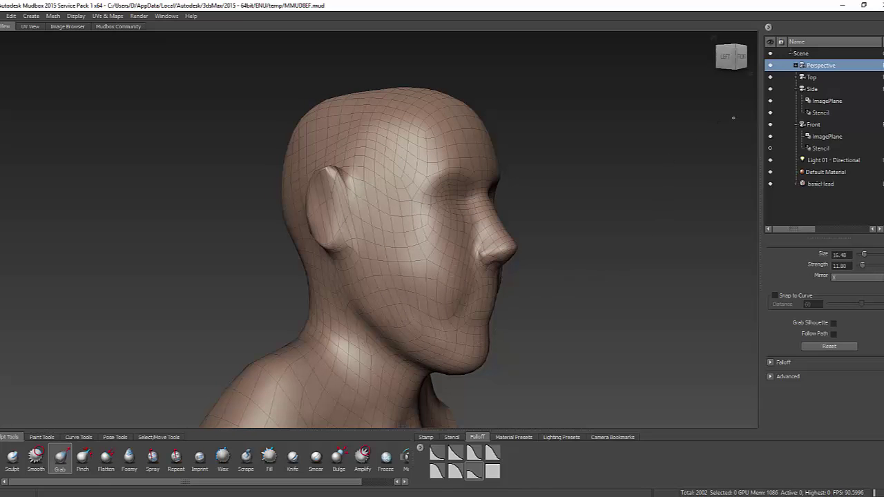
Look through the Front camera and scale the view so the head can be compared with the front reference photo.
{"action": "right_click", "coordinate": [815, 125]}
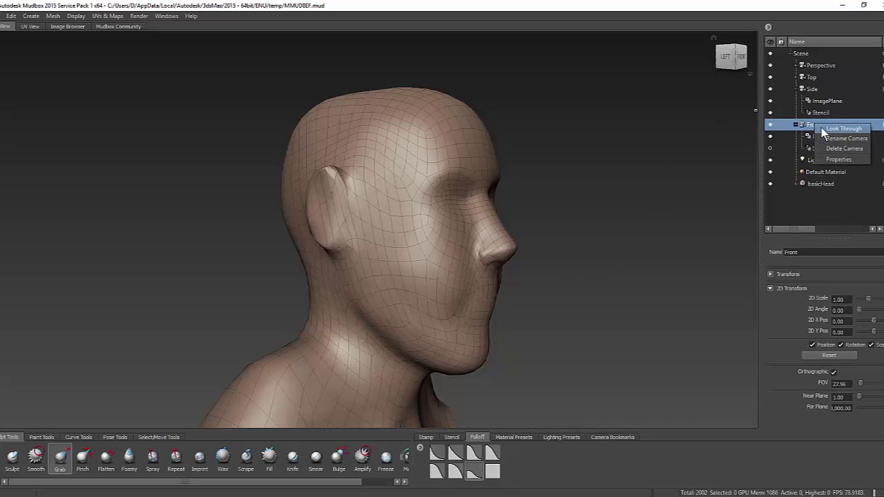
{"action": "left_click", "coordinate": [826, 133]}
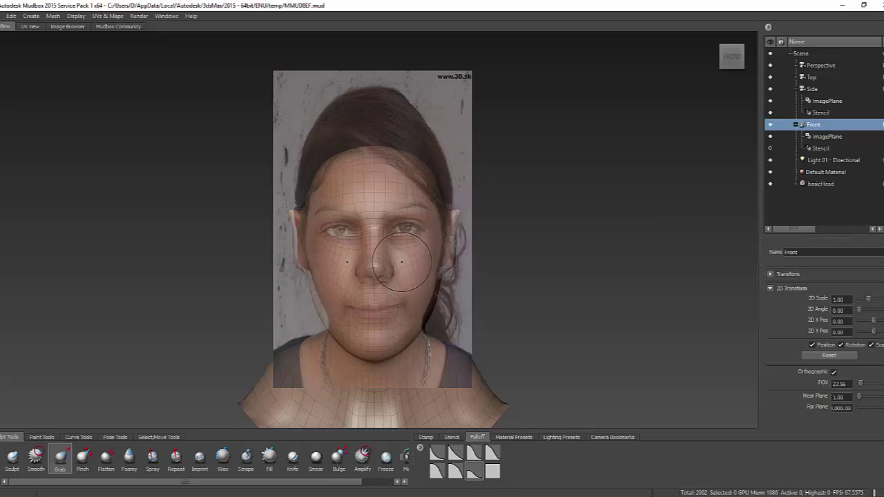
{"action": "right_click_drag", "start_coordinate": [401, 258], "coordinate": [388, 247], "text": "alt"}
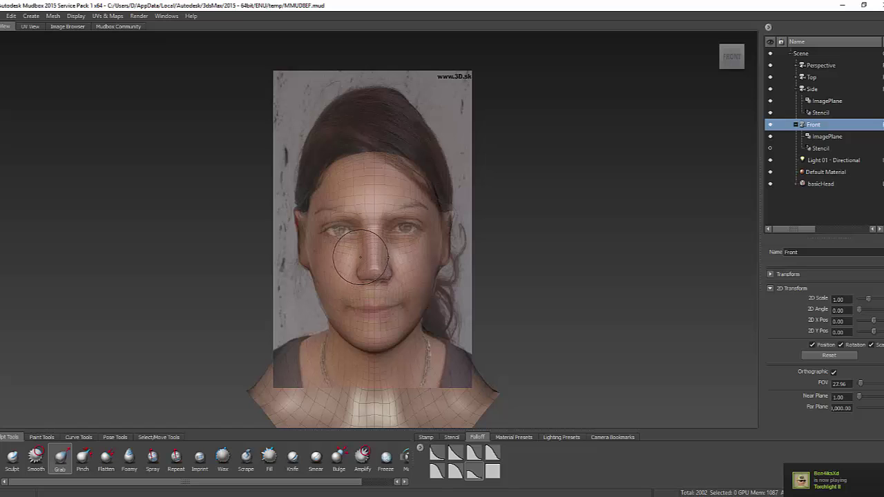
Look through the Side camera and pull the ear down and back with an enlarged Grab brush to match the reference photo.
{"action": "right_click", "coordinate": [817, 90]}
{"action": "left_click", "coordinate": [837, 94]}
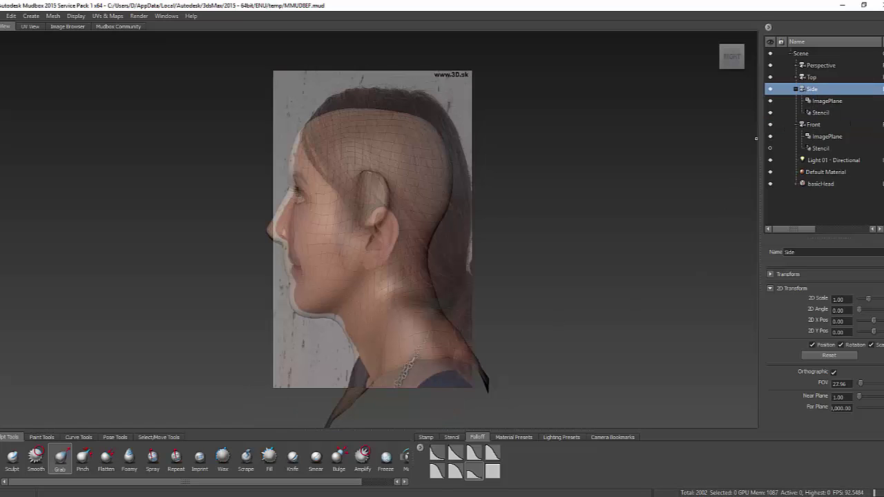
{"action": "right_click_drag", "start_coordinate": [348, 260], "coordinate": [330, 260], "text": "alt"}
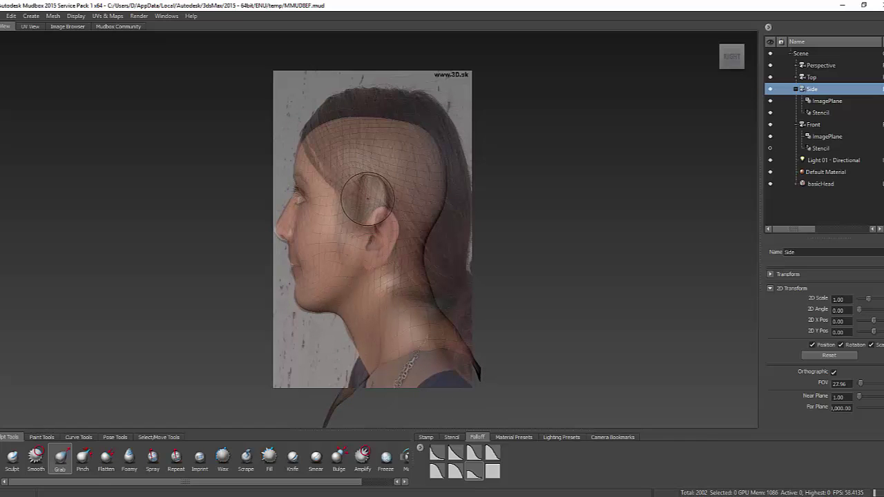
{"action": "key", "text": "space"}
{"action": "key", "text": "space"}
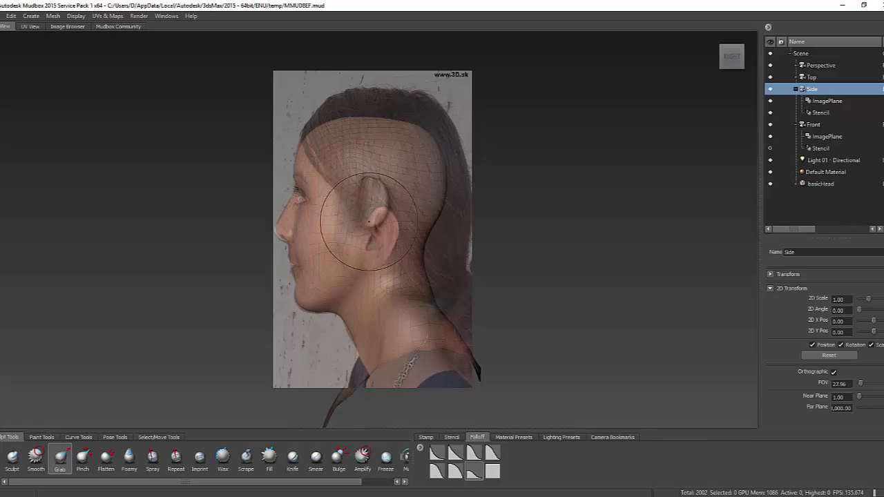
{"action": "key", "text": "space"}
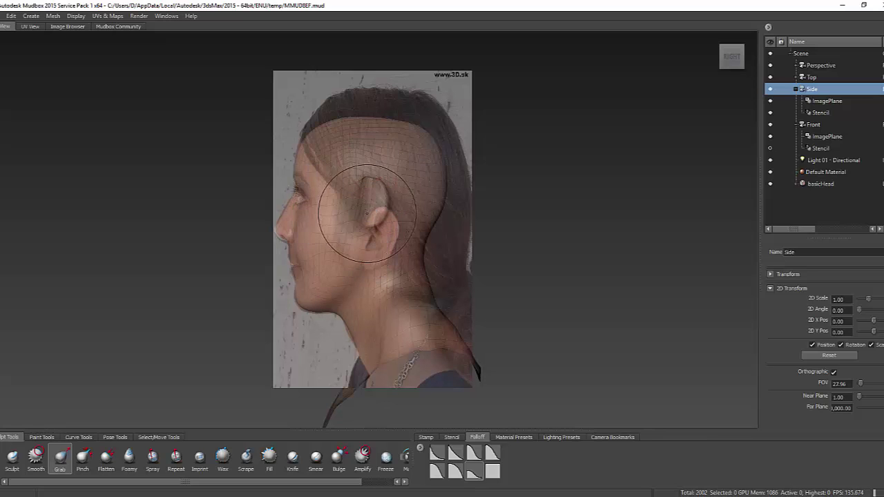
{"action": "mouse_move", "coordinate": [367, 214]}
{"action": "left_mouse_down"}
{"action": "mouse_move", "coordinate": [373, 224]}
{"action": "mouse_move", "coordinate": [377, 197]}
{"action": "left_mouse_up"}
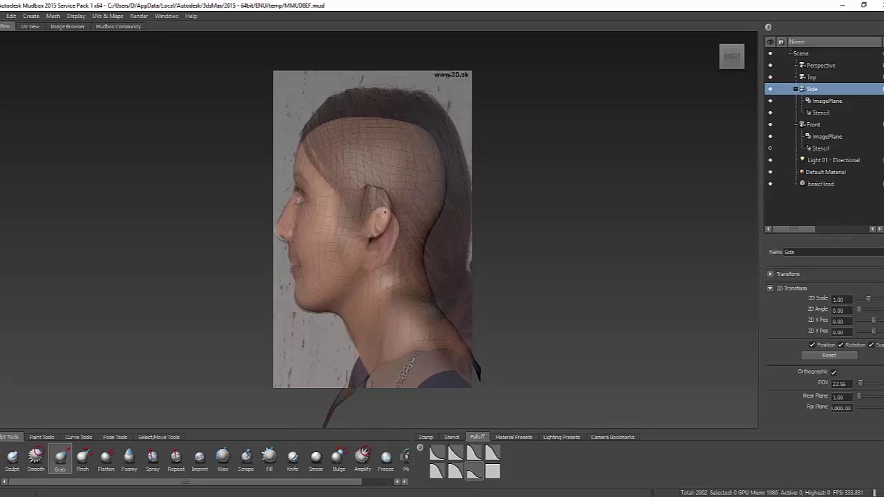
{"action": "left_click_drag", "start_coordinate": [366, 238], "coordinate": [372, 267]}
{"action": "left_click_drag", "start_coordinate": [385, 226], "coordinate": [393, 228]}
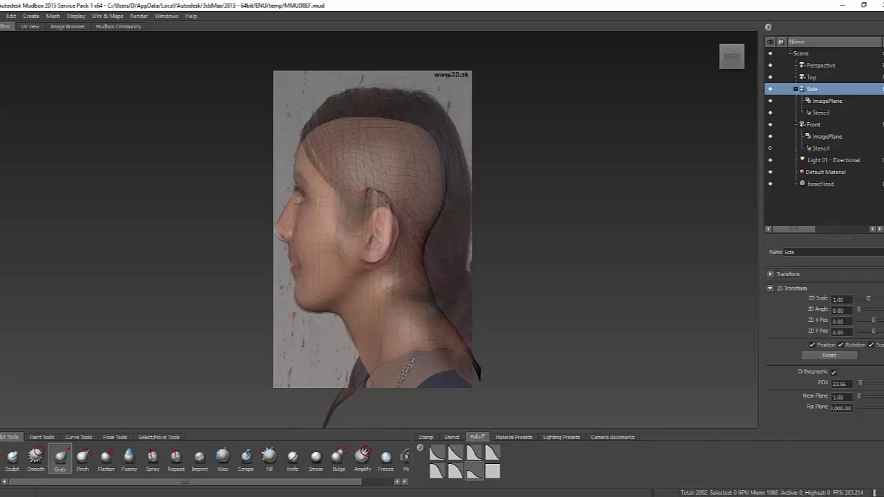
{"action": "left_click_drag", "start_coordinate": [370, 183], "coordinate": [376, 221]}
{"action": "left_click_drag", "start_coordinate": [376, 207], "coordinate": [406, 228]}
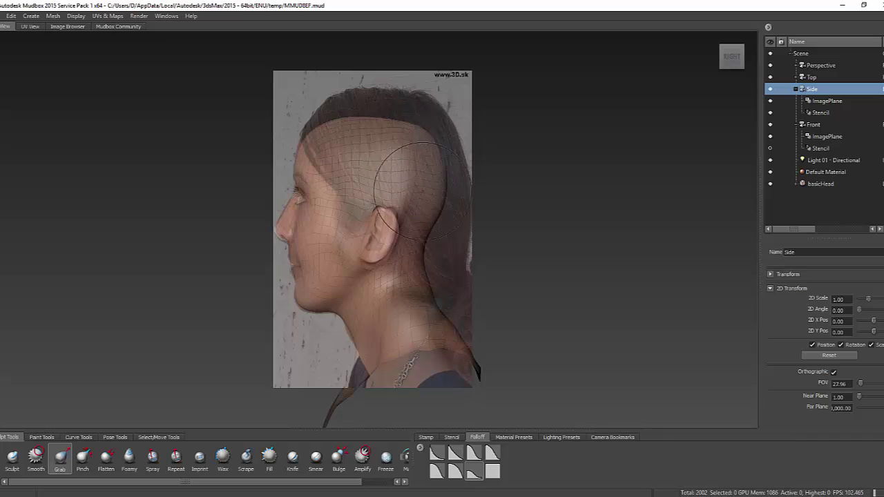
Return to the Perspective camera and smooth the surface above and around the ear with the Smooth brush.
{"action": "left_click", "coordinate": [813, 65]}
{"action": "right_click", "coordinate": [817, 67]}
{"action": "left_click", "coordinate": [817, 69]}
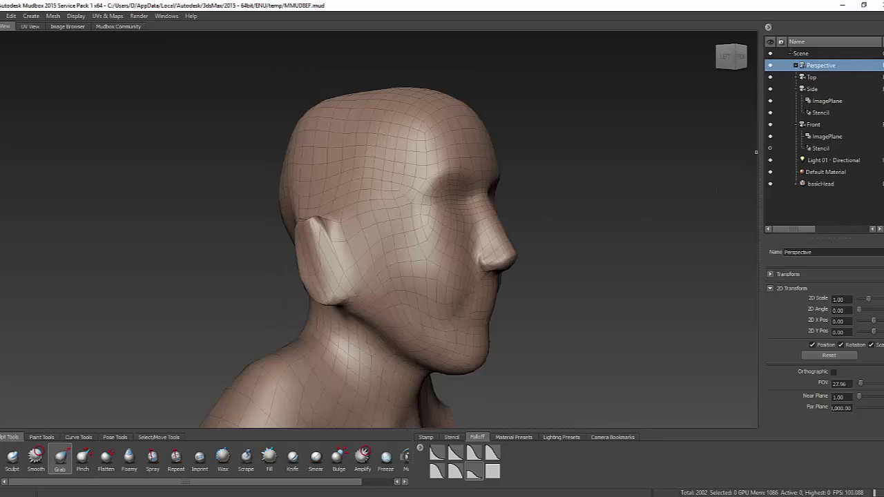
{"action": "mouse_move", "coordinate": [486, 340]}
{"action": "left_mouse_down", "text": "alt"}
{"action": "mouse_move", "coordinate": [493, 329]}
{"action": "mouse_move", "coordinate": [324, 265]}
{"action": "left_mouse_up", "text": "alt"}
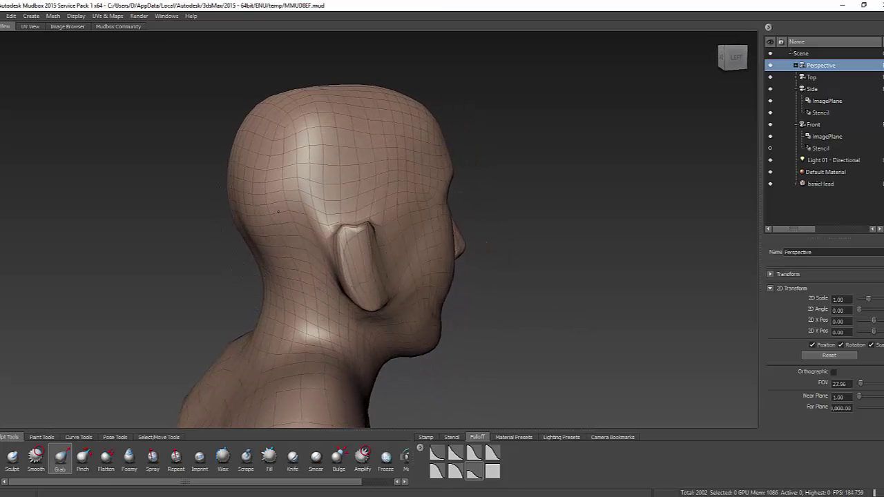
{"action": "left_click_drag", "start_coordinate": [266, 181], "coordinate": [325, 204], "text": "alt"}
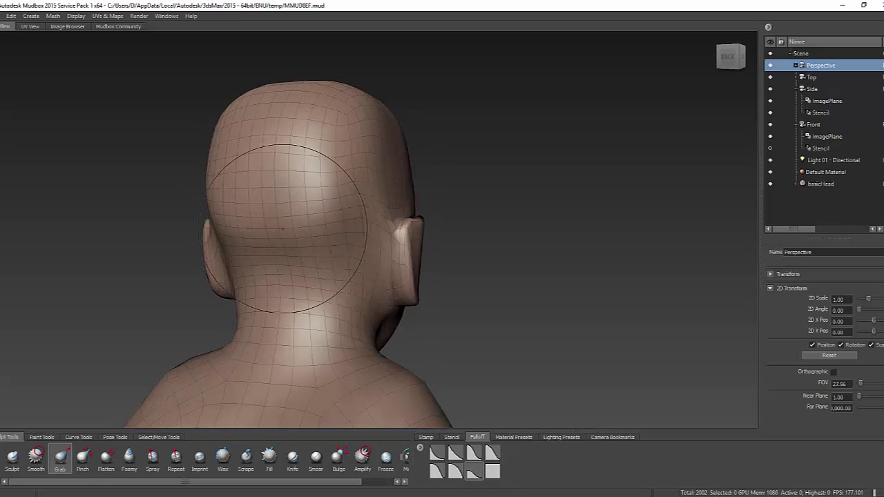
{"action": "mouse_move", "coordinate": [271, 187]}
{"action": "left_mouse_down", "text": "alt"}
{"action": "mouse_move", "coordinate": [224, 207]}
{"action": "mouse_move", "coordinate": [369, 206]}
{"action": "left_mouse_up", "text": "alt"}
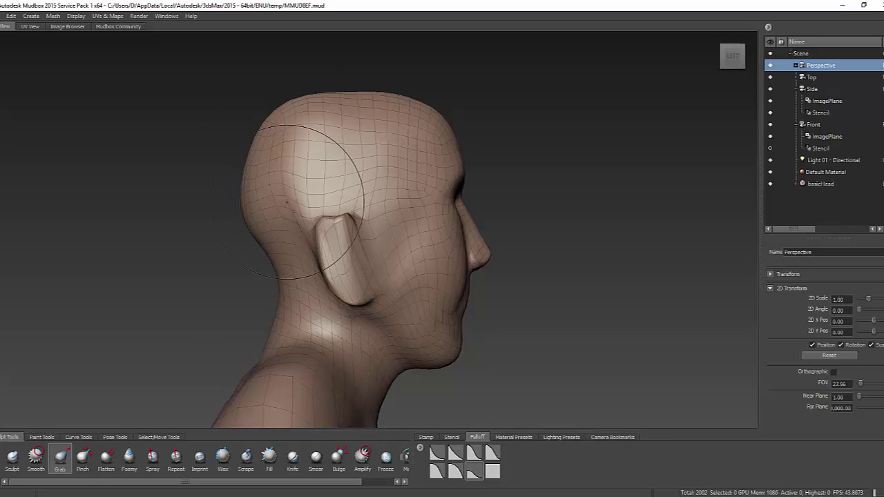
{"action": "mouse_move", "coordinate": [301, 200]}
{"action": "left_mouse_down", "text": "alt"}
{"action": "mouse_move", "coordinate": [339, 174]}
{"action": "mouse_move", "coordinate": [329, 188]}
{"action": "mouse_move", "coordinate": [321, 180]}
{"action": "mouse_move", "coordinate": [325, 207]}
{"action": "left_mouse_up", "text": "alt"}
{"action": "mouse_move", "coordinate": [317, 173]}
{"action": "left_mouse_down", "text": "shift"}
{"action": "mouse_move", "coordinate": [318, 187]}
{"action": "mouse_move", "coordinate": [355, 197]}
{"action": "left_mouse_up", "text": "shift"}
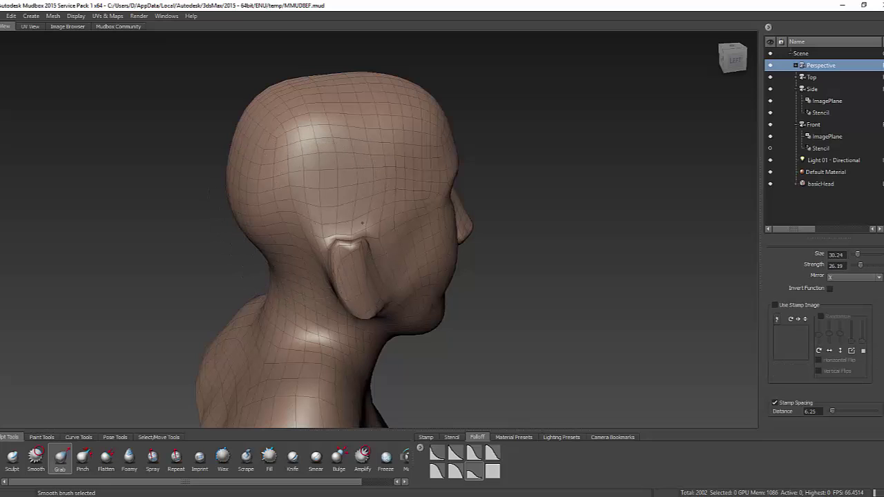
{"action": "mouse_move", "coordinate": [355, 261]}
{"action": "left_mouse_down", "text": "shift"}
{"action": "mouse_move", "coordinate": [323, 264]}
{"action": "mouse_move", "coordinate": [297, 238]}
{"action": "left_mouse_up", "text": "shift"}
{"action": "left_click_drag", "start_coordinate": [330, 212], "coordinate": [340, 217], "text": "shift"}
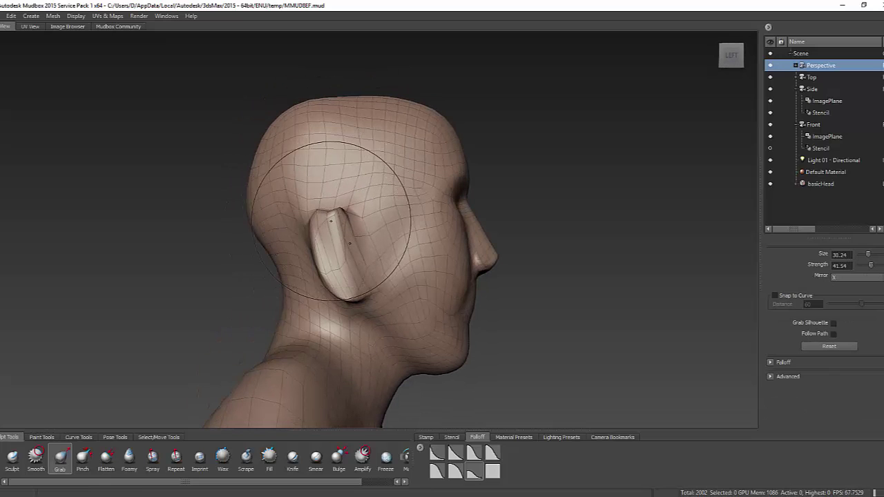
Set the Grab brush to size 16.93 and strength 18.16 and pull the ear's back edge outward.
{"action": "key", "text": "space"}
{"action": "left_click_drag", "start_coordinate": [300, 243], "coordinate": [277, 243]}
{"action": "mouse_move", "coordinate": [341, 212]}
{"action": "left_mouse_down"}
{"action": "mouse_move", "coordinate": [344, 225]}
{"action": "mouse_move", "coordinate": [322, 199]}
{"action": "mouse_move", "coordinate": [354, 213]}
{"action": "left_mouse_up"}
{"action": "key", "text": "space"}
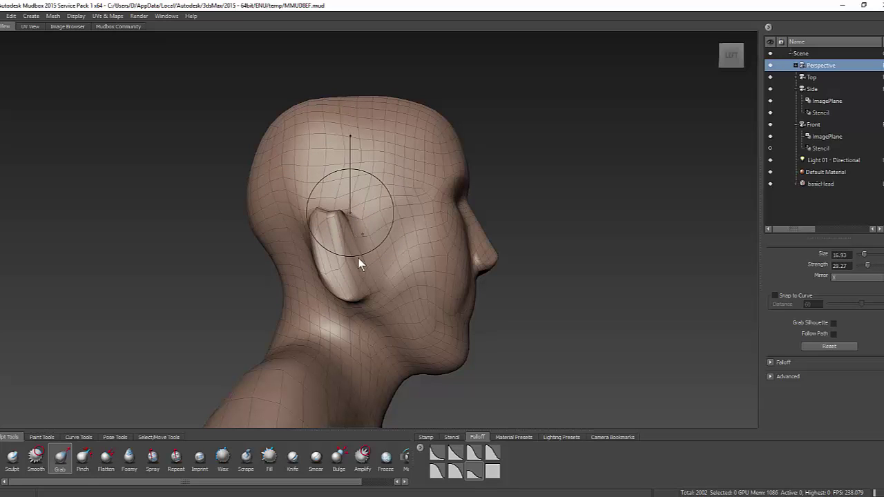
{"action": "left_click_drag", "start_coordinate": [359, 279], "coordinate": [359, 277]}
{"action": "mouse_move", "coordinate": [336, 213]}
{"action": "left_mouse_down"}
{"action": "mouse_move", "coordinate": [327, 212]}
{"action": "mouse_move", "coordinate": [322, 190]}
{"action": "left_mouse_up"}
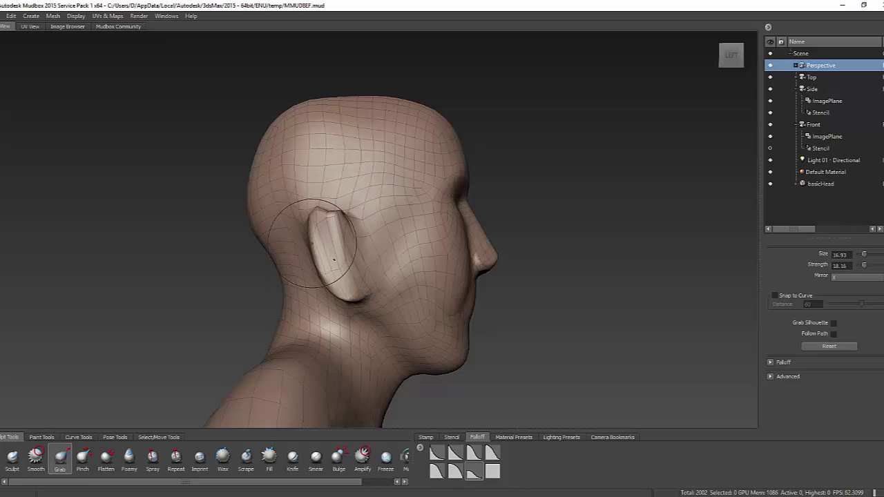
{"action": "key", "text": "space"}
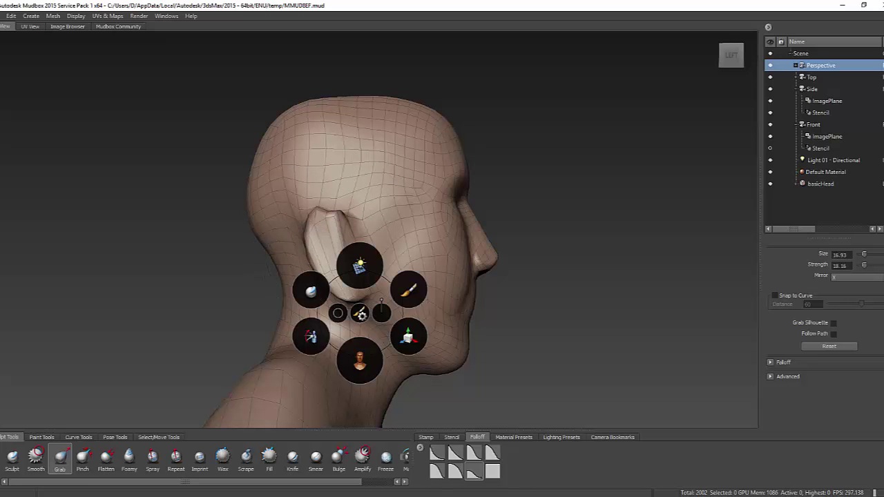
Examine the head and repositioned ears in profile, from the front, from below and from behind.
{"action": "left_click_drag", "start_coordinate": [373, 311], "coordinate": [325, 331], "text": "alt"}
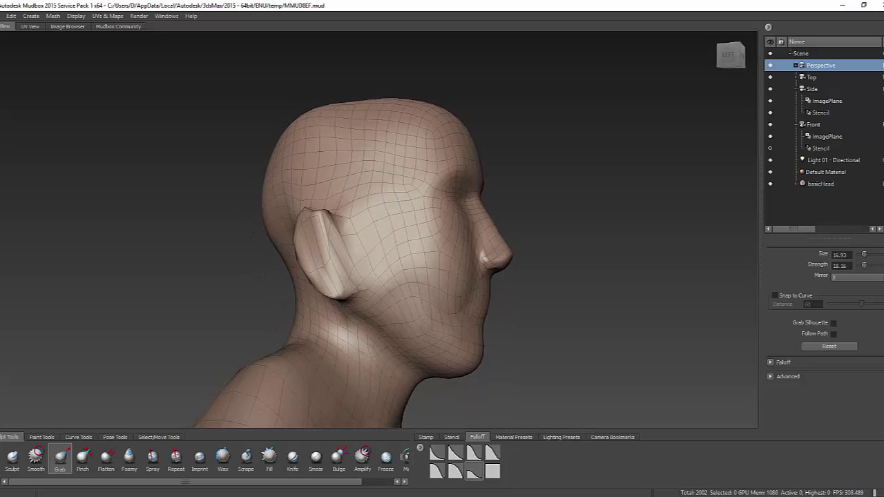
{"action": "left_click_drag", "start_coordinate": [375, 316], "coordinate": [367, 286], "text": "alt"}
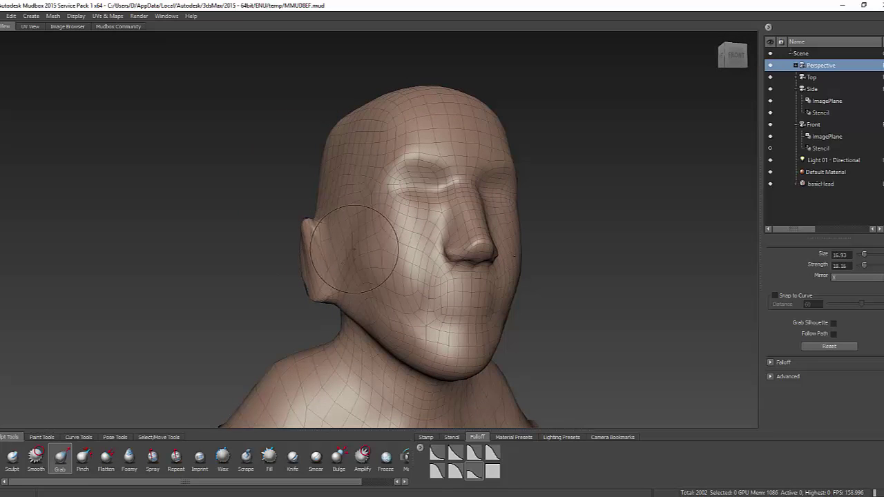
{"action": "mouse_move", "coordinate": [354, 248]}
{"action": "left_mouse_down", "text": "alt"}
{"action": "mouse_move", "coordinate": [368, 281]}
{"action": "mouse_move", "coordinate": [339, 222]}
{"action": "left_mouse_up", "text": "alt"}
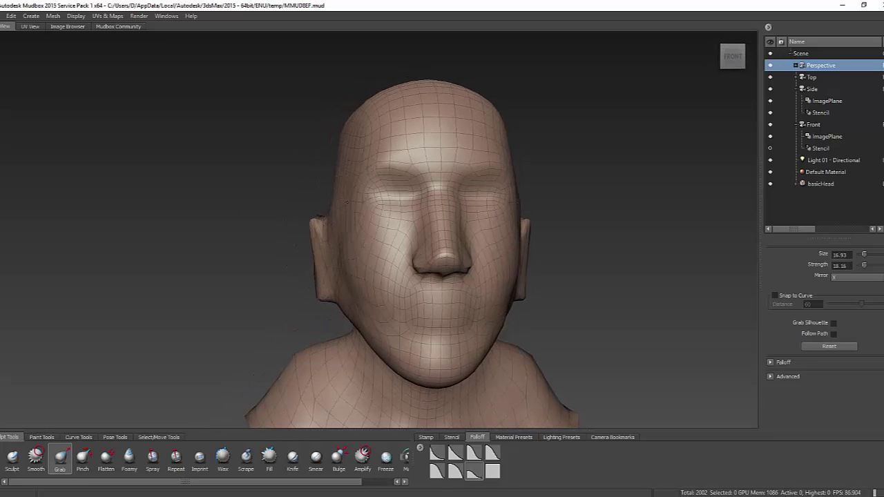
{"action": "left_click_drag", "start_coordinate": [355, 255], "coordinate": [405, 277], "text": "alt"}
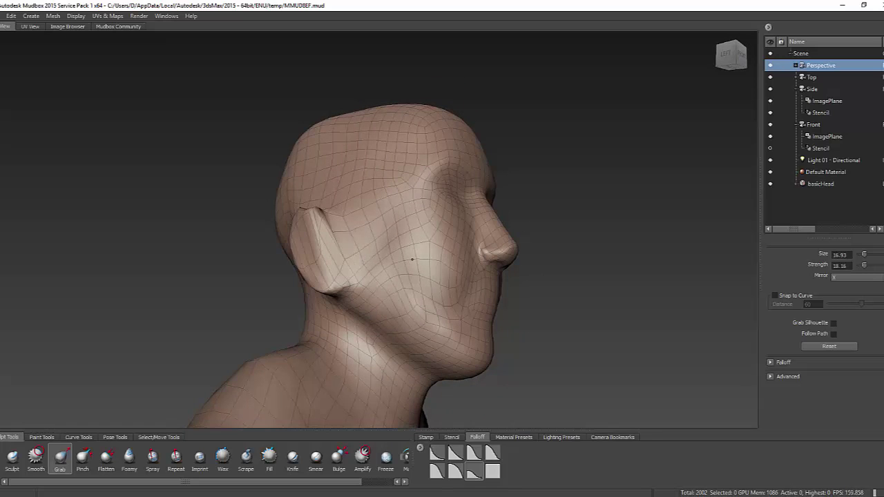
{"action": "left_click_drag", "start_coordinate": [396, 258], "coordinate": [411, 234], "text": "alt"}
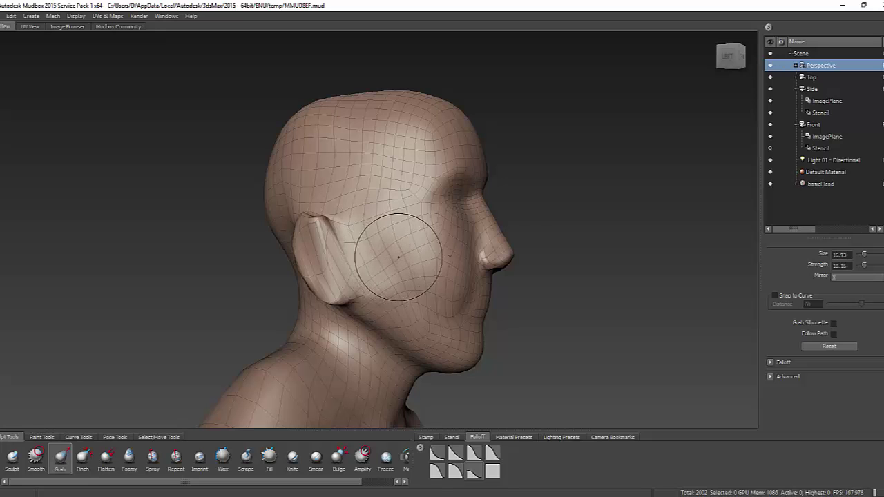
{"action": "mouse_move", "coordinate": [450, 255]}
{"action": "left_mouse_down", "text": "alt"}
{"action": "mouse_move", "coordinate": [314, 255]}
{"action": "mouse_move", "coordinate": [349, 254]}
{"action": "mouse_move", "coordinate": [324, 253]}
{"action": "left_mouse_up", "text": "alt"}
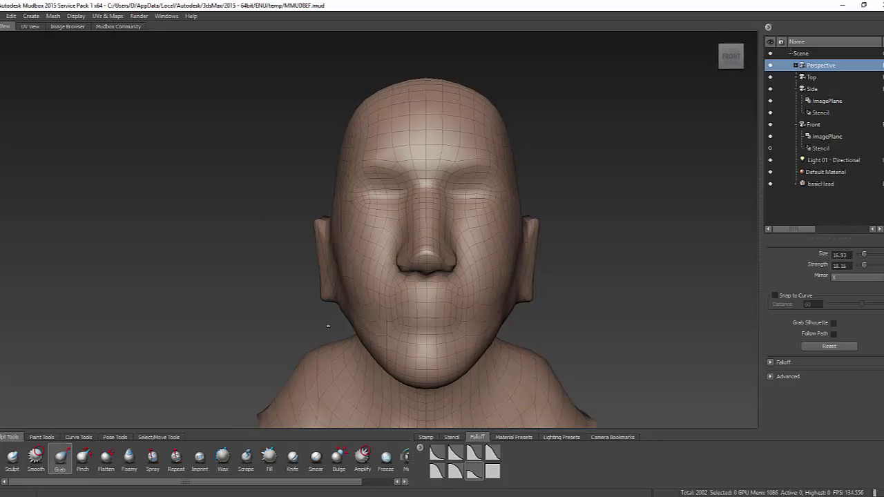
{"action": "left_click_drag", "start_coordinate": [334, 325], "coordinate": [372, 302], "text": "alt"}
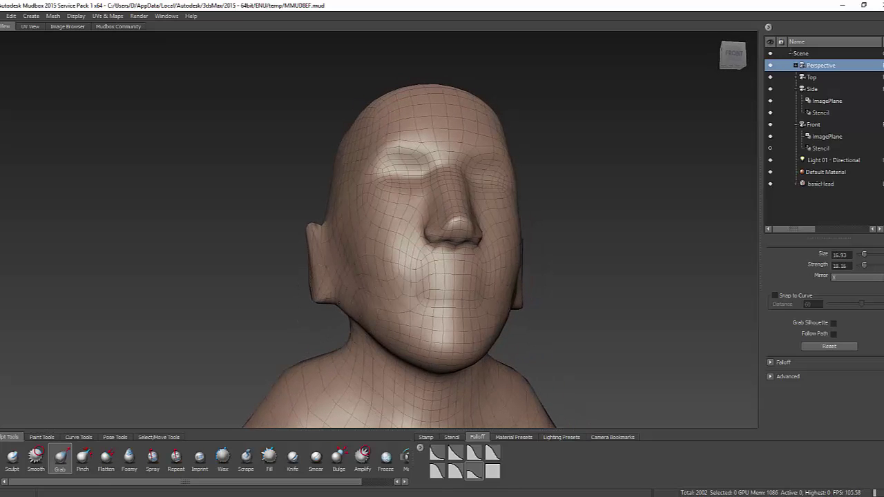
{"action": "left_click_drag", "start_coordinate": [334, 312], "coordinate": [380, 277], "text": "alt"}
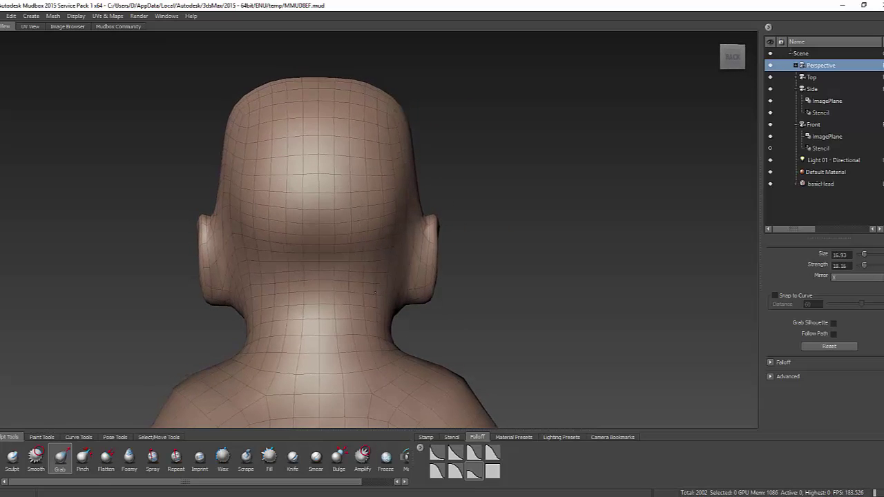
{"action": "left_click_drag", "start_coordinate": [395, 228], "coordinate": [187, 286], "text": "alt"}
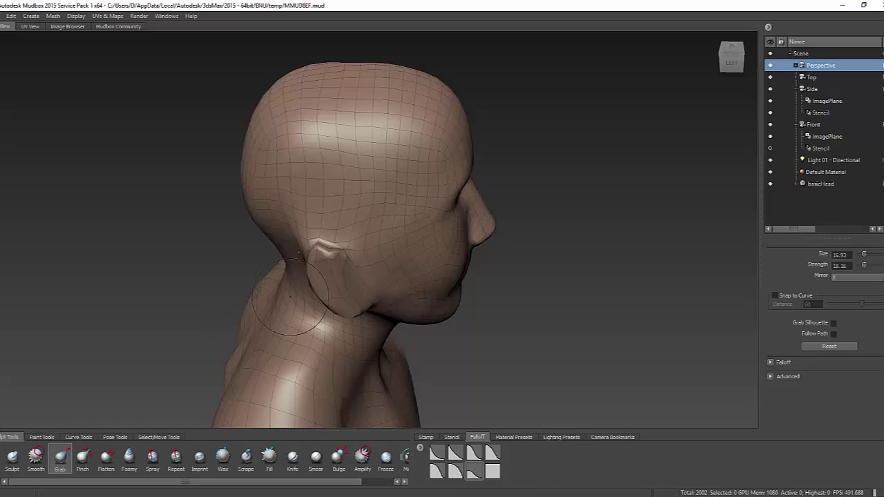
Show the sculpt layers of basicHead and add a new sculpt layer above the base mesh.
{"action": "left_click", "coordinate": [883, 52]}
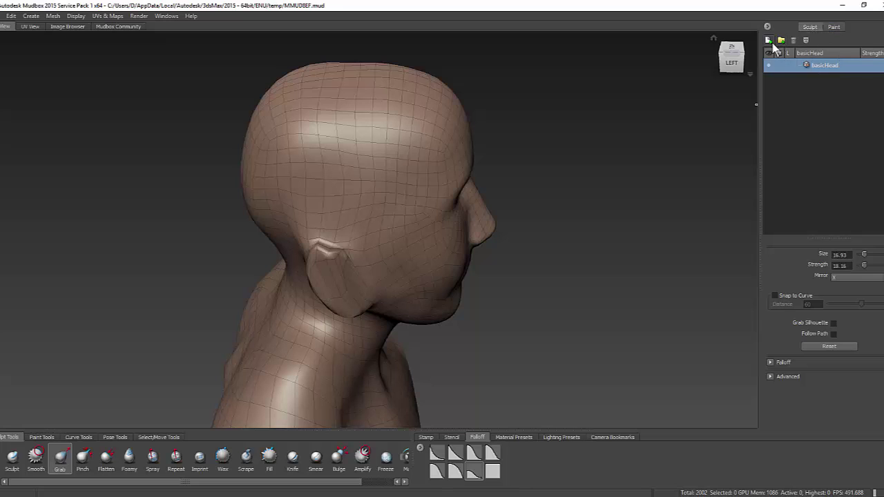
{"action": "left_click", "coordinate": [769, 40]}
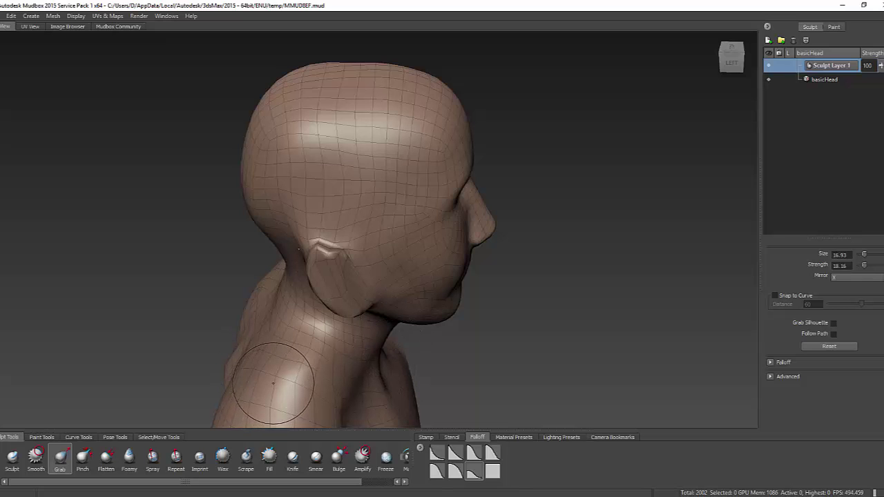
Subdivide the head mesh to level 1, then raise the top of the ear with the Grab brush at size 10.75.
{"action": "key", "text": "shift+d"}
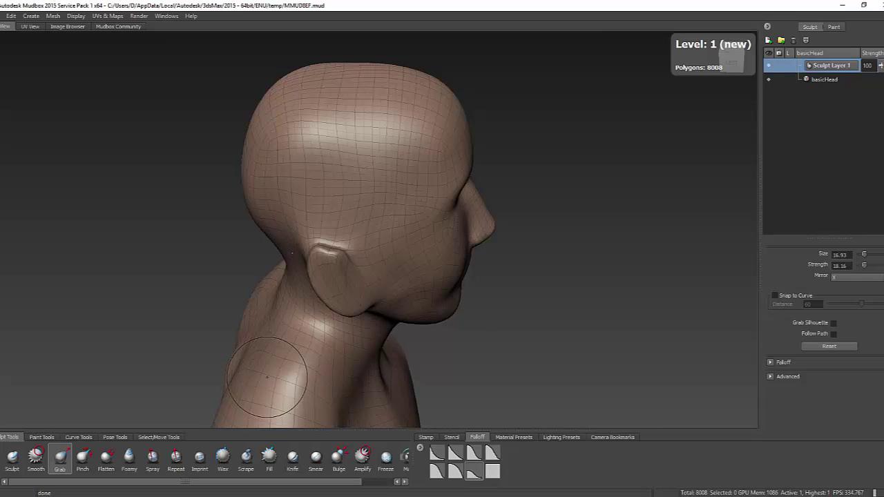
{"action": "left_click_drag", "start_coordinate": [287, 347], "coordinate": [299, 250], "text": "alt"}
{"action": "right_click_drag", "start_coordinate": [299, 250], "coordinate": [293, 265], "text": "alt"}
{"action": "mouse_move", "coordinate": [293, 266]}
{"action": "left_mouse_down", "text": "alt"}
{"action": "mouse_move", "coordinate": [317, 268]}
{"action": "mouse_move", "coordinate": [298, 249]}
{"action": "mouse_move", "coordinate": [279, 248]}
{"action": "left_mouse_up", "text": "alt"}
{"action": "key", "text": "space"}
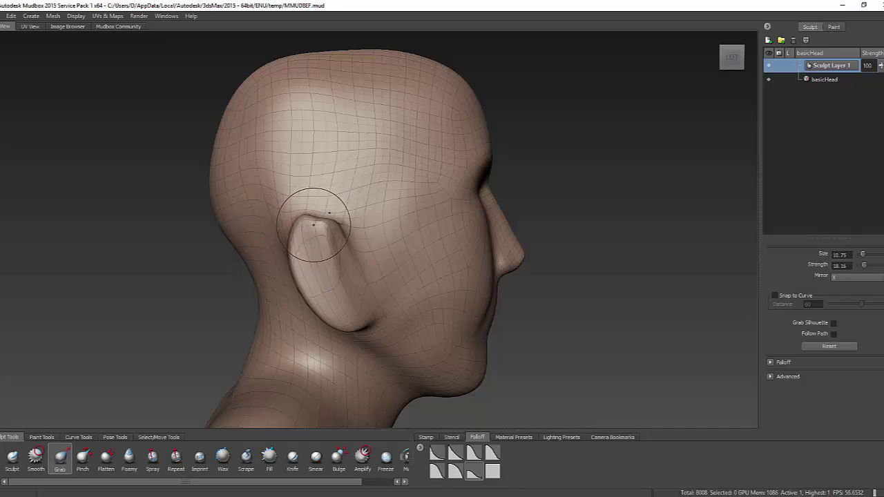
{"action": "left_click_drag", "start_coordinate": [314, 222], "coordinate": [311, 210]}
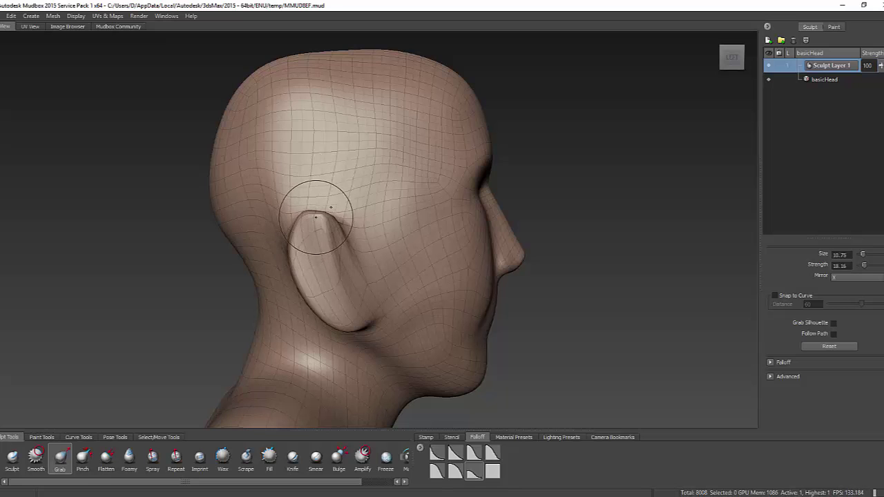
{"action": "mouse_move", "coordinate": [325, 268]}
{"action": "left_mouse_down", "text": "alt"}
{"action": "mouse_move", "coordinate": [269, 267]}
{"action": "mouse_move", "coordinate": [276, 256]}
{"action": "mouse_move", "coordinate": [408, 306]}
{"action": "mouse_move", "coordinate": [370, 284]}
{"action": "mouse_move", "coordinate": [294, 270]}
{"action": "left_mouse_up", "text": "alt"}
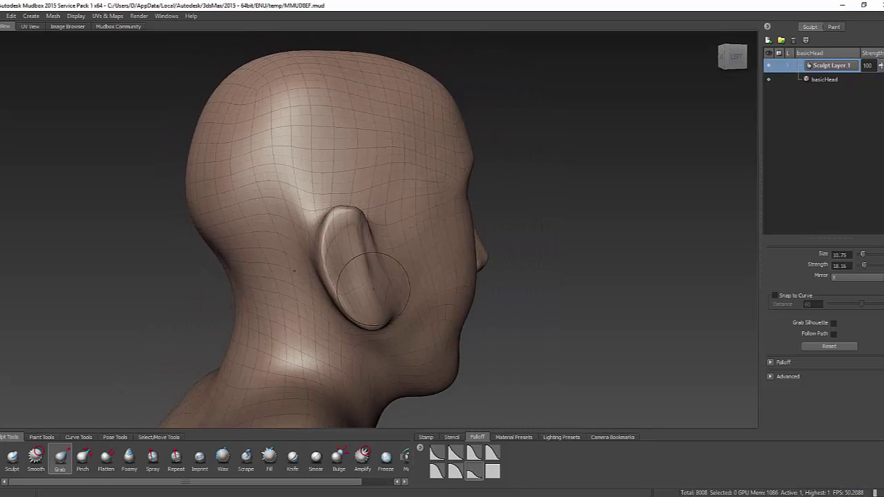
{"action": "mouse_move", "coordinate": [373, 288]}
{"action": "left_mouse_down", "text": "alt"}
{"action": "mouse_move", "coordinate": [383, 277]}
{"action": "mouse_move", "coordinate": [366, 278]}
{"action": "left_mouse_up", "text": "alt"}
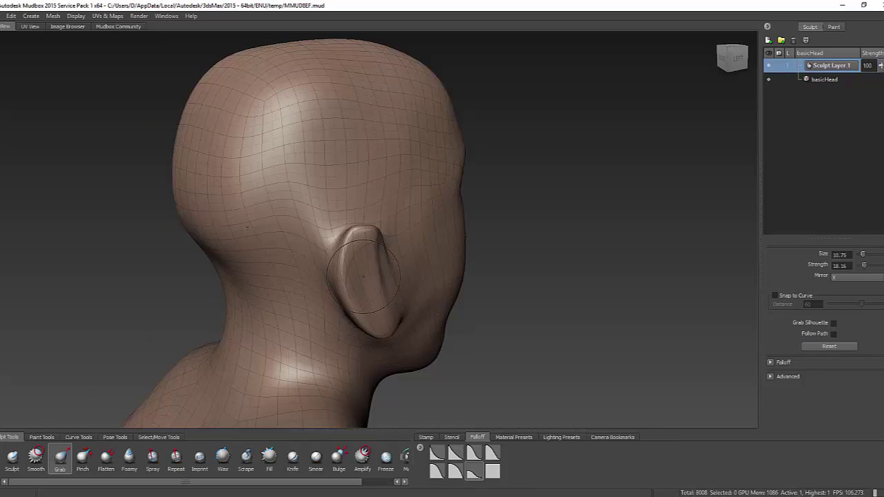
{"action": "key", "text": "shift"}
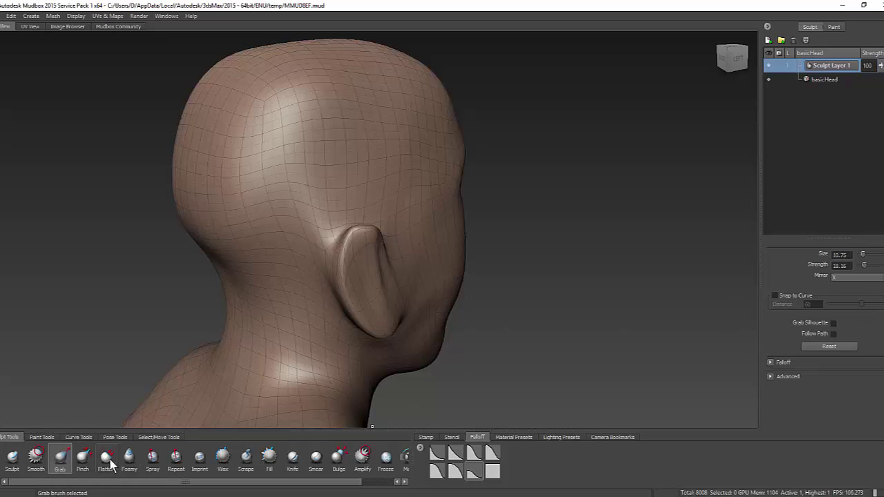
Set the Smooth brush to strength 100 with a convex, steep-edged falloff curve, and expand its advanced settings.
{"action": "left_click", "coordinate": [36, 457]}
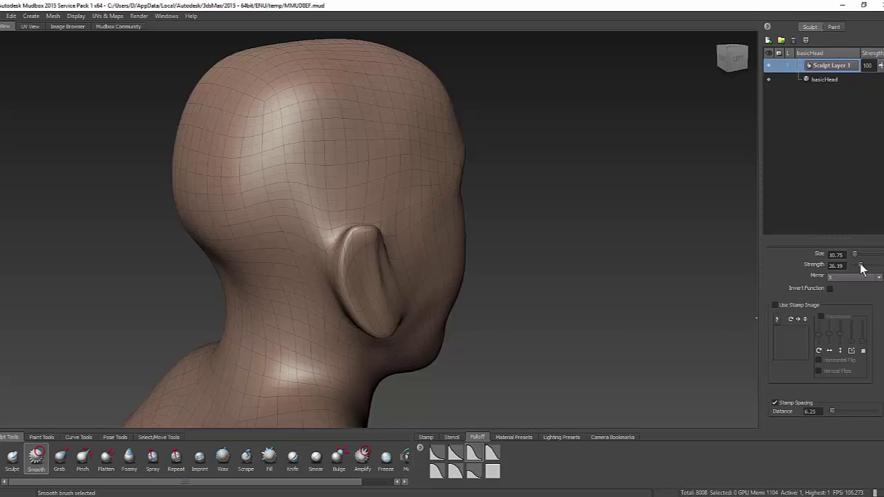
{"action": "left_click_drag", "start_coordinate": [861, 266], "coordinate": [881, 266]}
{"action": "scroll", "coordinate": [825, 331], "scroll_direction": "down", "scroll_amount": 5}
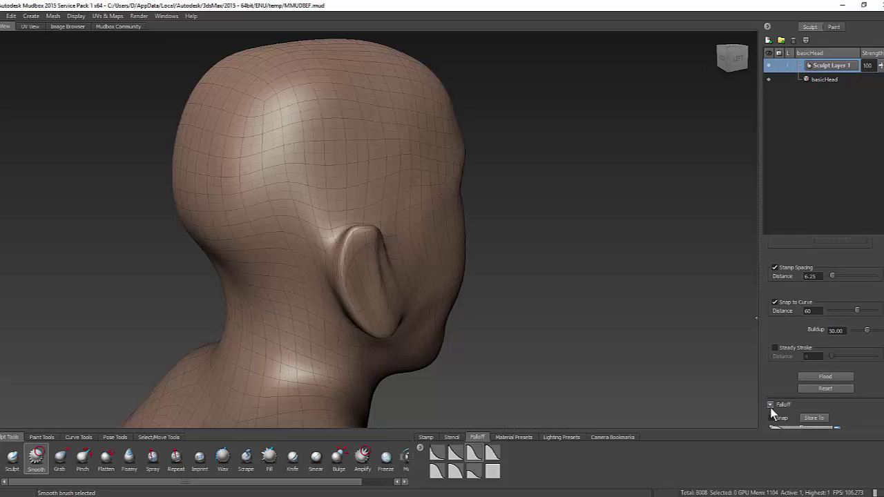
{"action": "left_click", "coordinate": [781, 405]}
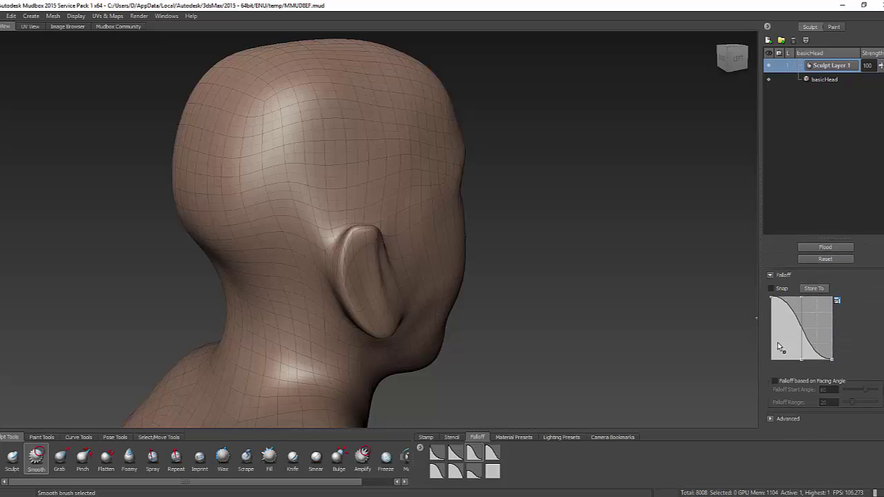
{"action": "left_click", "coordinate": [456, 472]}
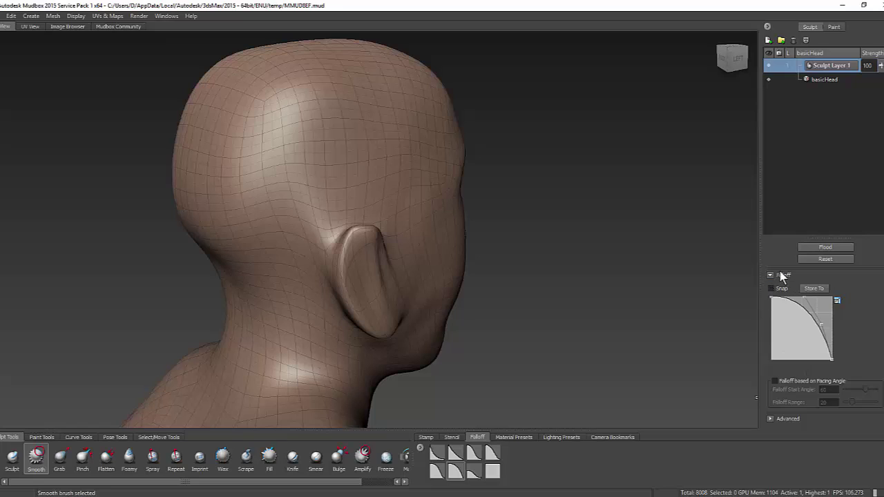
{"action": "left_click", "coordinate": [771, 420]}
{"action": "scroll", "coordinate": [878, 429], "scroll_direction": "down", "scroll_amount": 3}
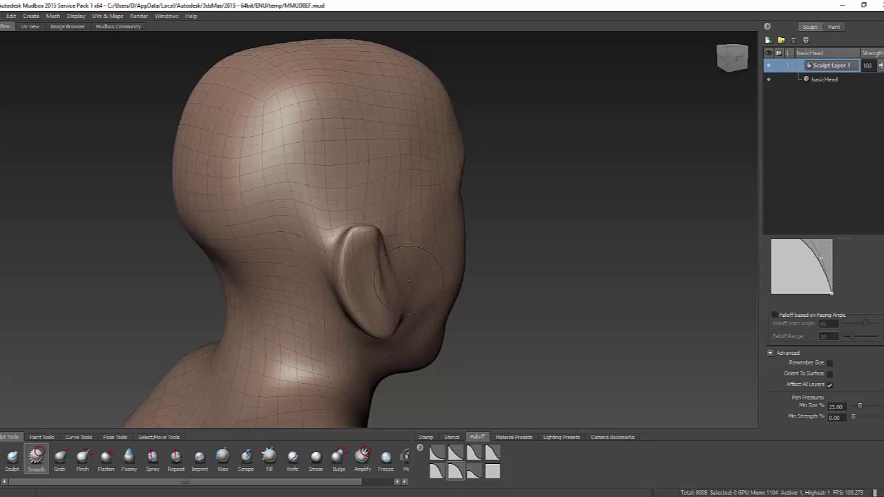
Scale the head uniformly to about 0.998 with the Scale tool.
{"action": "left_click_drag", "start_coordinate": [433, 285], "coordinate": [366, 237], "text": "alt"}
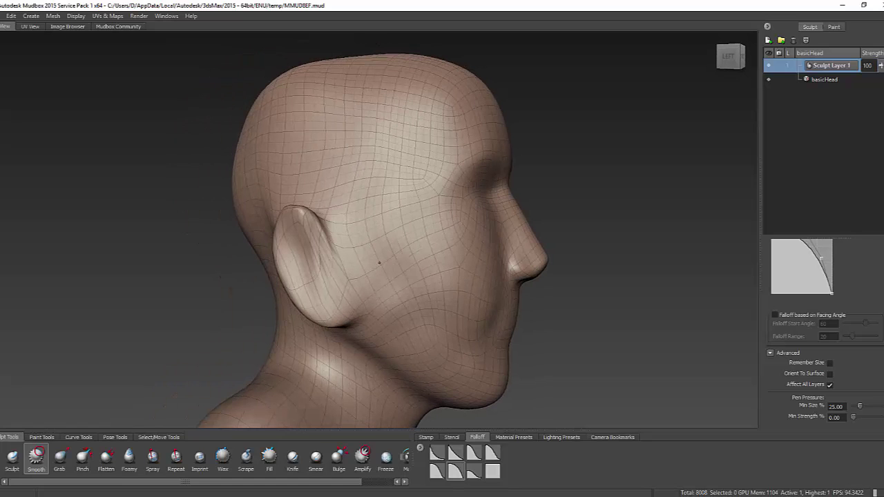
{"action": "left_click_drag", "start_coordinate": [409, 299], "coordinate": [367, 292], "text": "alt"}
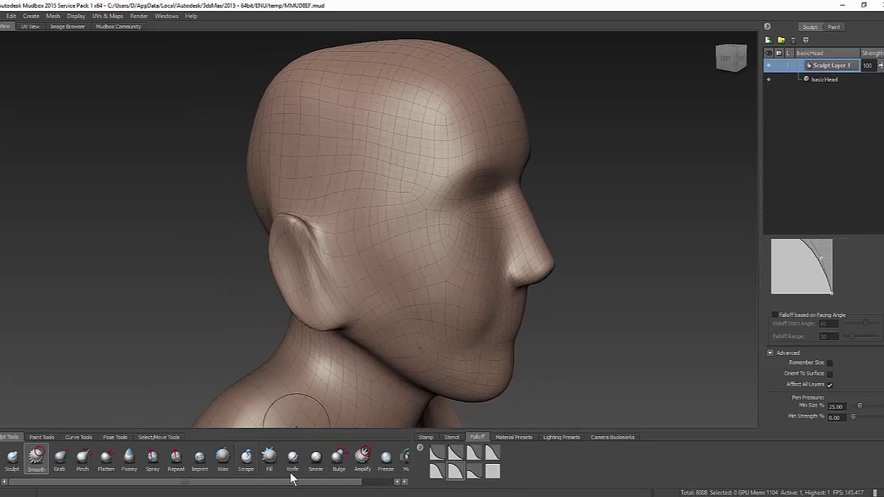
{"action": "left_click", "coordinate": [89, 438]}
{"action": "left_click", "coordinate": [158, 437]}
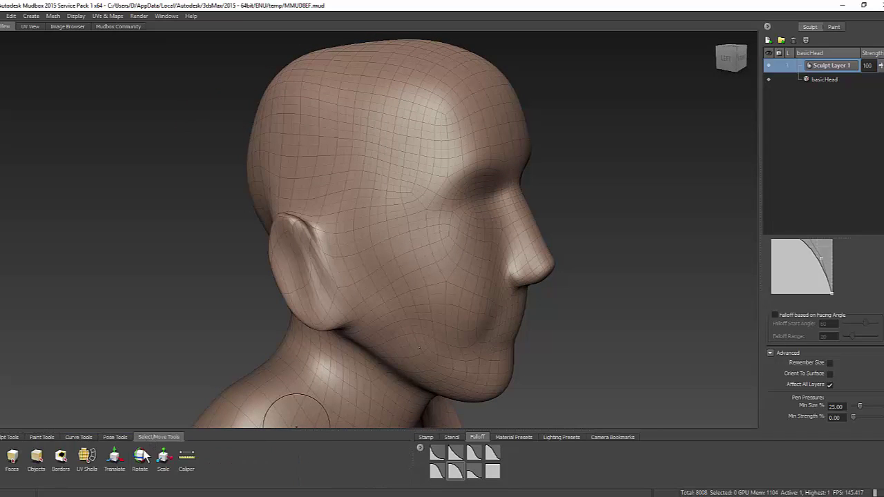
{"action": "left_click", "coordinate": [163, 457]}
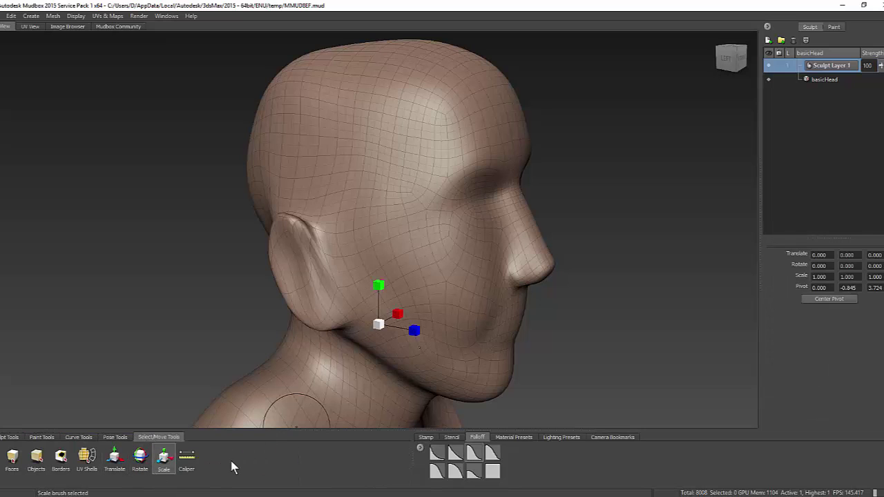
{"action": "left_click_drag", "start_coordinate": [380, 326], "coordinate": [355, 297]}
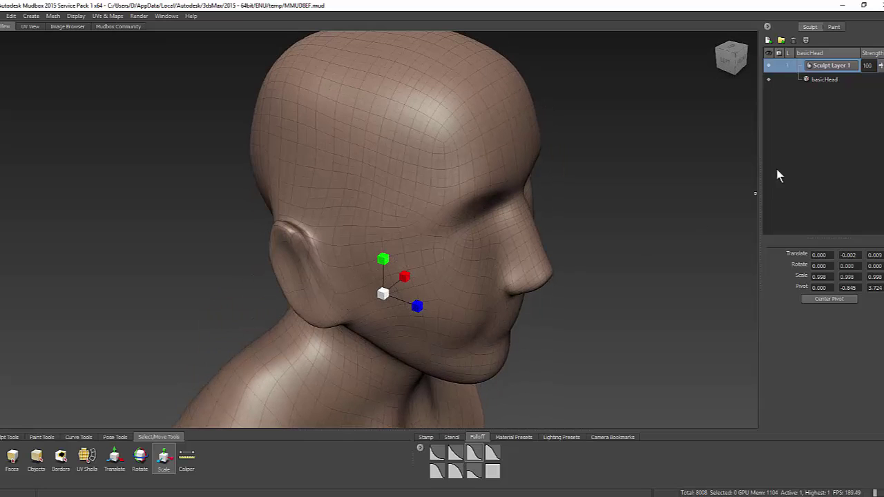
Show the scene's object list and select the whole basicHead mesh.
{"action": "left_click", "coordinate": [825, 80]}
{"action": "left_click", "coordinate": [883, 74]}
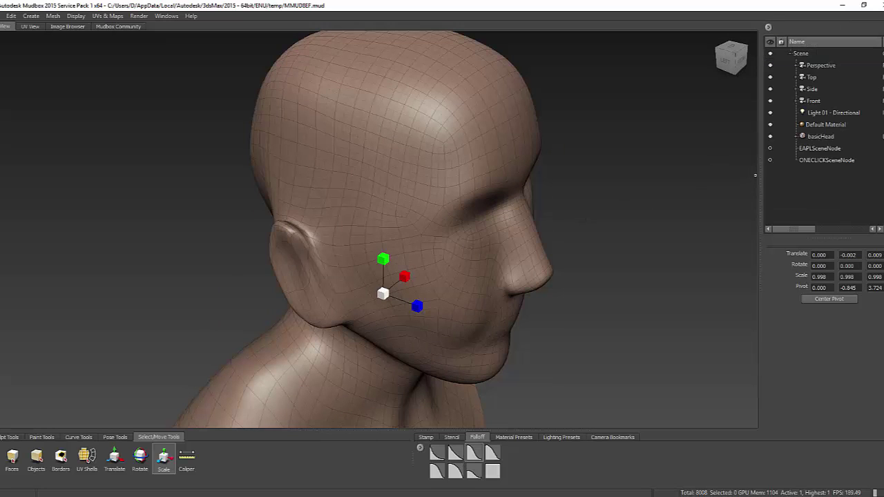
{"action": "left_click", "coordinate": [821, 136]}
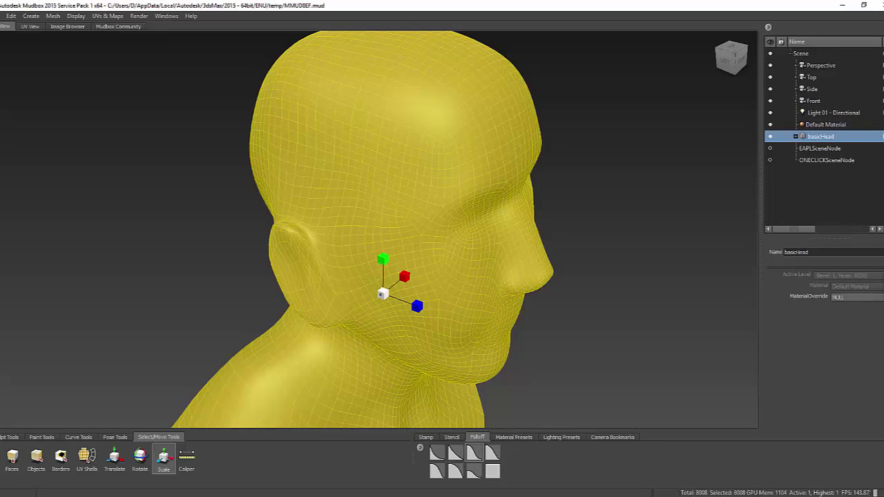
{"action": "left_click_drag", "start_coordinate": [365, 317], "coordinate": [278, 286], "text": "alt"}
{"action": "left_click_drag", "start_coordinate": [428, 364], "coordinate": [359, 355], "text": "alt"}
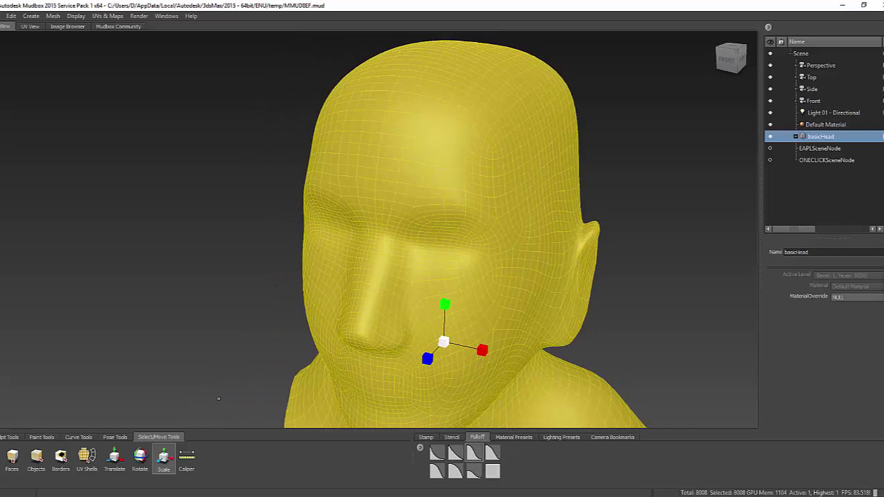
{"action": "left_click", "coordinate": [163, 459]}
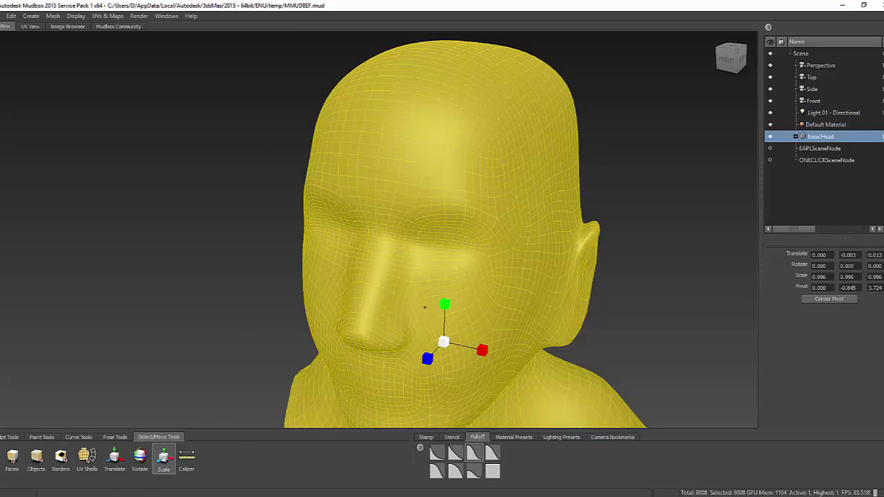
{"action": "left_click", "coordinate": [9, 437]}
{"action": "left_click", "coordinate": [13, 457]}
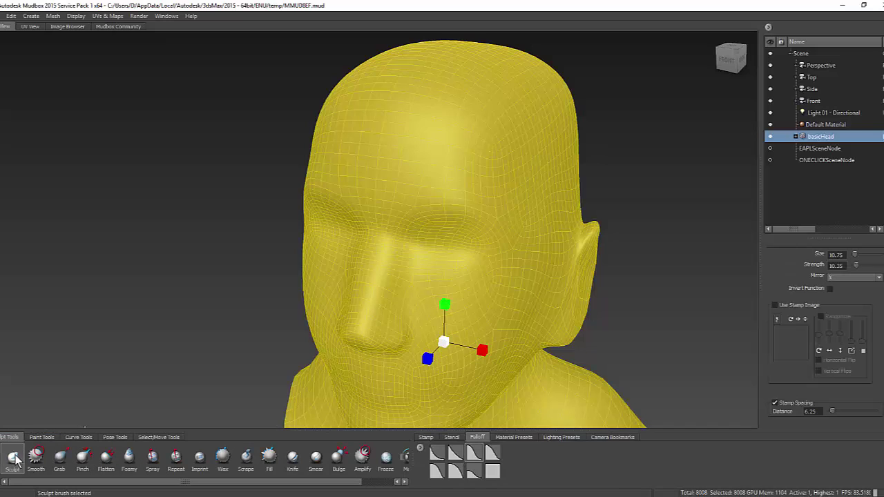
{"action": "left_click", "coordinate": [158, 437]}
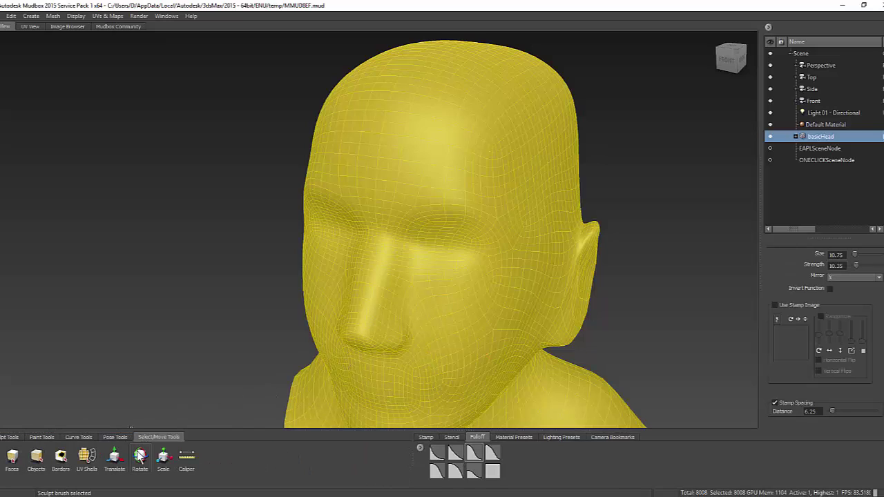
Scale the selected basicHead mesh to 0.5 on all three axes with the Scale tool.
{"action": "left_click", "coordinate": [163, 459]}
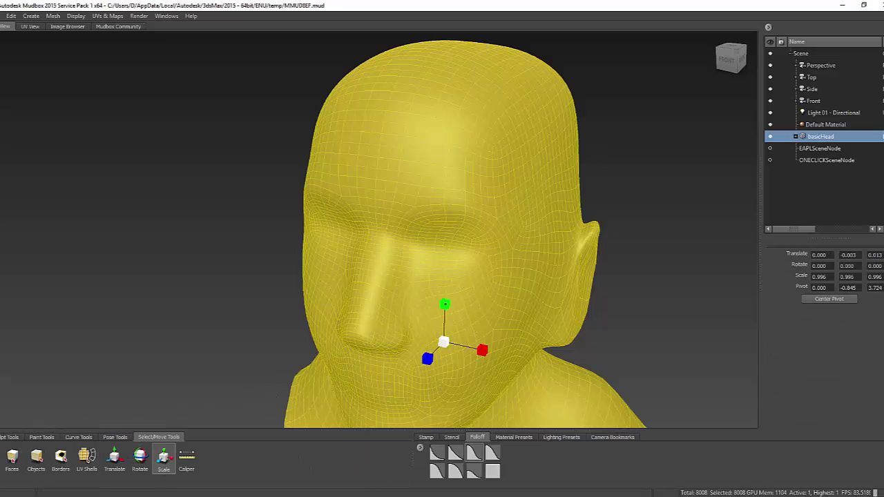
{"action": "left_click", "coordinate": [829, 277]}
{"action": "type", "text": ".5"}
{"action": "key", "text": "Tab"}
{"action": "type", "text": "."}
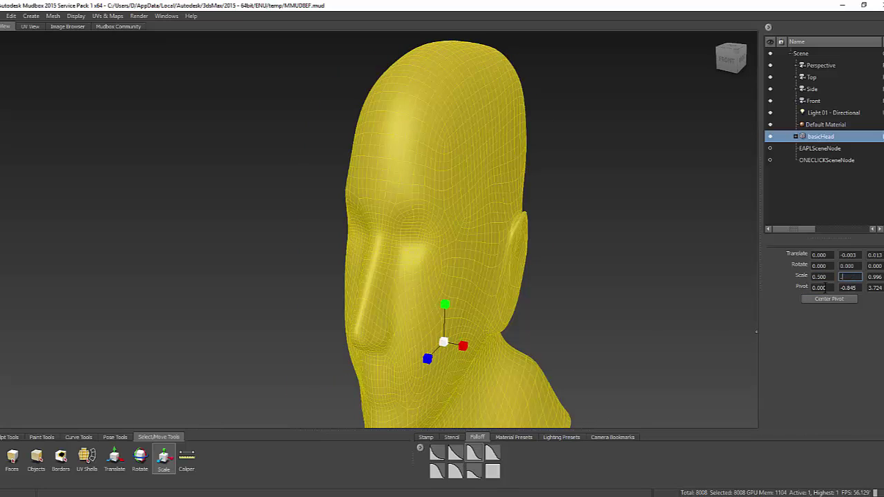
{"action": "type", "text": "5"}
{"action": "key", "text": "Return"}
{"action": "key", "text": "Tab"}
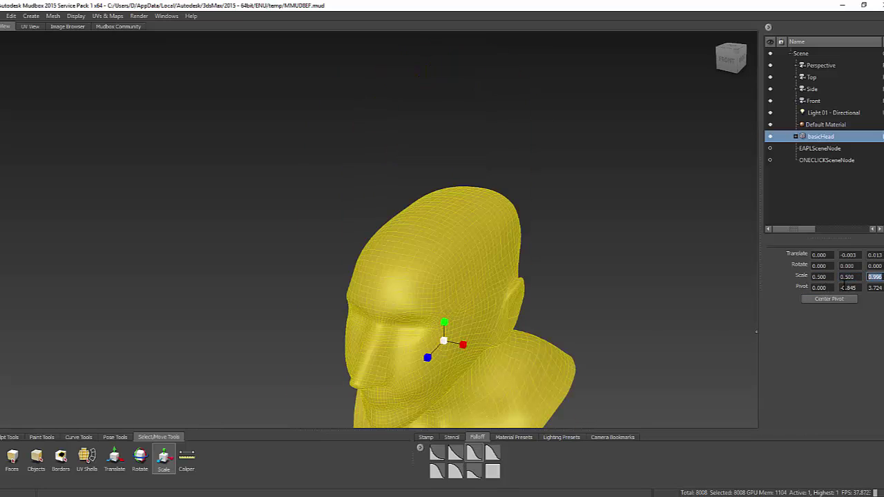
{"action": "key", "text": "Return"}
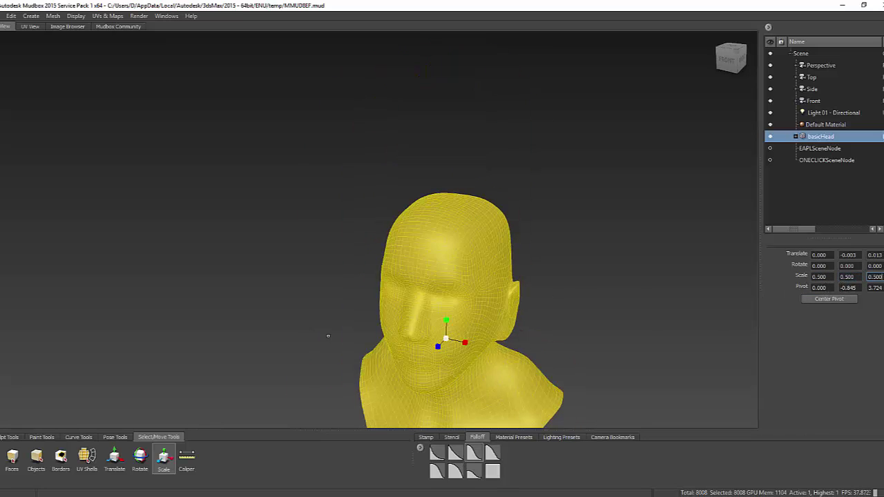
Return to the Smooth brush and deselect the basicHead mesh.
{"action": "left_click_drag", "start_coordinate": [243, 306], "coordinate": [231, 283], "text": "alt"}
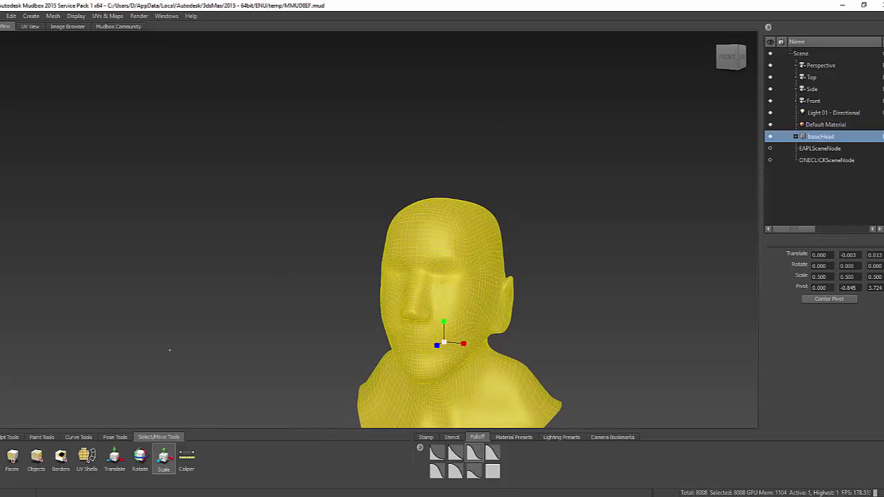
{"action": "left_click", "coordinate": [9, 437]}
{"action": "left_click", "coordinate": [36, 457]}
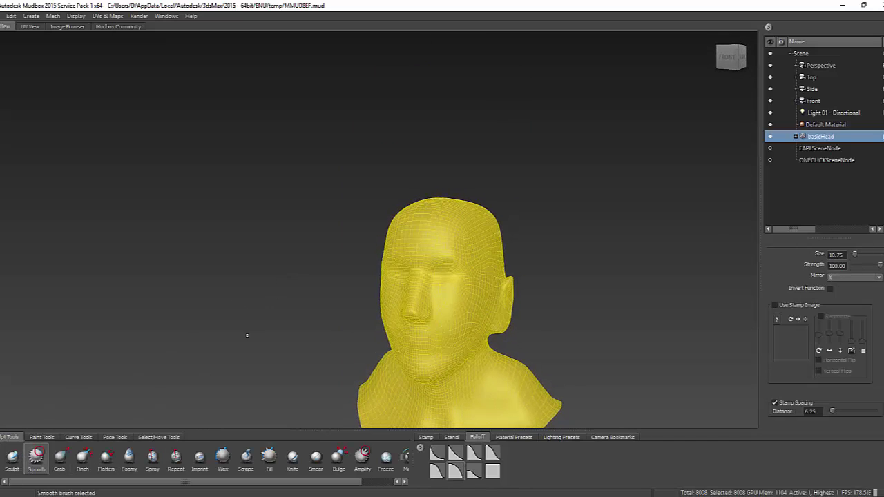
{"action": "left_click", "coordinate": [823, 125]}
{"action": "left_click", "coordinate": [817, 137]}
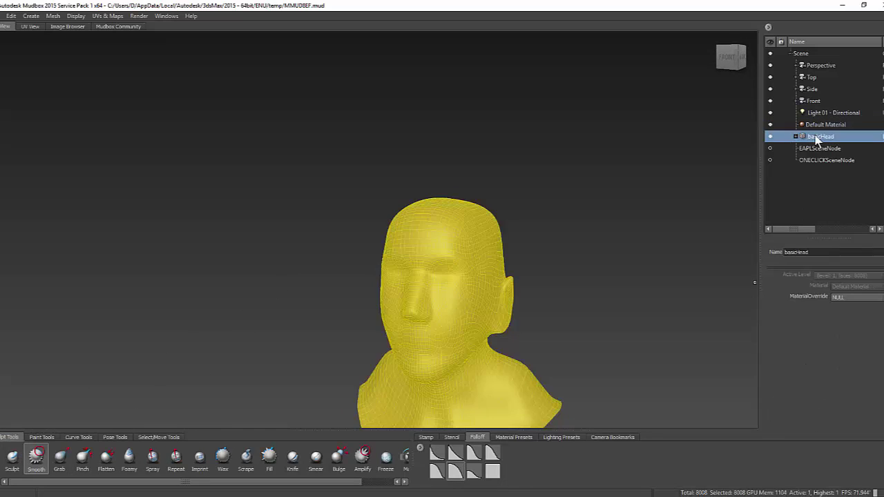
{"action": "left_click", "coordinate": [792, 180]}
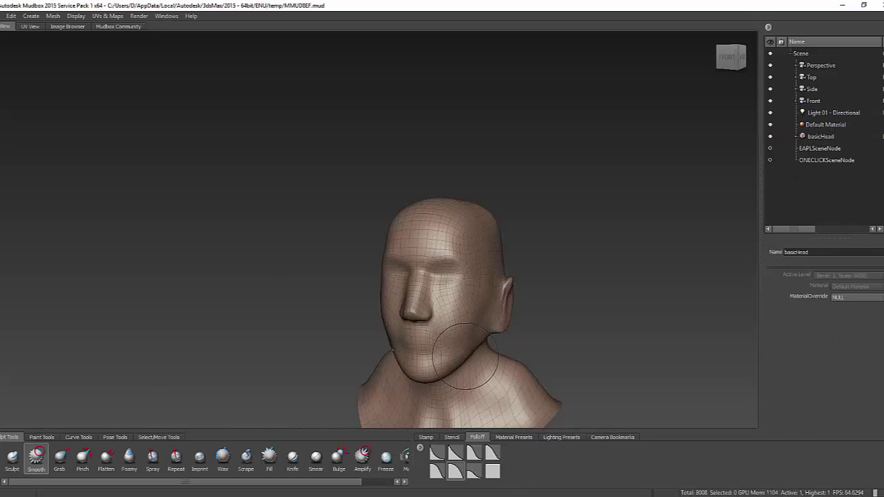
Save the head scene and exit Mudbox.
{"action": "left_click_drag", "start_coordinate": [474, 374], "coordinate": [464, 407], "text": "alt"}
{"action": "right_click_drag", "start_coordinate": [464, 407], "coordinate": [578, 338], "text": "alt"}
{"action": "left_click_drag", "start_coordinate": [578, 339], "coordinate": [467, 185], "text": "alt"}
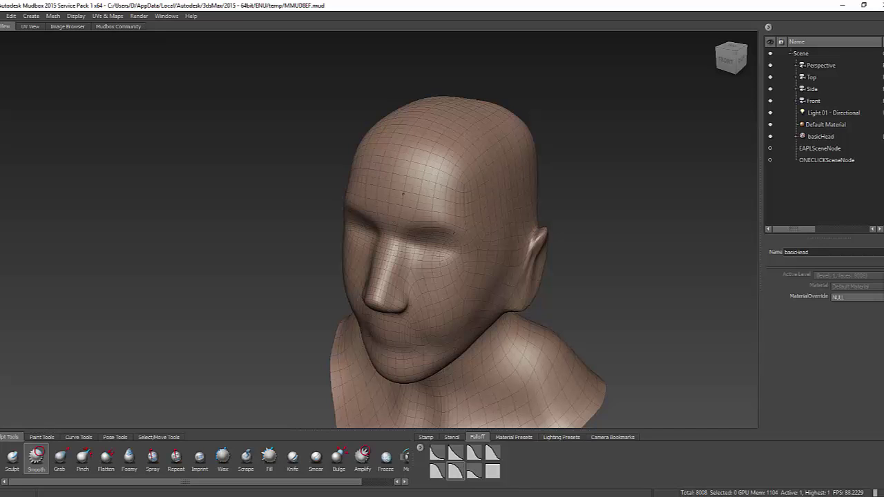
{"action": "left_click_drag", "start_coordinate": [402, 194], "coordinate": [336, 185], "text": "alt"}
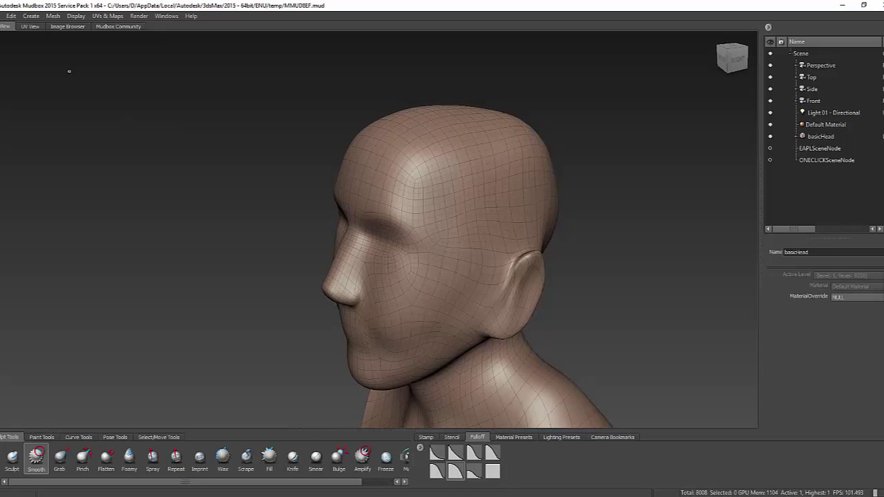
{"action": "left_click", "coordinate": [3, 16]}
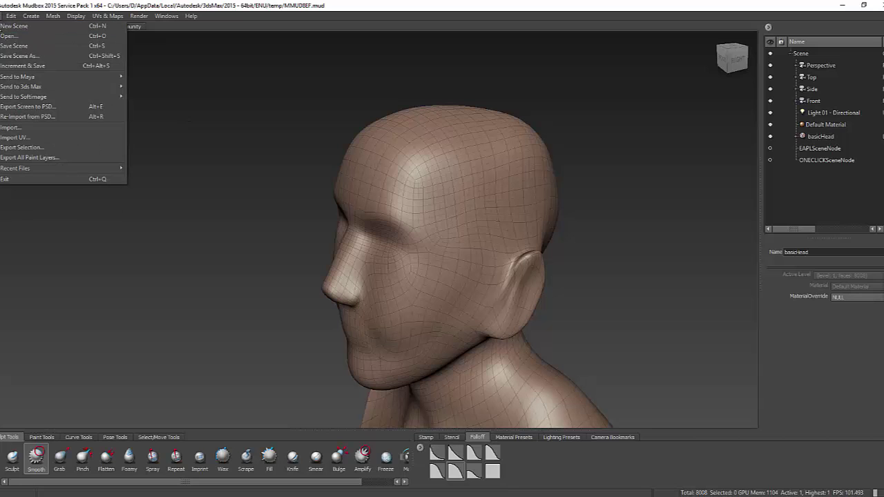
{"action": "left_click", "coordinate": [2, 20]}
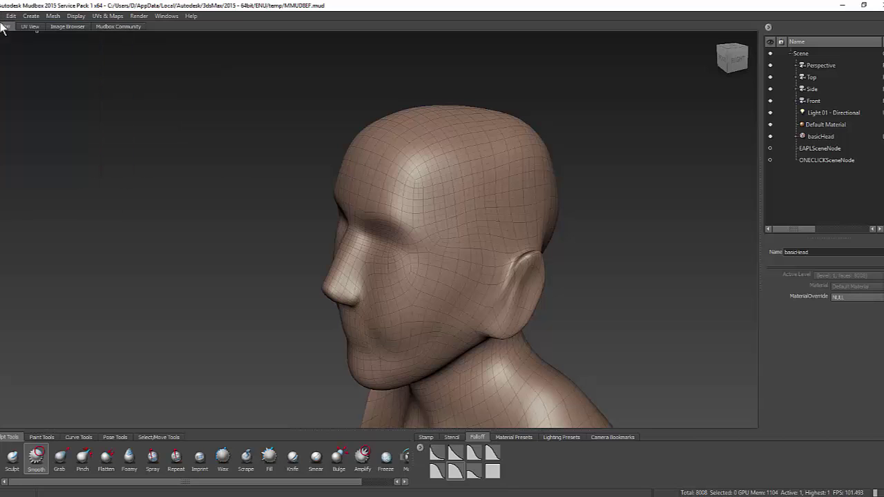
{"action": "left_click", "coordinate": [4, 16]}
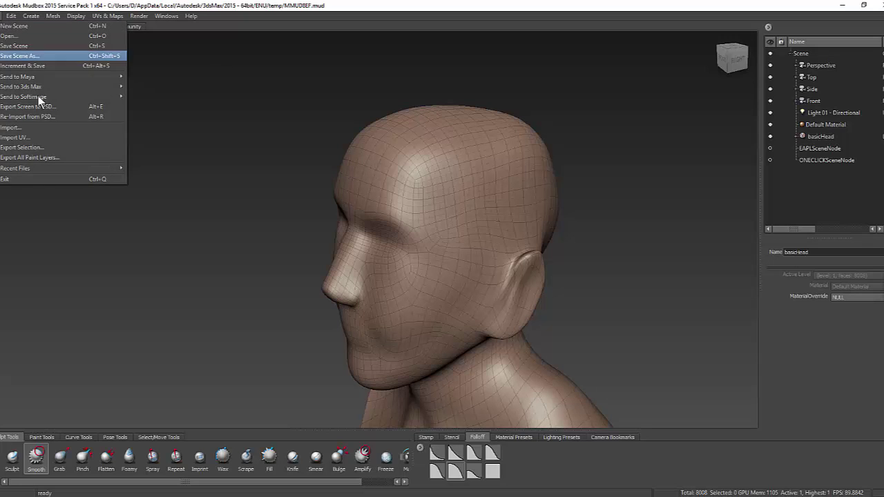
{"action": "left_click", "coordinate": [28, 180]}
Relaunch Mudbox 2015, dismiss the What's New highlight settings, and open the recent head scene.
{"action": "key", "text": "super"}
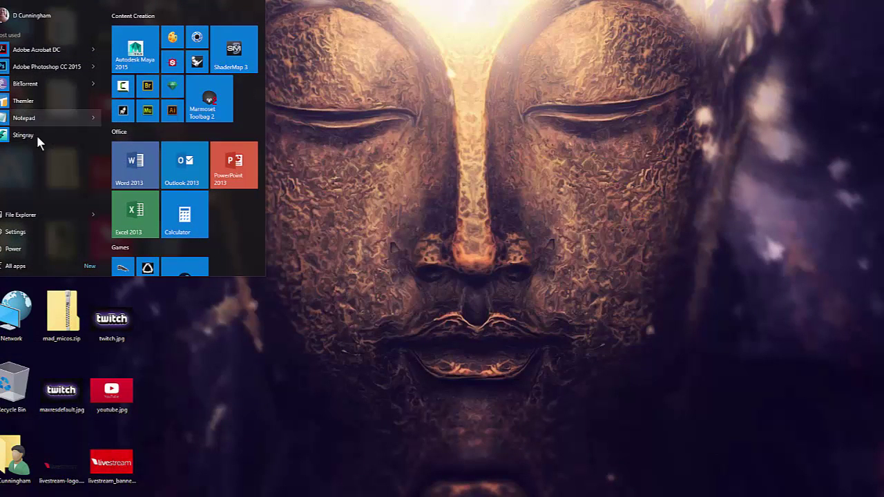
{"action": "left_click", "coordinate": [47, 265]}
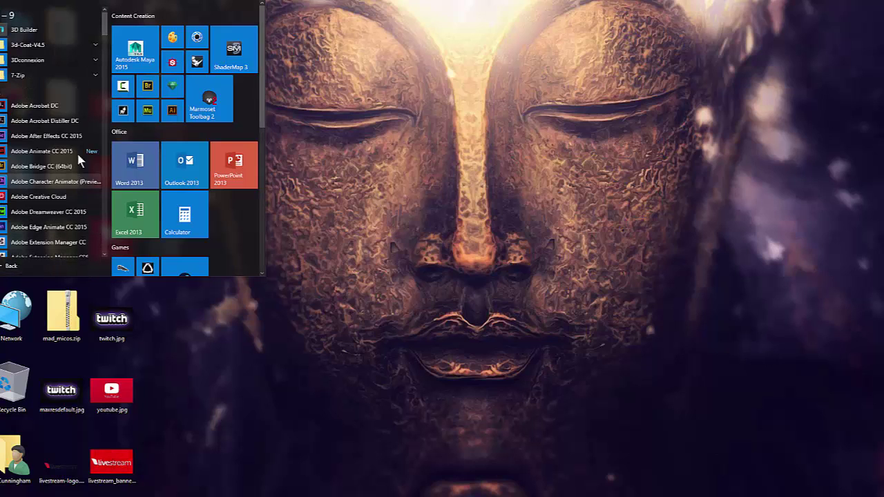
{"action": "left_click_drag", "start_coordinate": [104, 20], "coordinate": [111, 56]}
{"action": "left_click", "coordinate": [62, 194]}
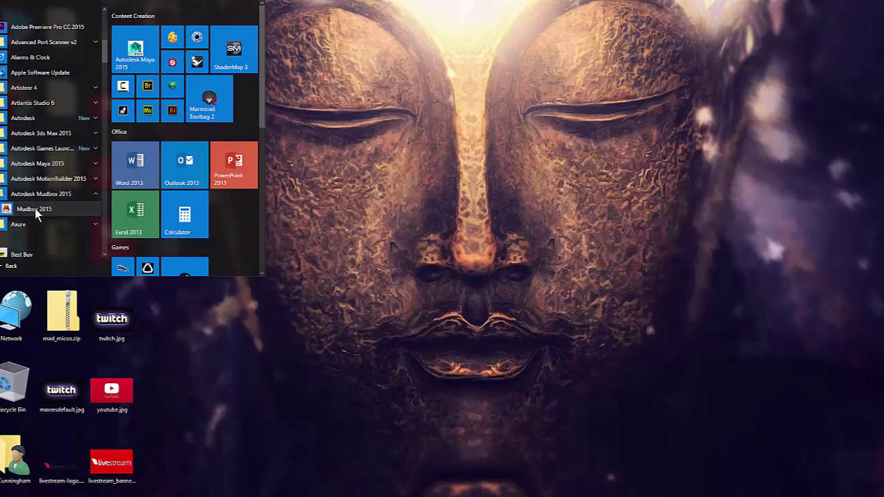
{"action": "left_click", "coordinate": [35, 210]}
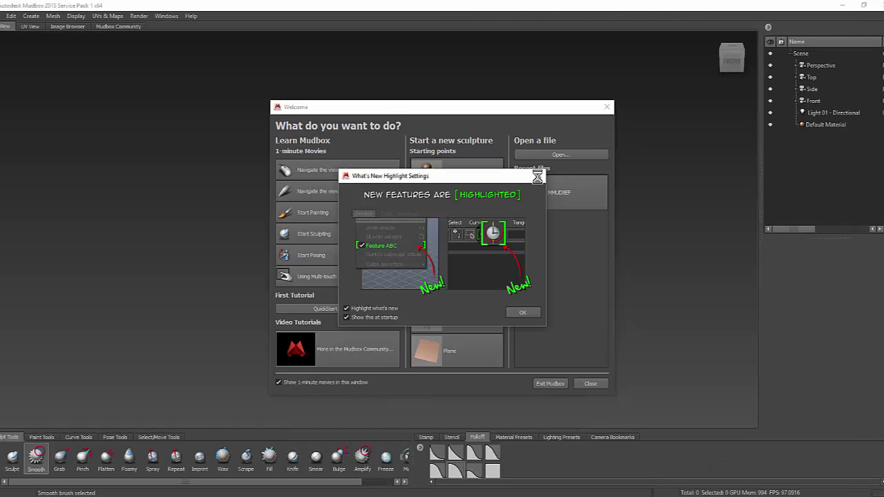
{"action": "left_click", "coordinate": [537, 178]}
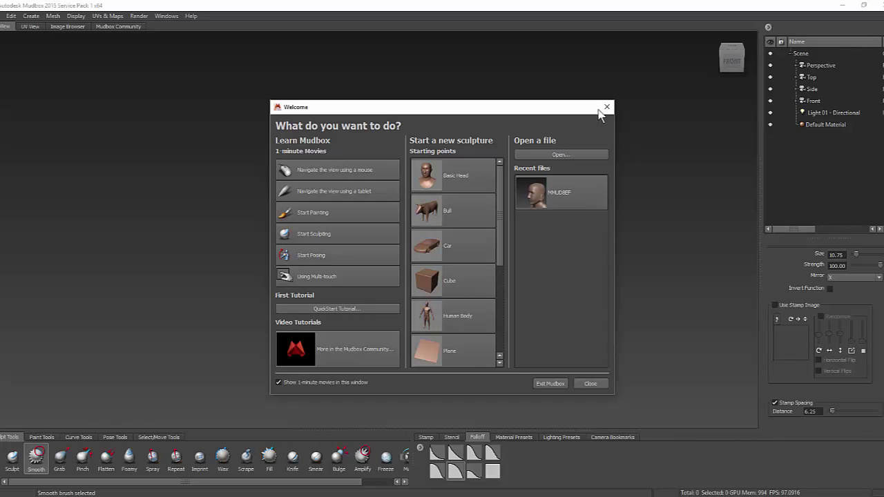
{"action": "left_click", "coordinate": [558, 192]}
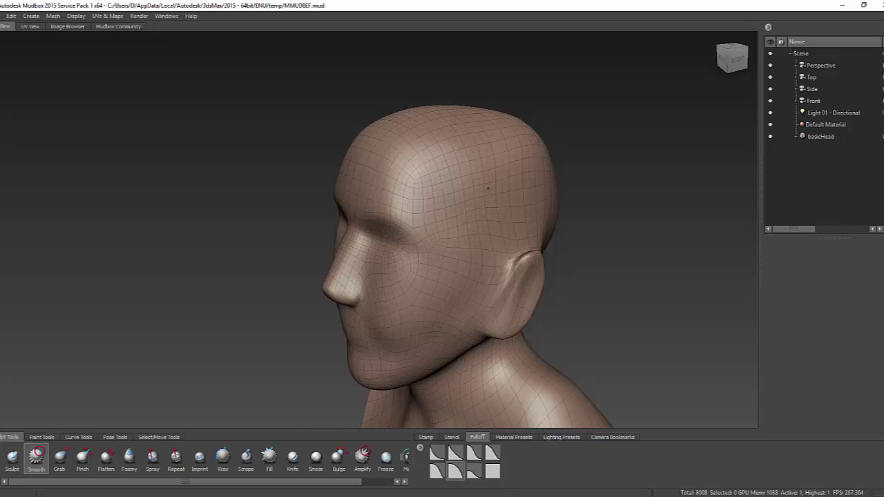
Smooth out the ridges inside the ear with mirrored Smooth brush strokes along its length.
{"action": "left_click_drag", "start_coordinate": [424, 158], "coordinate": [513, 194], "text": "alt"}
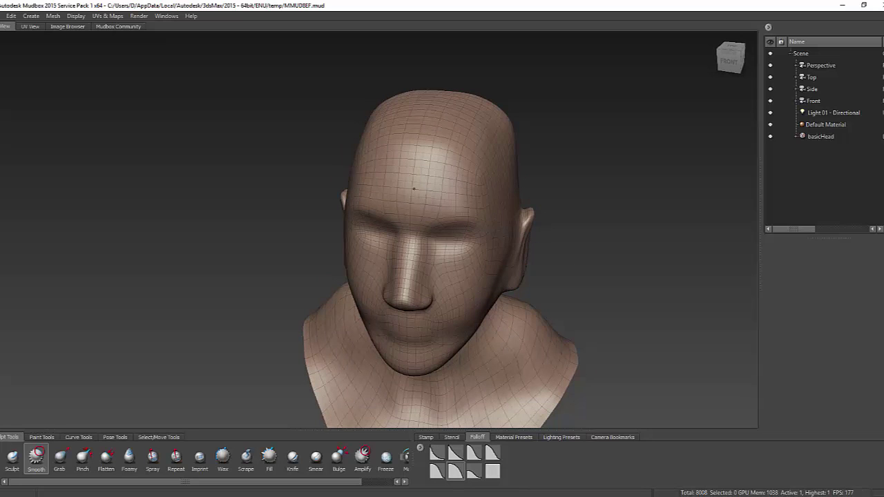
{"action": "mouse_move", "coordinate": [409, 192]}
{"action": "left_mouse_down", "text": "alt"}
{"action": "mouse_move", "coordinate": [501, 167]}
{"action": "mouse_move", "coordinate": [438, 182]}
{"action": "left_mouse_up", "text": "alt"}
{"action": "scroll", "coordinate": [355, 252], "scroll_direction": "up", "scroll_amount": 2}
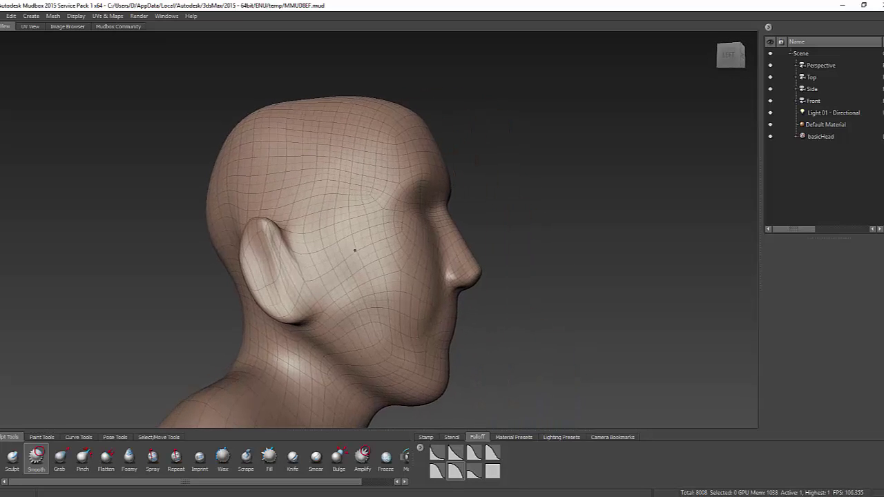
{"action": "left_click_drag", "start_coordinate": [355, 250], "coordinate": [388, 278], "text": "alt"}
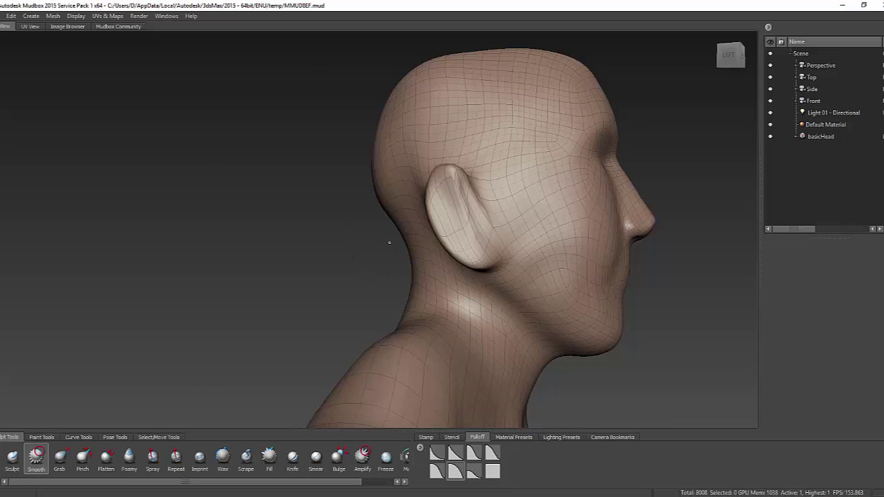
{"action": "left_click_drag", "start_coordinate": [389, 243], "coordinate": [295, 286], "text": "alt"}
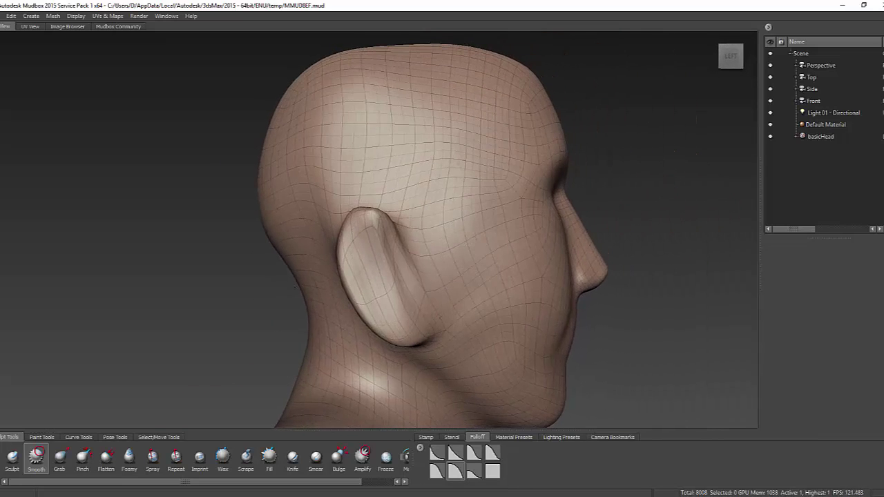
{"action": "right_click", "coordinate": [375, 258]}
{"action": "left_click_drag", "start_coordinate": [355, 258], "coordinate": [340, 263]}
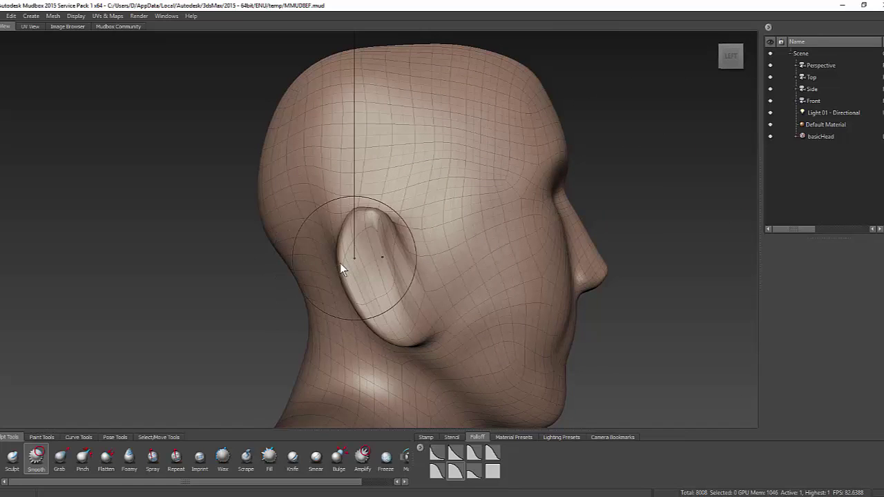
{"action": "key", "text": "space"}
{"action": "left_click_drag", "start_coordinate": [397, 256], "coordinate": [422, 374]}
{"action": "left_click_drag", "start_coordinate": [405, 253], "coordinate": [388, 264]}
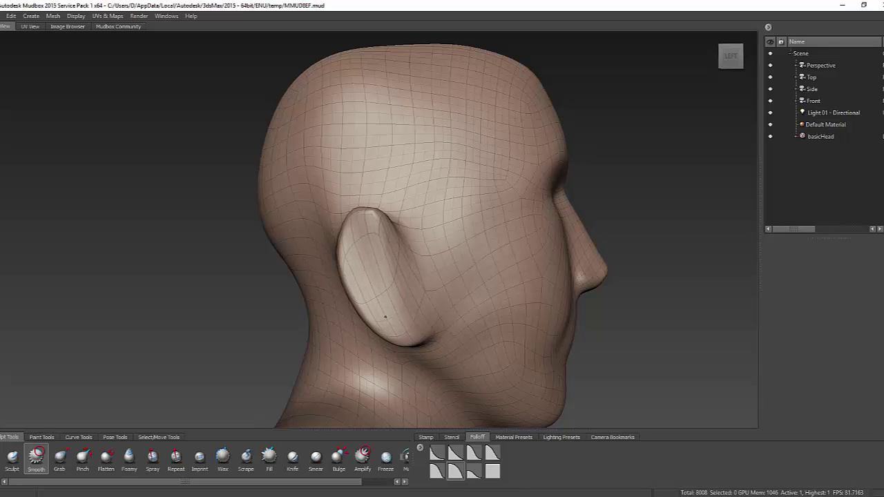
Switch from the Smooth brush to the Grab brush.
{"action": "left_click_drag", "start_coordinate": [385, 299], "coordinate": [413, 250], "text": "alt"}
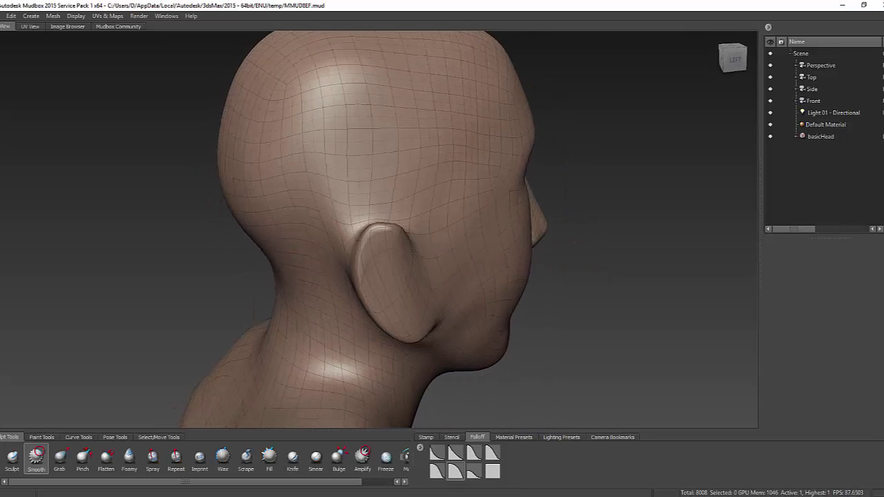
{"action": "left_click", "coordinate": [59, 457]}
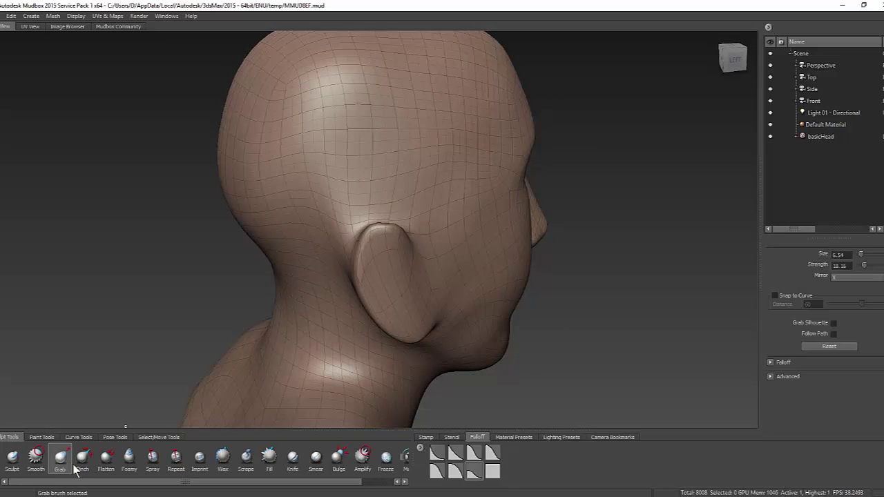
{"action": "mouse_move", "coordinate": [424, 320]}
{"action": "left_mouse_down", "text": "alt"}
{"action": "mouse_move", "coordinate": [387, 283]}
{"action": "mouse_move", "coordinate": [421, 276]}
{"action": "mouse_move", "coordinate": [349, 275]}
{"action": "left_mouse_up", "text": "alt"}
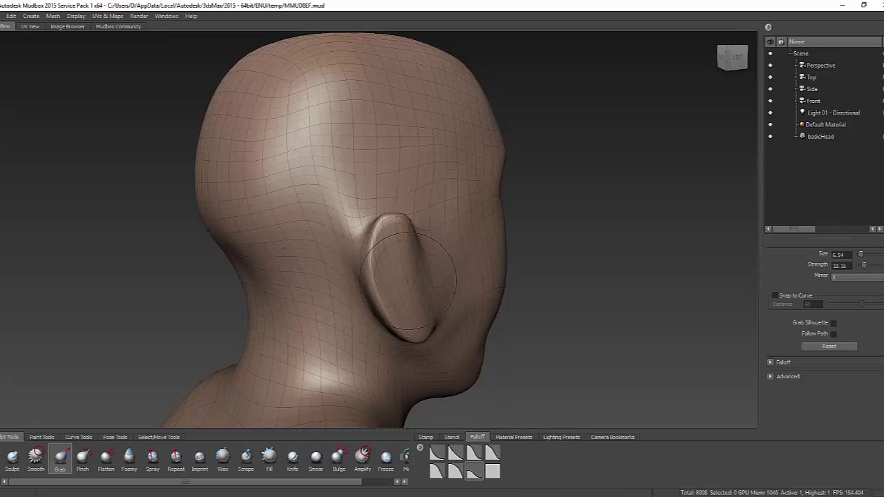
Examine the ears, face and back of the head from several angles to check the overall shape.
{"action": "mouse_move", "coordinate": [408, 276]}
{"action": "left_mouse_down", "text": "alt"}
{"action": "mouse_move", "coordinate": [379, 270]}
{"action": "mouse_move", "coordinate": [389, 272]}
{"action": "mouse_move", "coordinate": [346, 290]}
{"action": "mouse_move", "coordinate": [323, 288]}
{"action": "left_mouse_up", "text": "alt"}
{"action": "key", "text": "shift"}
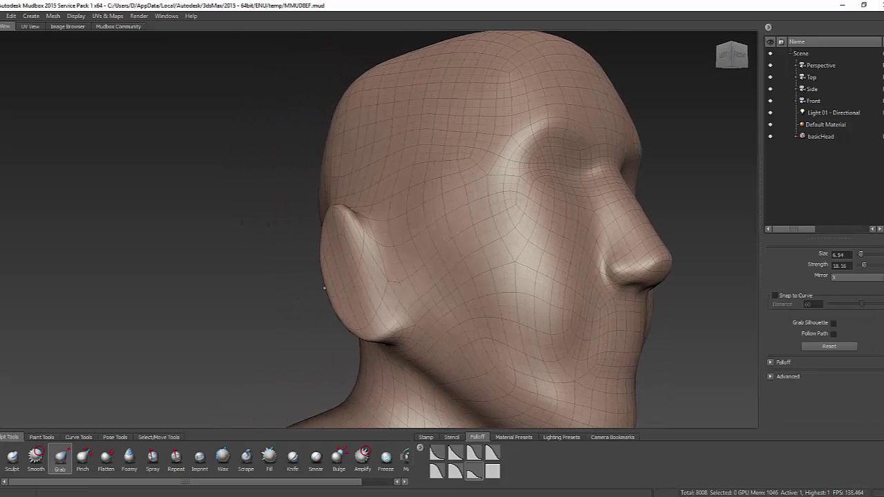
{"action": "key", "text": "shift"}
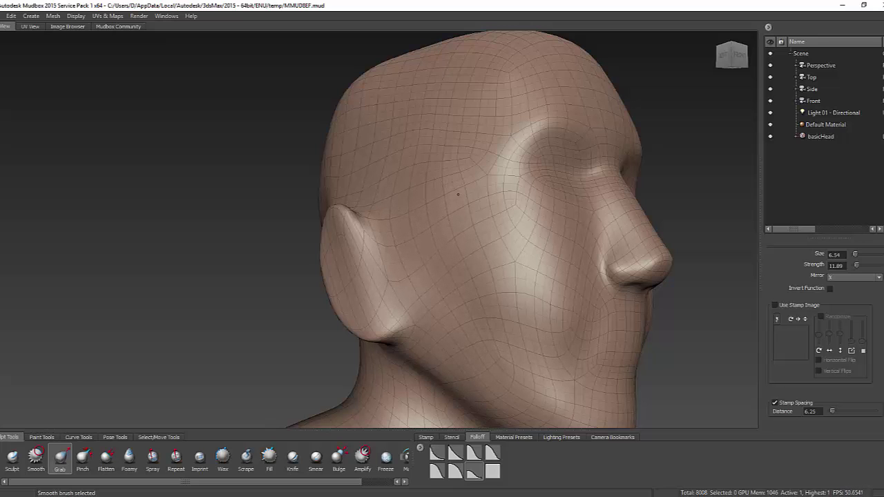
{"action": "left_click_drag", "start_coordinate": [432, 238], "coordinate": [472, 243], "text": "alt"}
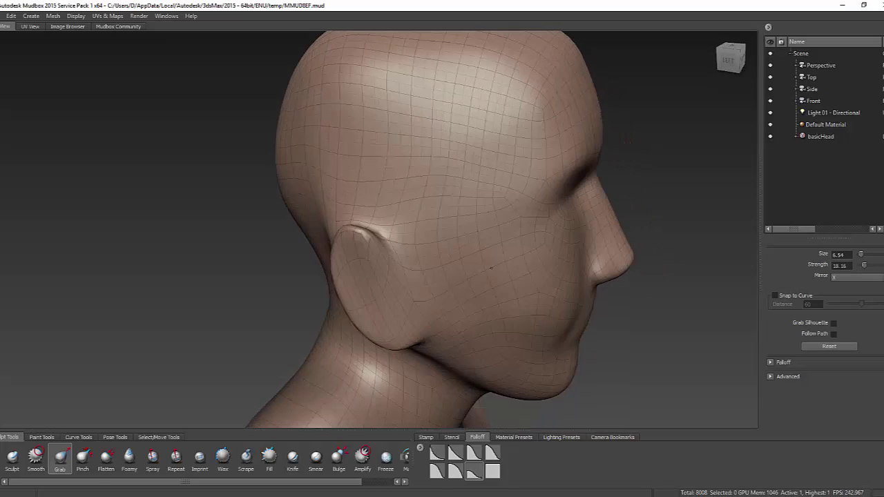
{"action": "right_click_drag", "start_coordinate": [473, 245], "coordinate": [376, 197], "text": "alt"}
{"action": "mouse_move", "coordinate": [377, 197]}
{"action": "left_mouse_down", "text": "alt"}
{"action": "mouse_move", "coordinate": [420, 232]}
{"action": "mouse_move", "coordinate": [225, 228]}
{"action": "left_mouse_up", "text": "alt"}
{"action": "key", "text": "shift"}
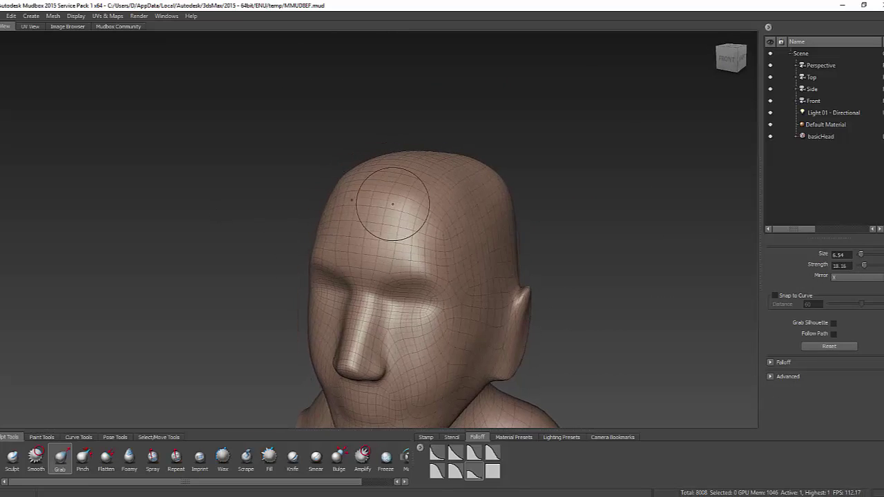
{"action": "key", "text": "shift"}
{"action": "mouse_move", "coordinate": [477, 196]}
{"action": "left_mouse_down", "text": "alt"}
{"action": "mouse_move", "coordinate": [389, 223]}
{"action": "mouse_move", "coordinate": [387, 244]}
{"action": "left_mouse_up", "text": "alt"}
{"action": "key", "text": "shift"}
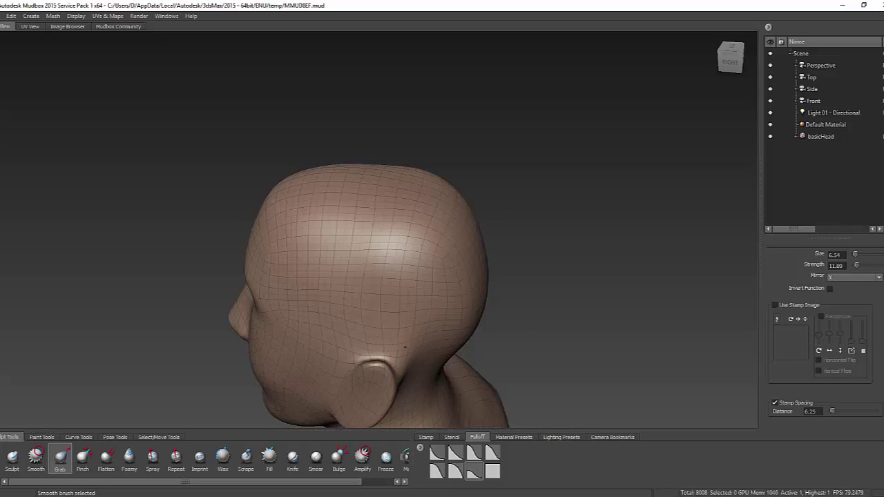
{"action": "left_click_drag", "start_coordinate": [405, 346], "coordinate": [366, 218], "text": "alt"}
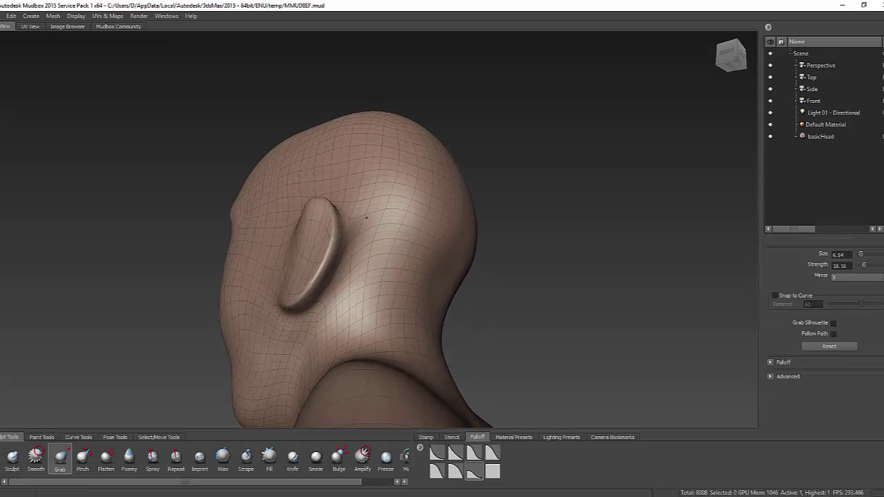
{"action": "key", "text": "shift"}
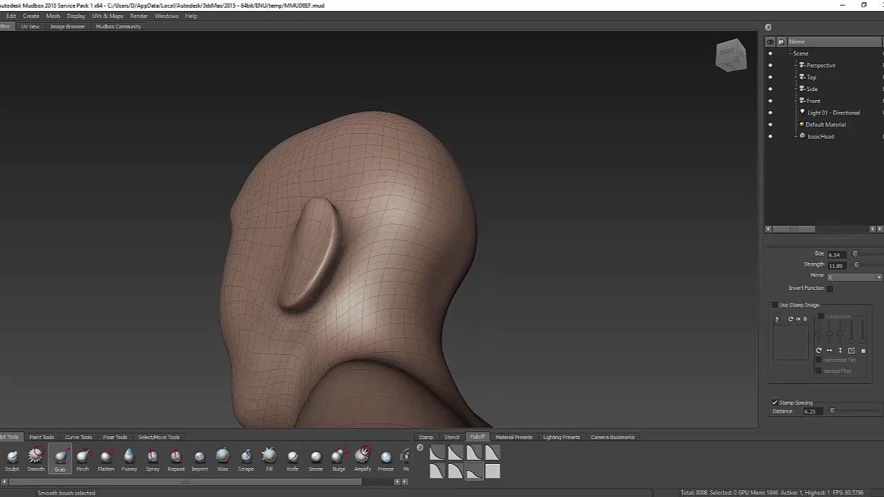